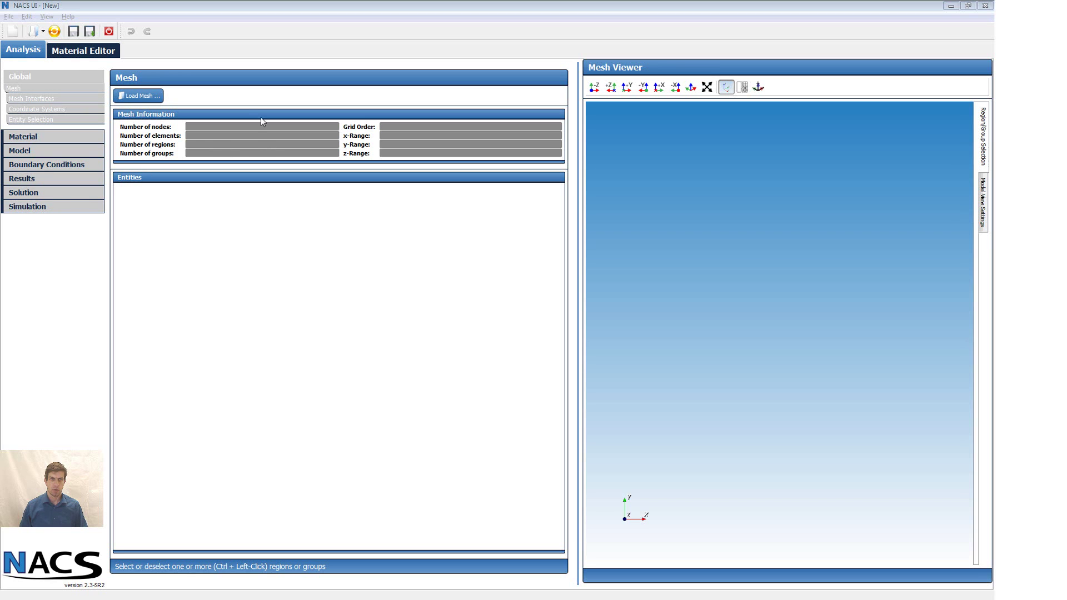
Step: Load the mesh file 3d-paperThickness-25kHz.nmf and inspect the model in 3D
{"action": "left_click", "coordinate": [139, 96]}
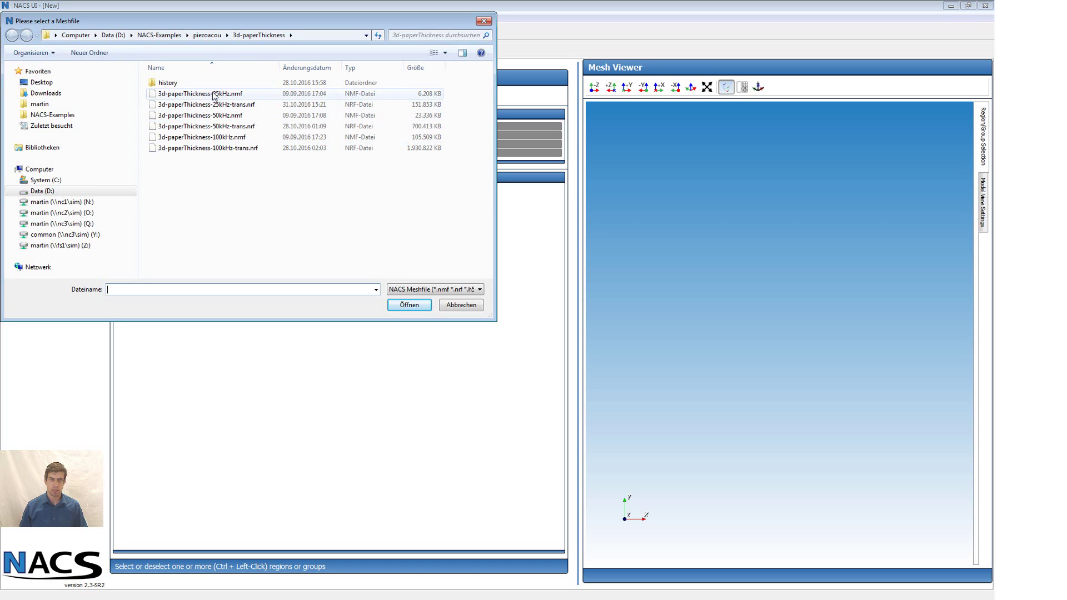
{"action": "left_click", "coordinate": [204, 94]}
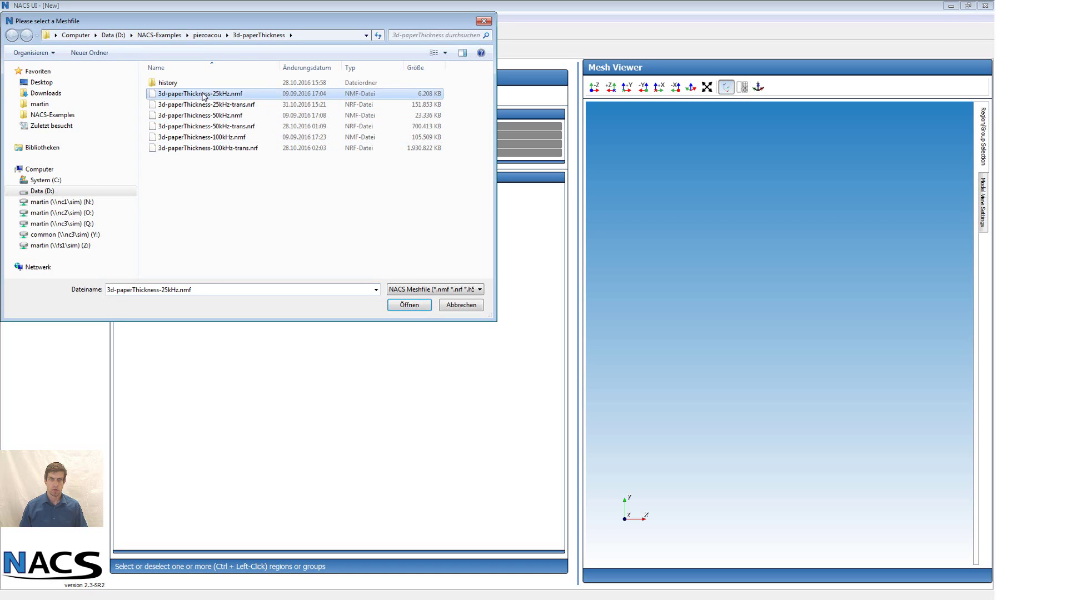
{"action": "left_click", "coordinate": [408, 305]}
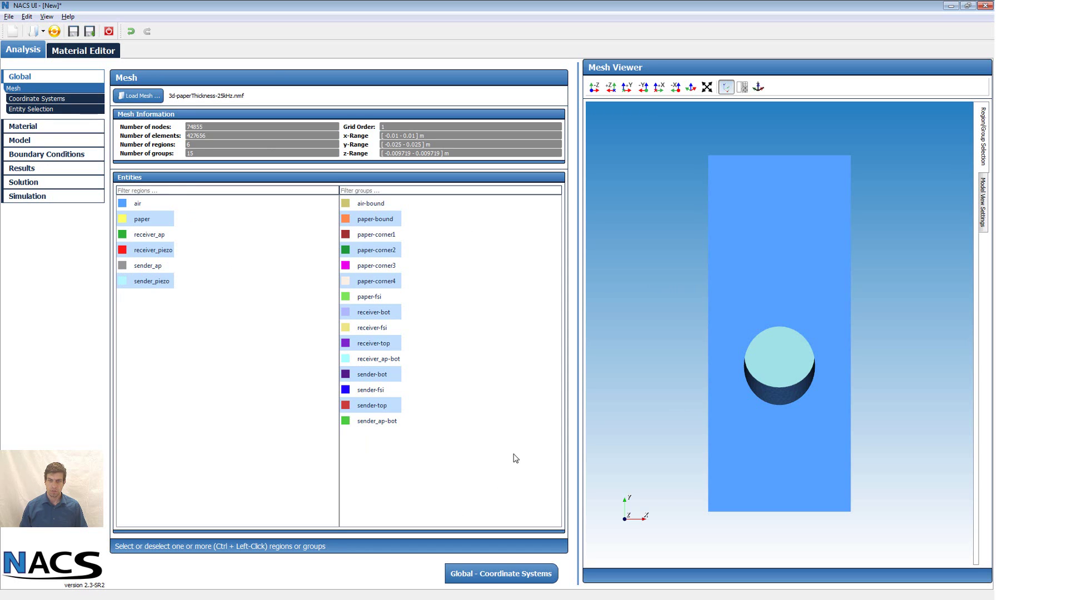
{"action": "left_click_drag", "start_coordinate": [755, 343], "coordinate": [884, 262]}
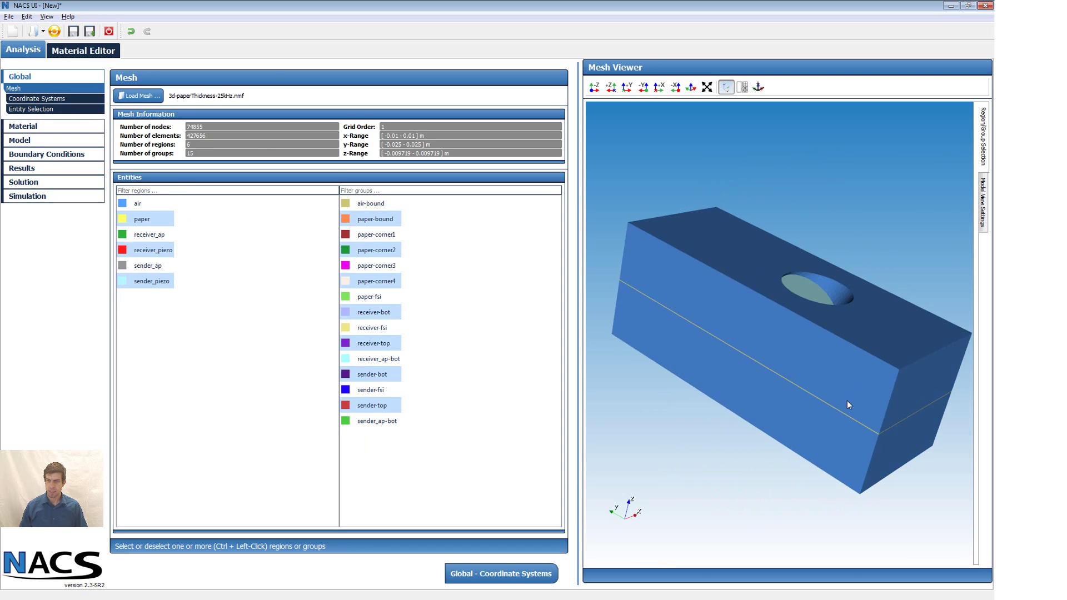
{"action": "left_click_drag", "start_coordinate": [848, 405], "coordinate": [856, 375]}
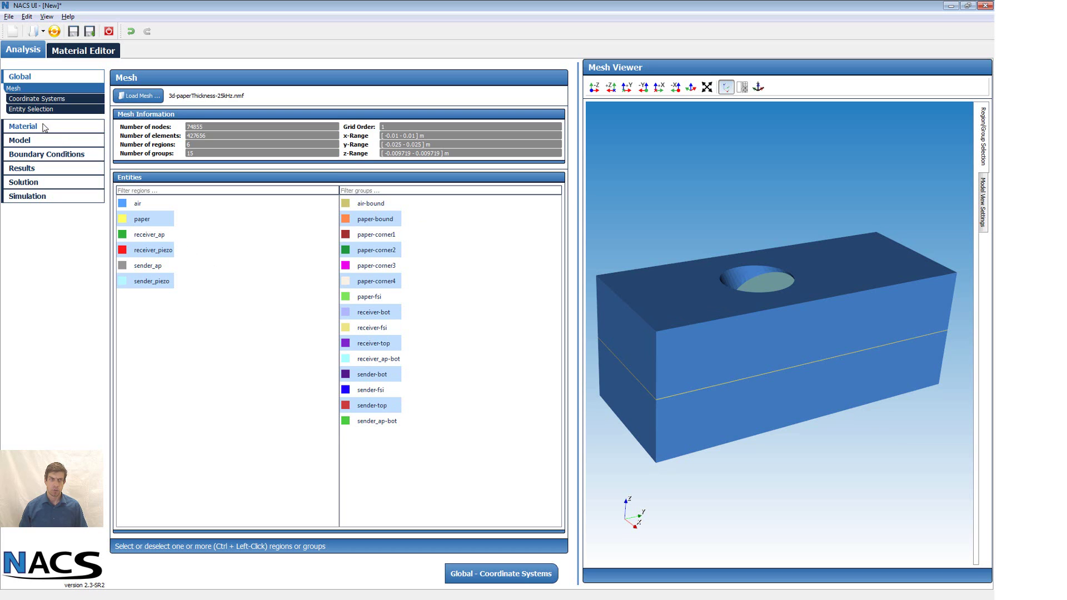
Step: Create a Cartesian coordinate system named cs-piezo and define it by Rotation Angles
{"action": "left_click", "coordinate": [36, 100]}
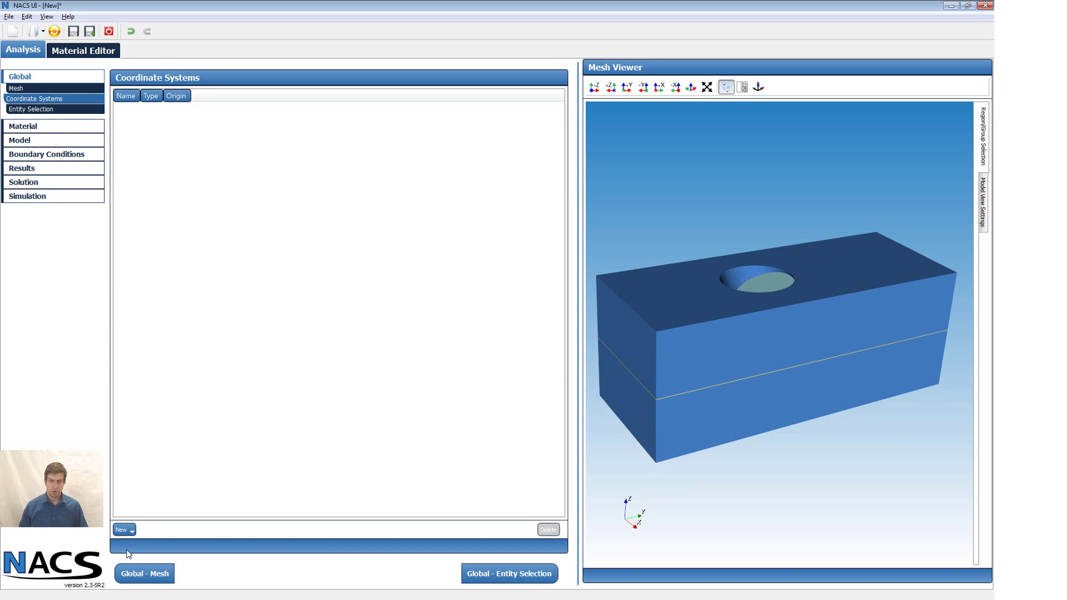
{"action": "left_click", "coordinate": [130, 531]}
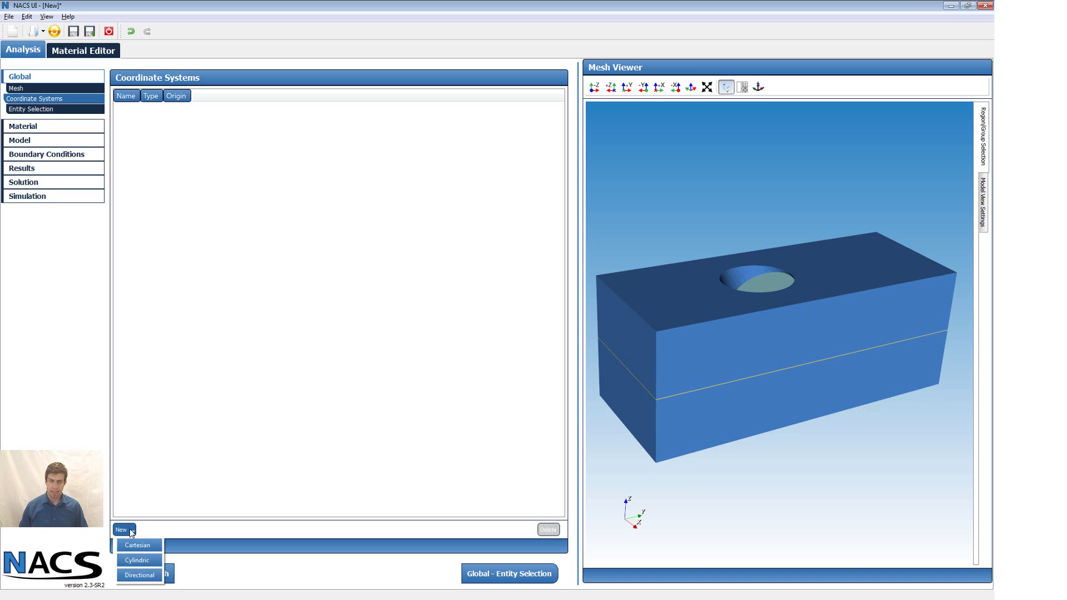
{"action": "left_click", "coordinate": [153, 547]}
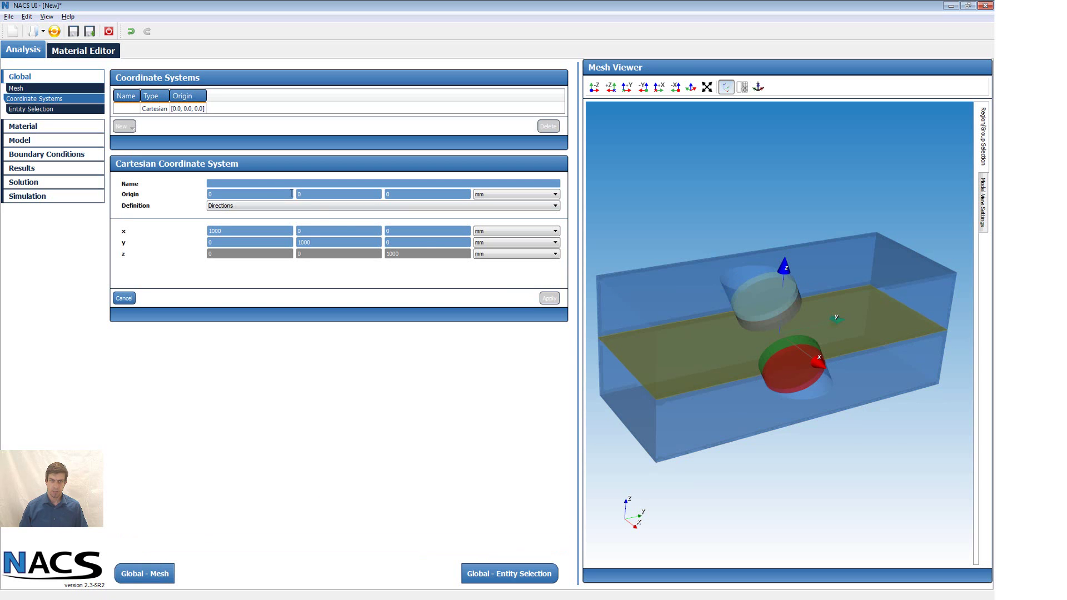
{"action": "left_click", "coordinate": [233, 183]}
{"action": "type", "text": "cs"}
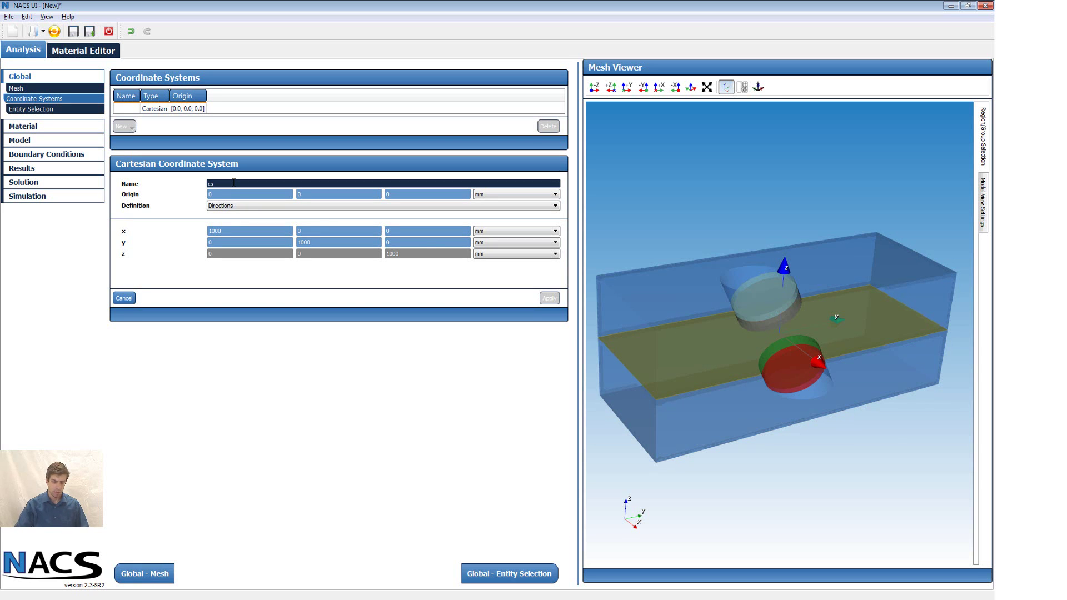
{"action": "type", "text": "-piezo"}
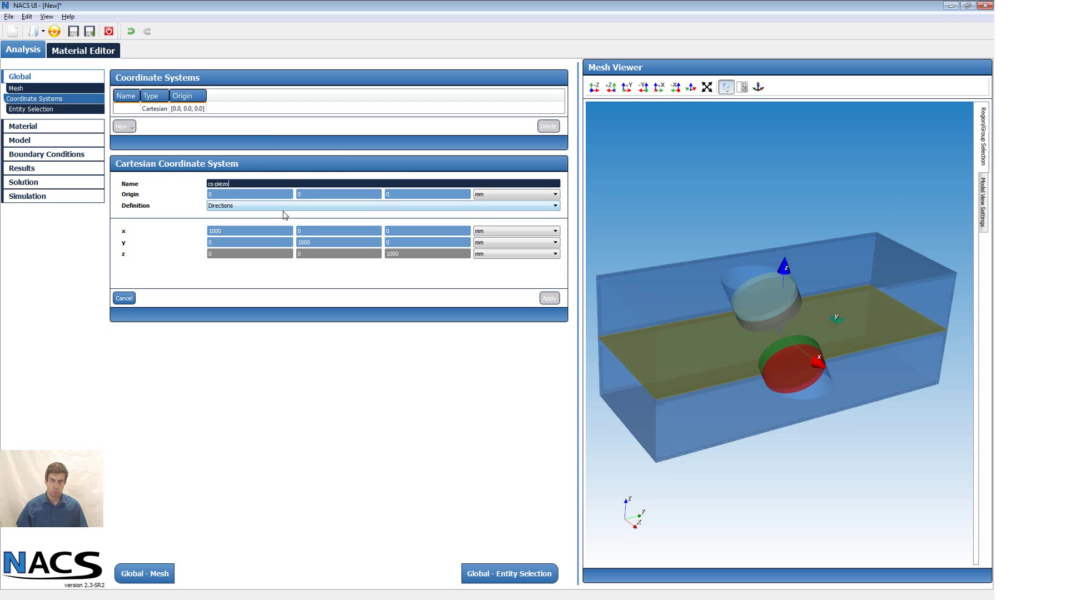
{"action": "left_click", "coordinate": [261, 209]}
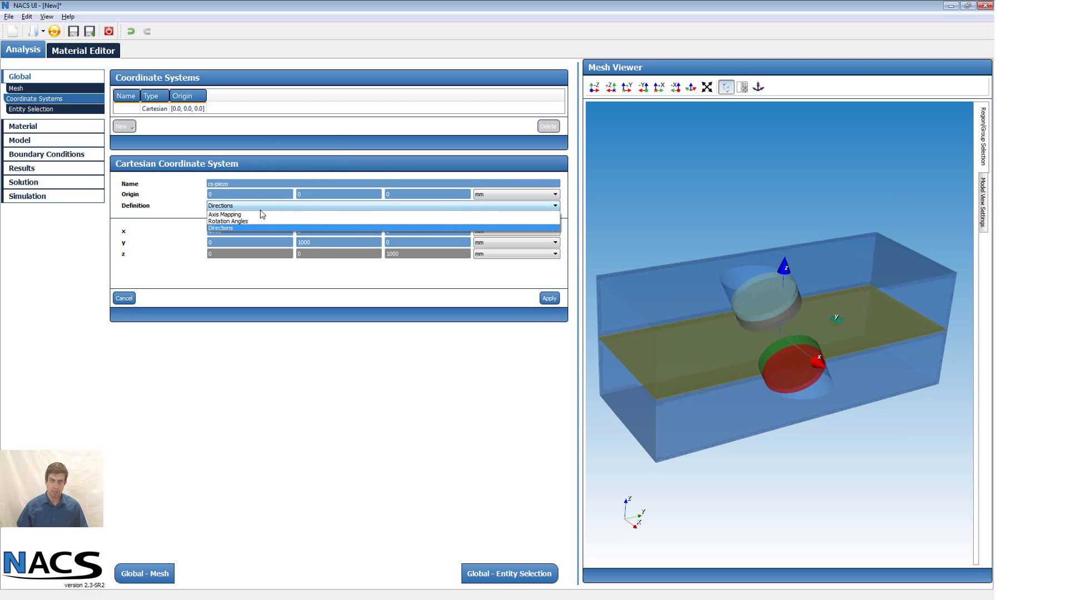
{"action": "left_click", "coordinate": [265, 226]}
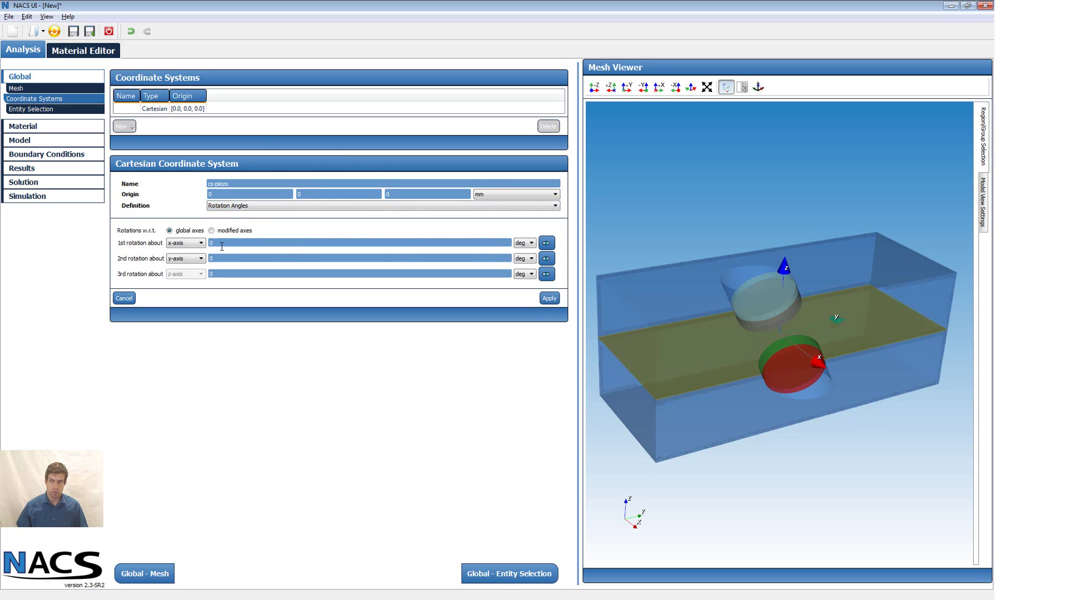
Step: Try a first rotation of 30 degrees about the x-axis for the cs-piezo system and compare it with the tilted piezo discs
{"action": "left_click_drag", "start_coordinate": [834, 333], "coordinate": [761, 333]}
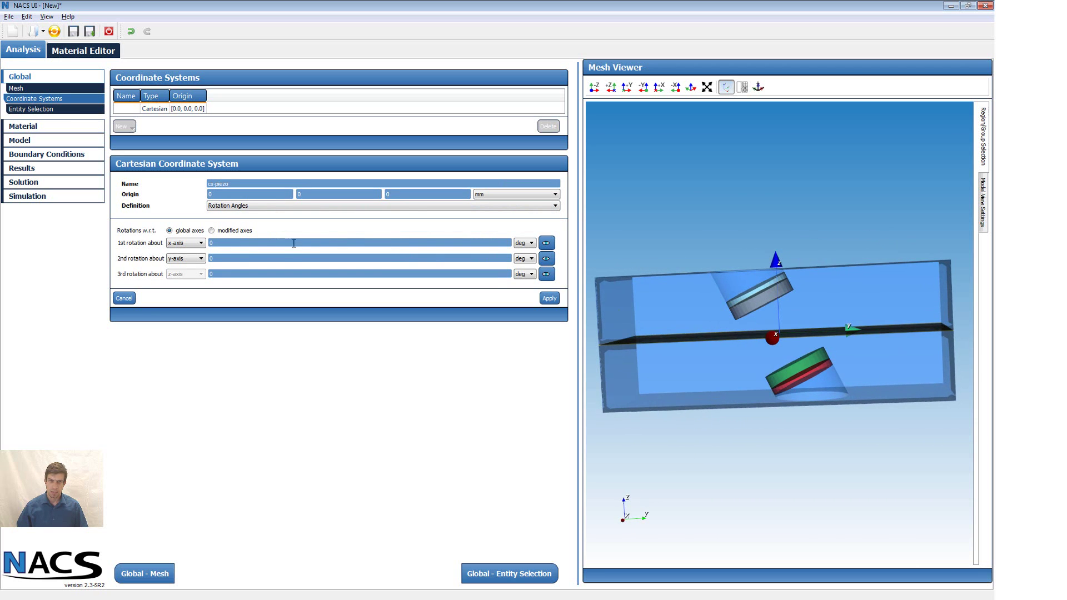
{"action": "left_click", "coordinate": [216, 242]}
{"action": "type", "text": "30"}
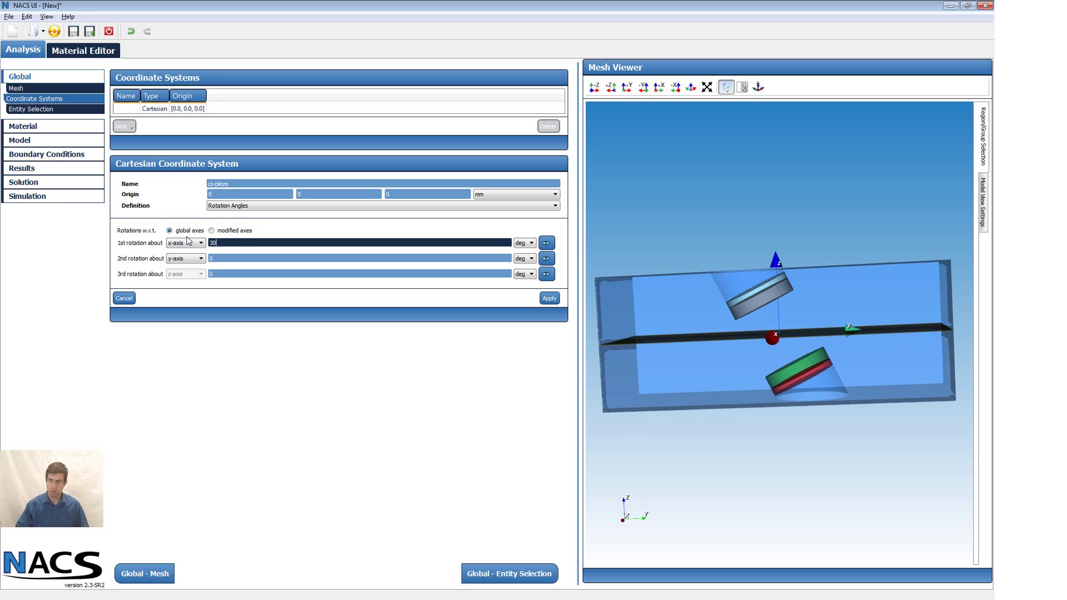
{"action": "key", "text": "Return"}
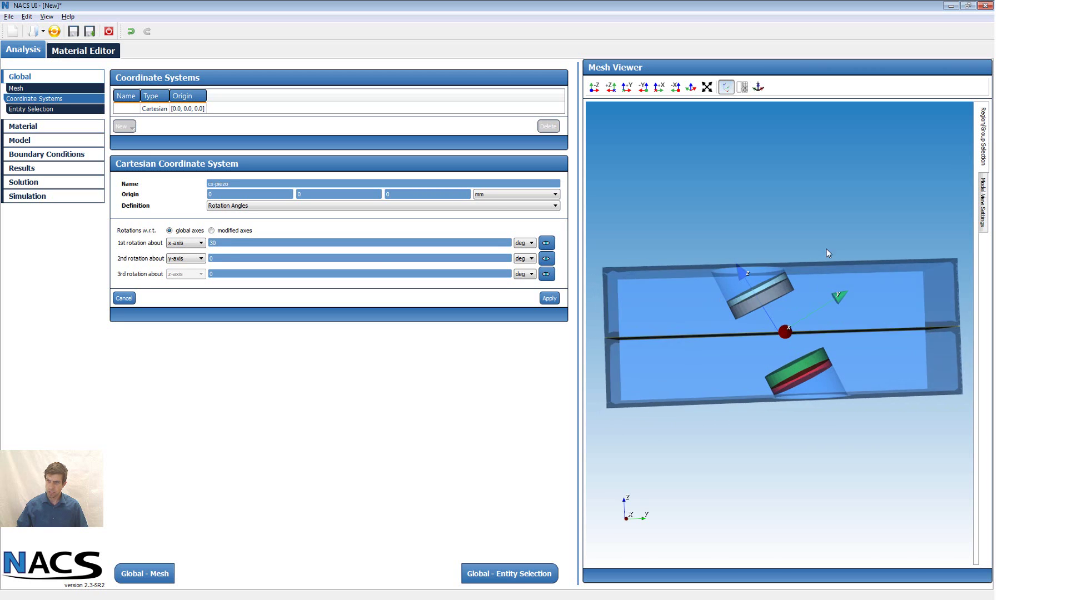
{"action": "left_click_drag", "start_coordinate": [827, 250], "coordinate": [770, 318]}
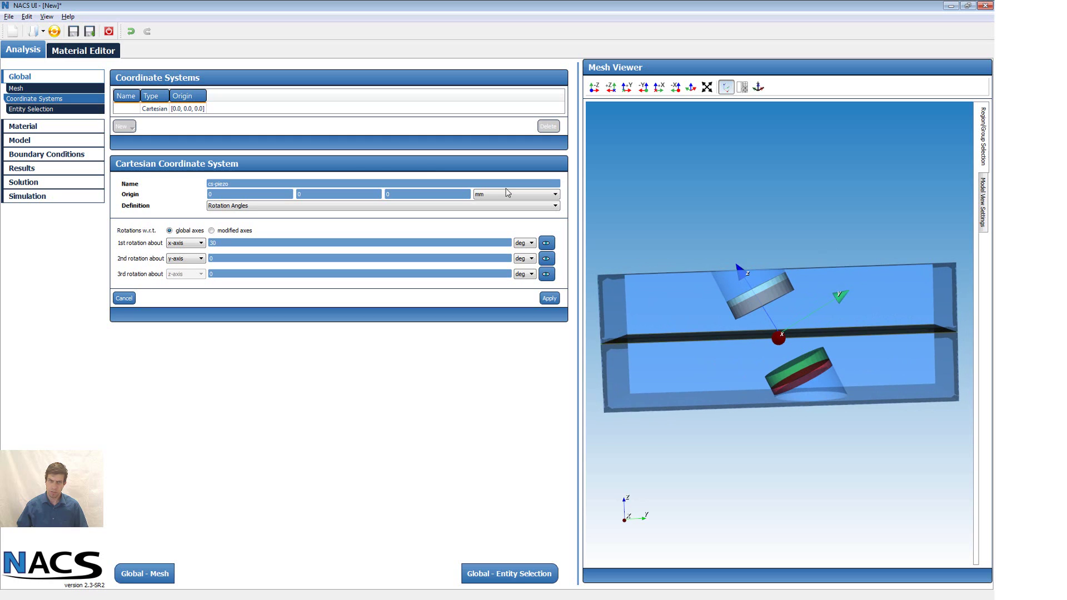
Step: Set the first rotation about the x-axis to 25 degrees, check the axes against the piezo discs, and apply the coordinate system
{"action": "double_click", "coordinate": [232, 242]}
{"action": "type", "text": "25"}
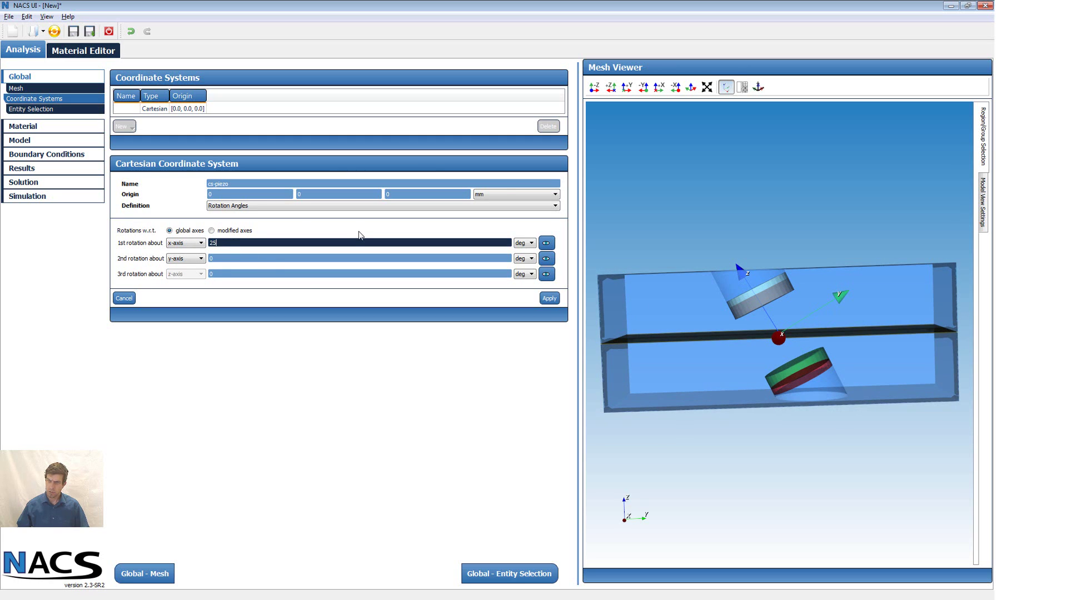
{"action": "key", "text": "Return"}
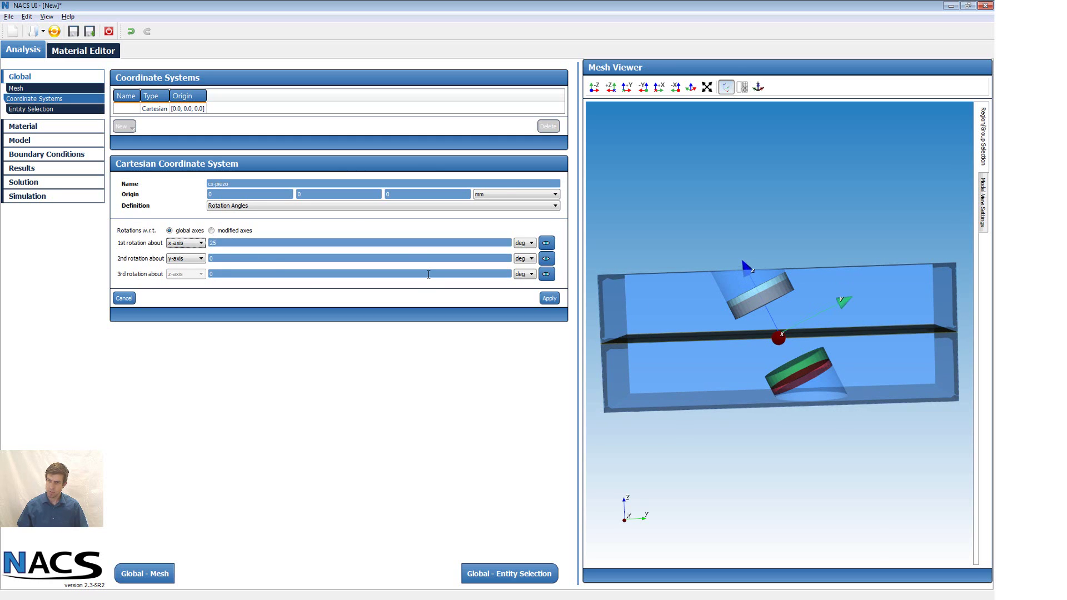
{"action": "left_click_drag", "start_coordinate": [781, 353], "coordinate": [815, 382]}
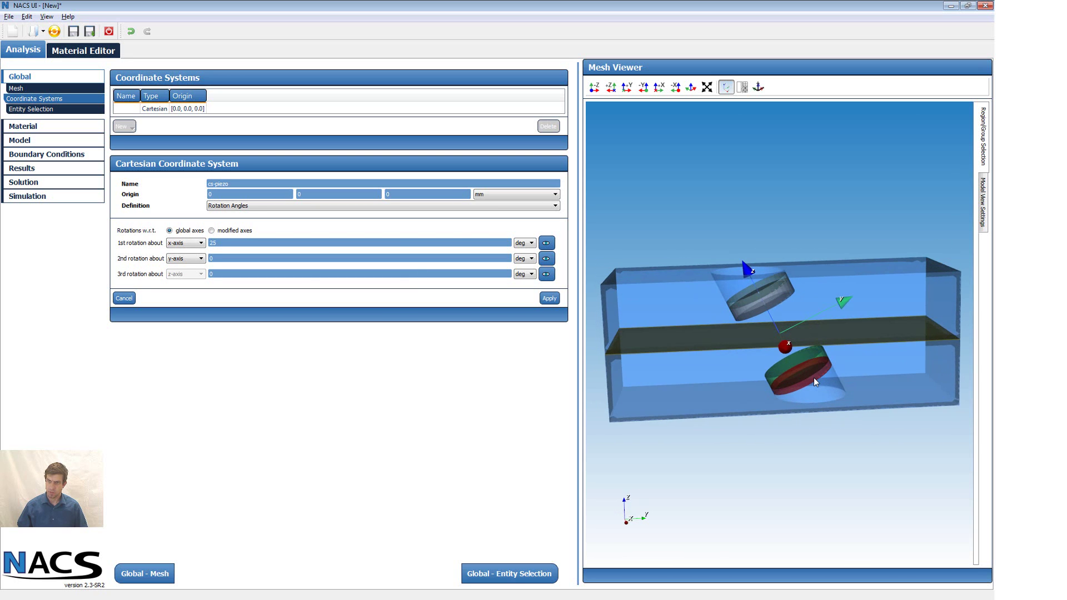
{"action": "left_click_drag", "start_coordinate": [782, 319], "coordinate": [795, 349]}
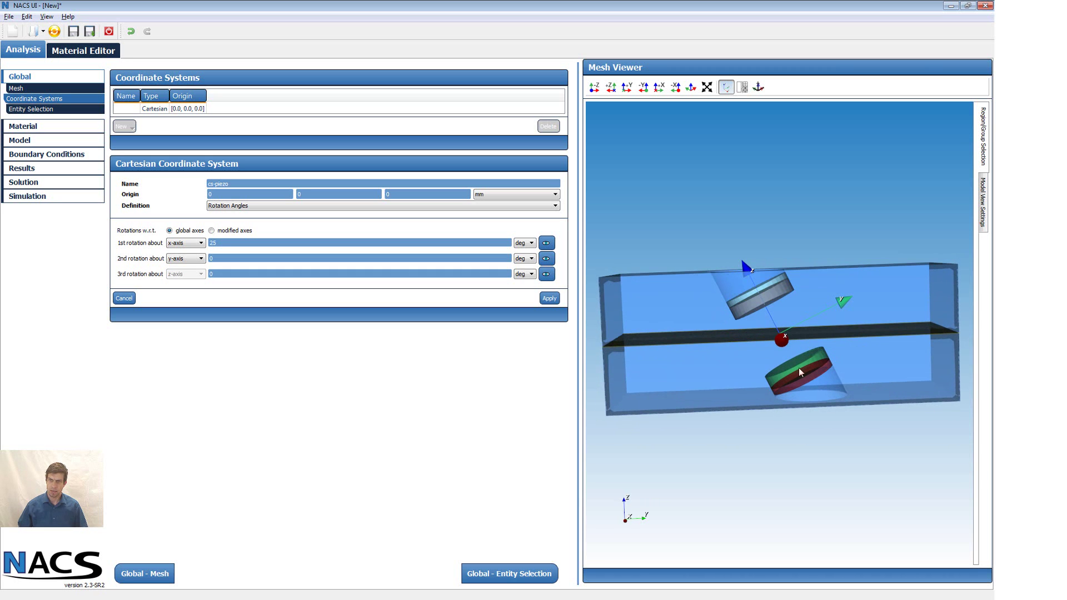
{"action": "left_click_drag", "start_coordinate": [760, 268], "coordinate": [791, 336]}
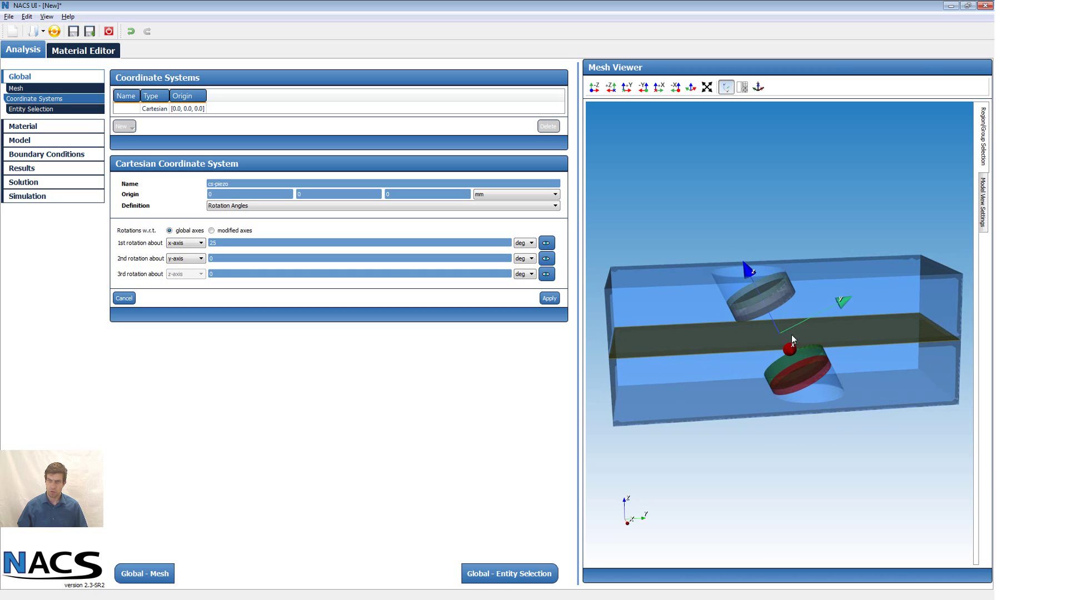
{"action": "left_click", "coordinate": [549, 299]}
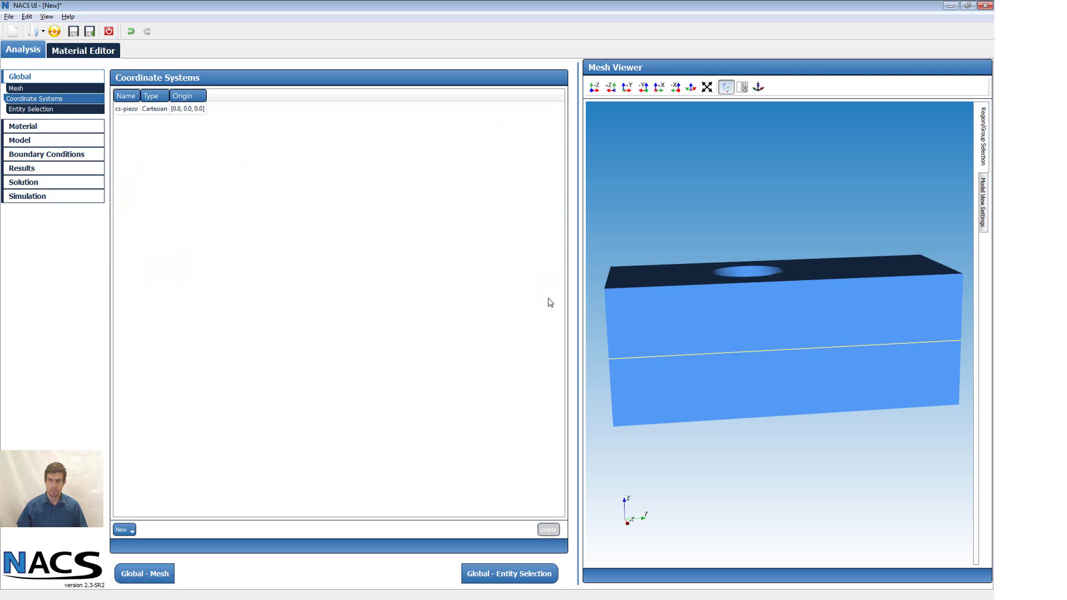
Step: Assign the global material air to the air region with the default material rotation
{"action": "left_click", "coordinate": [30, 127]}
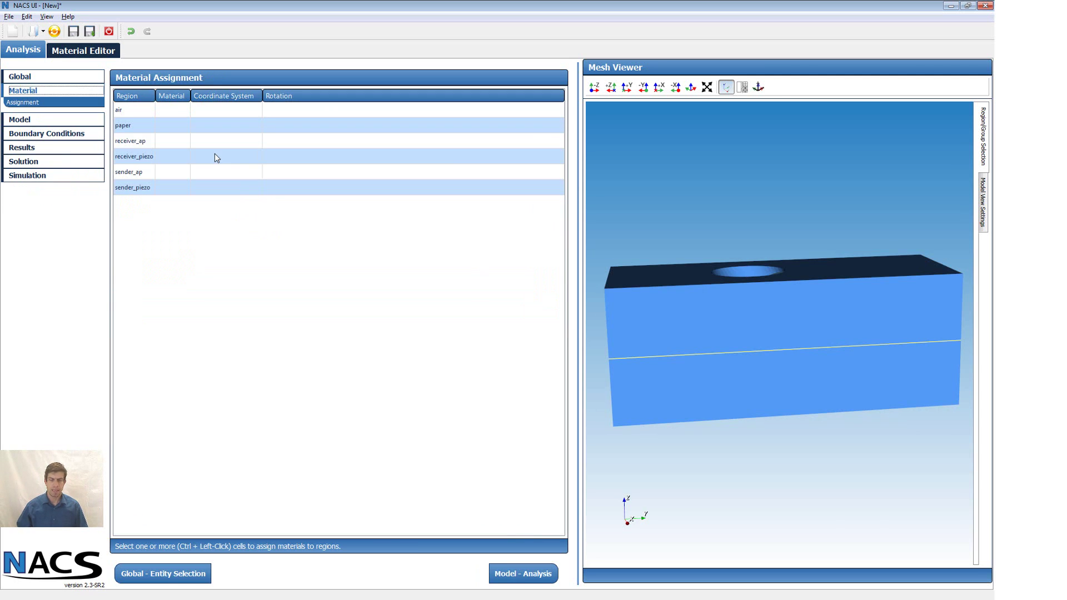
{"action": "left_click", "coordinate": [133, 112]}
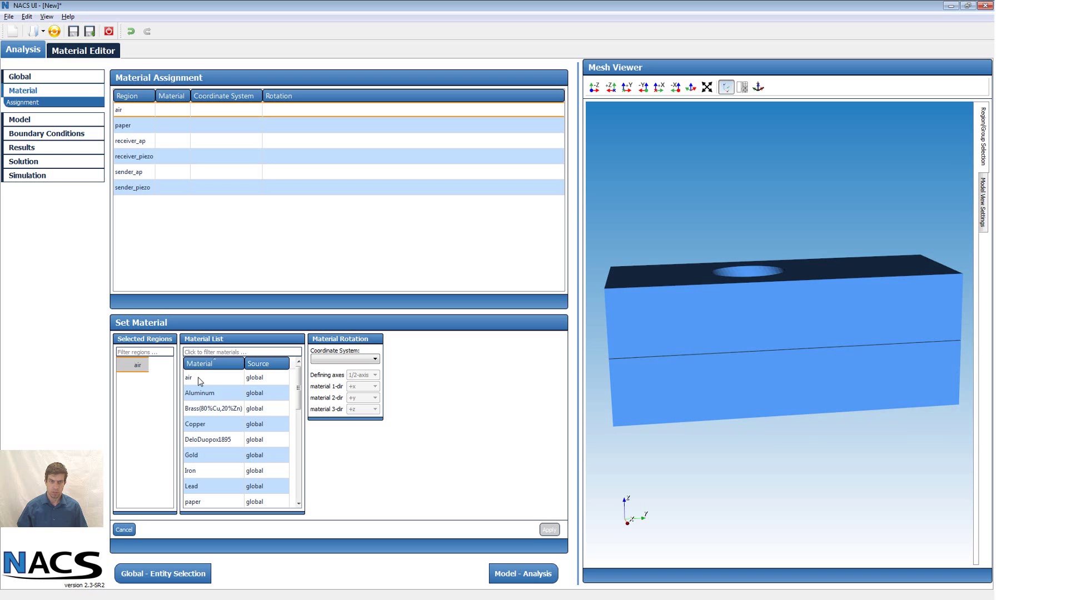
{"action": "left_click", "coordinate": [200, 379]}
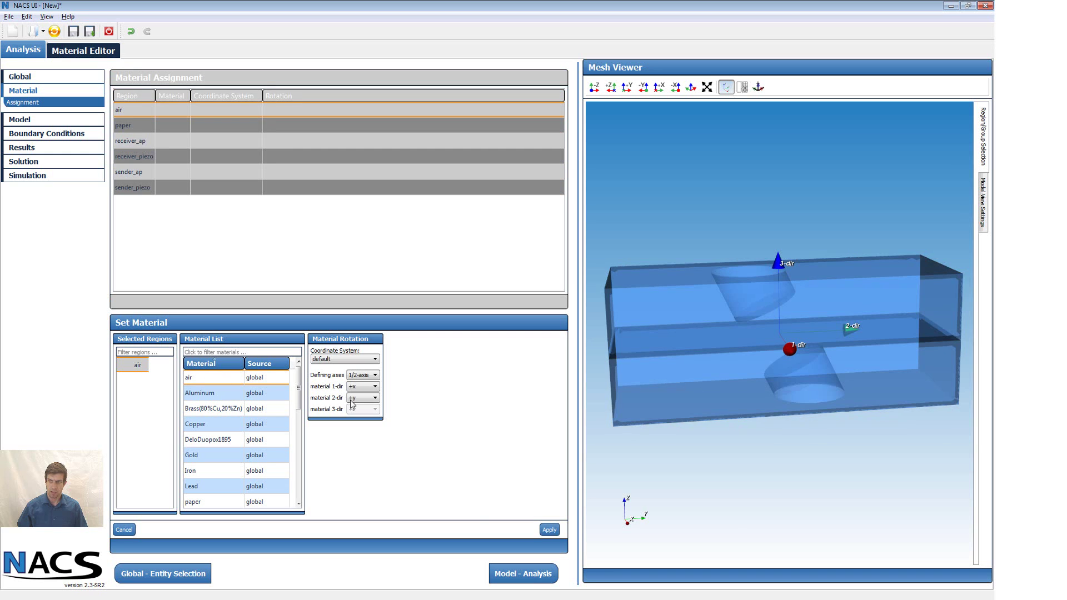
{"action": "left_click", "coordinate": [546, 529]}
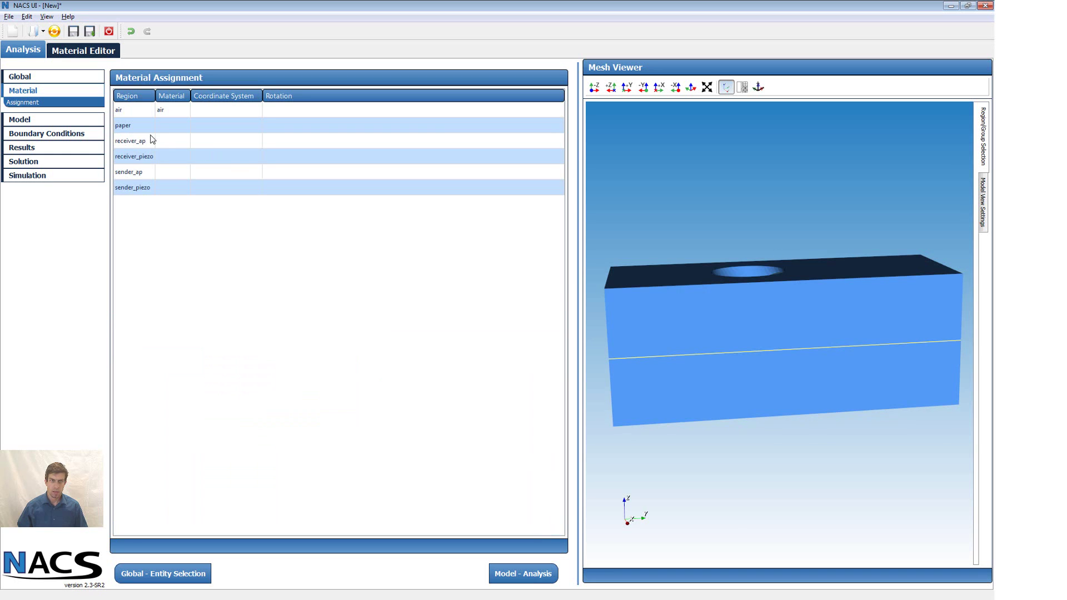
Step: Filter the materials for "pap" and assign paper to the paper region
{"action": "left_click", "coordinate": [121, 127]}
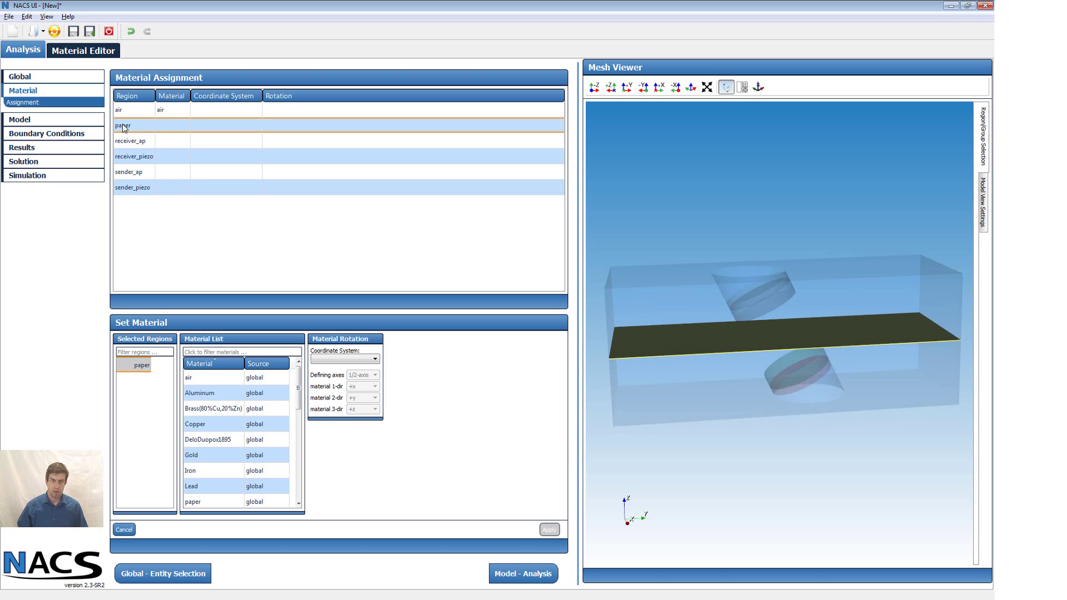
{"action": "left_click", "coordinate": [219, 353]}
{"action": "type", "text": "pap"}
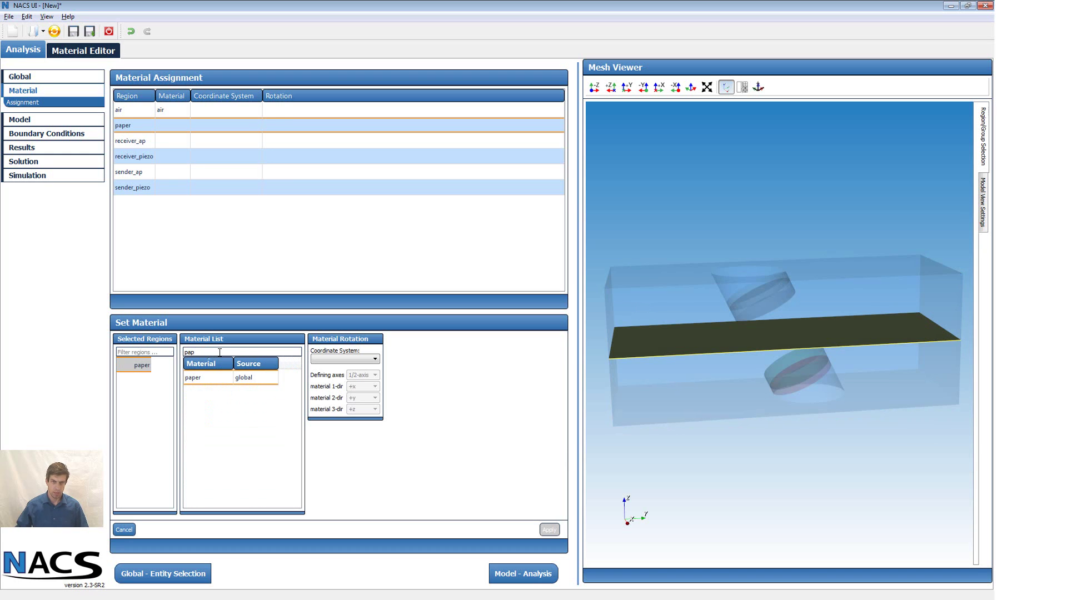
{"action": "double_click", "coordinate": [205, 376]}
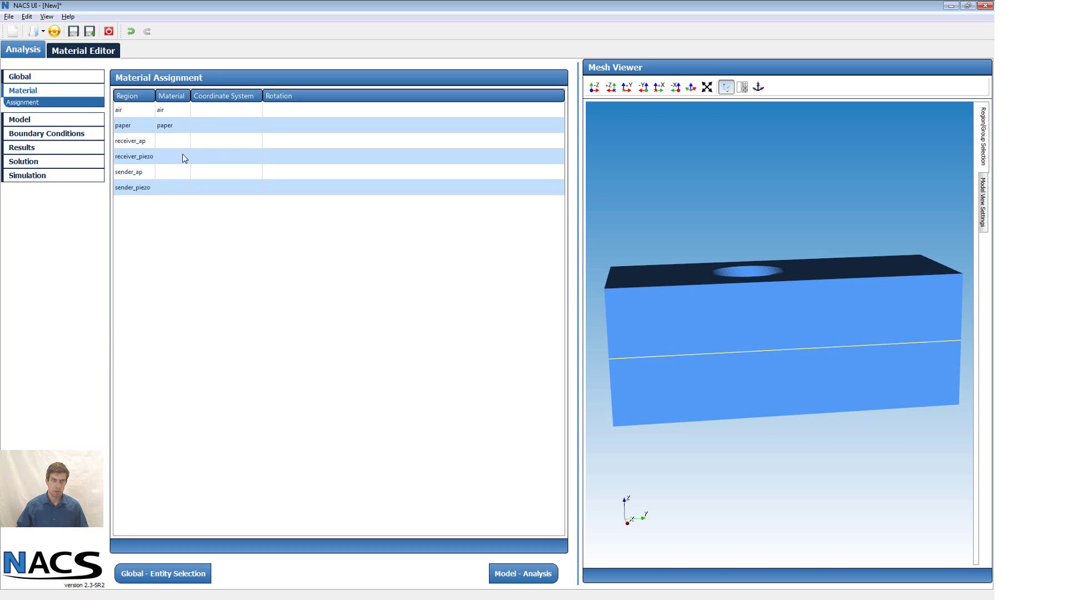
Step: Assign Polyurethane to the receiver_ap and sender_ap regions together, filtering the materials for "pol"
{"action": "left_click", "coordinate": [126, 142]}
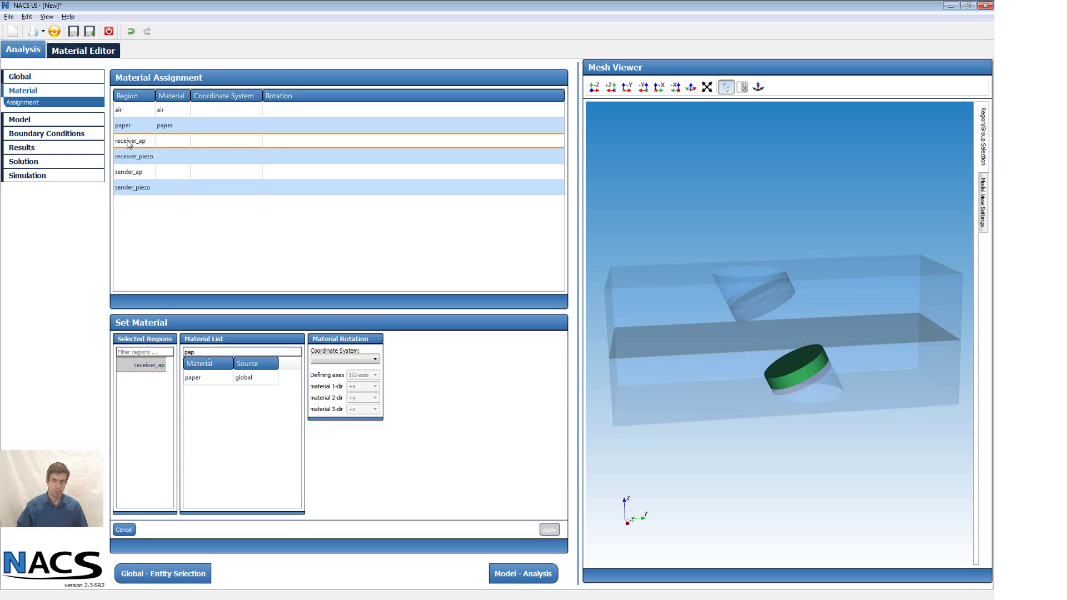
{"action": "left_click", "coordinate": [129, 173], "text": "ctrl"}
{"action": "double_click", "coordinate": [202, 351]}
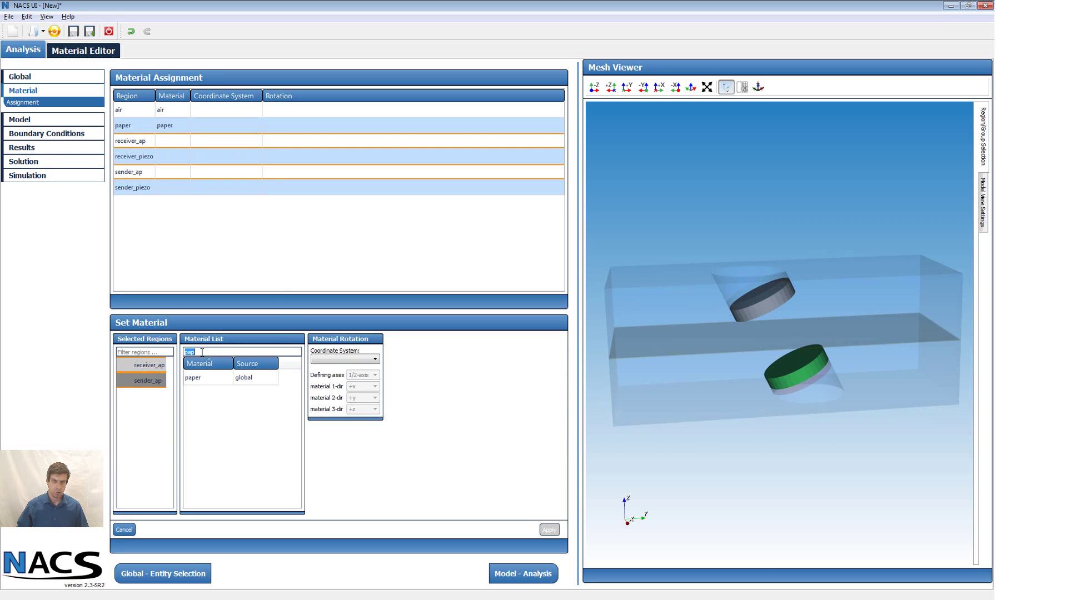
{"action": "type", "text": "pol"}
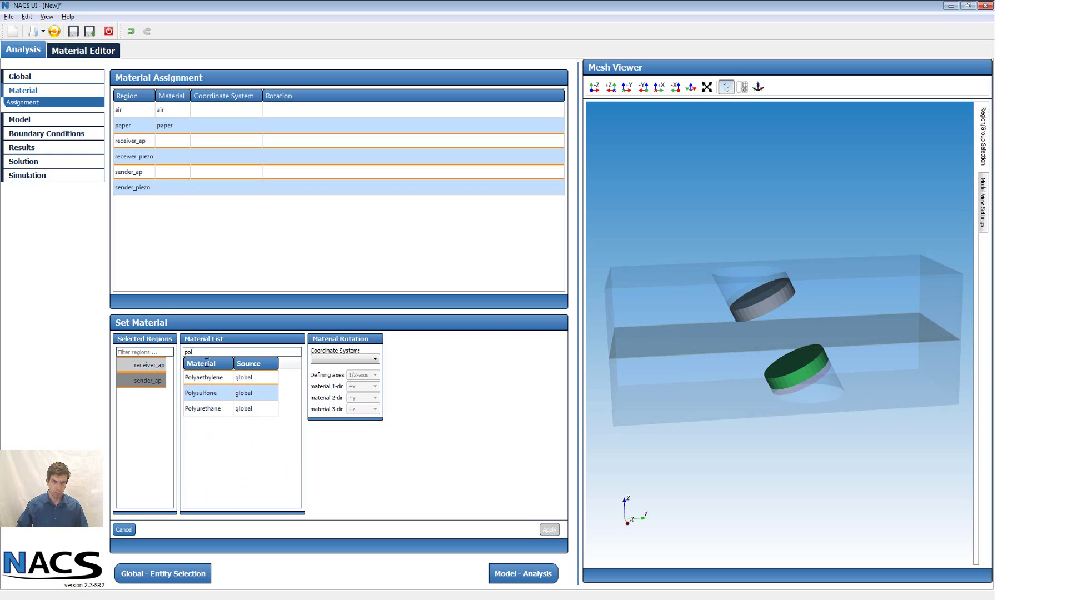
{"action": "double_click", "coordinate": [211, 410]}
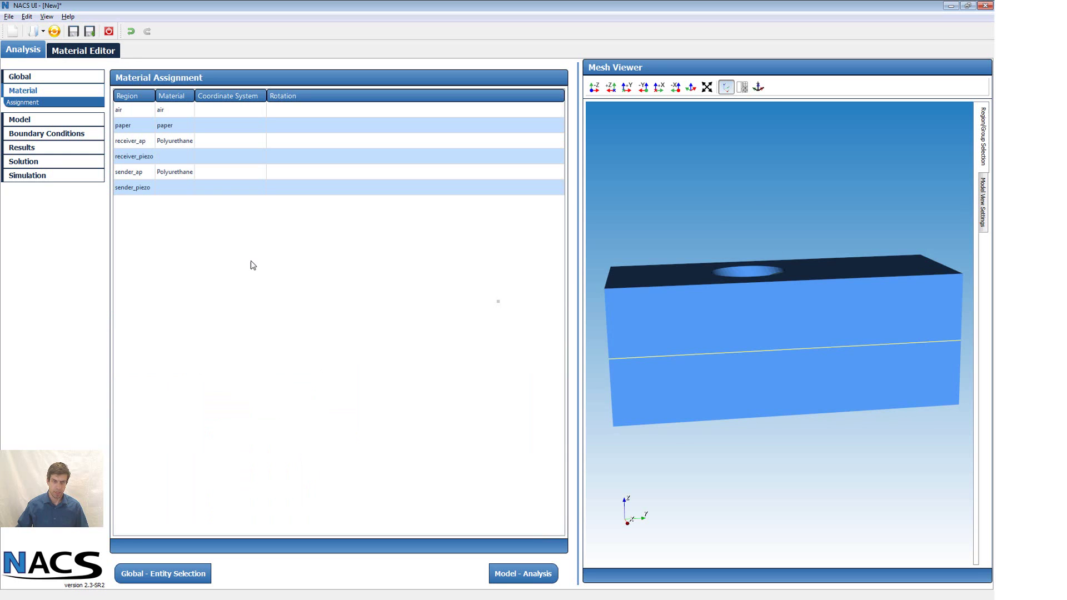
Step: Assign PZT-5H to the receiver_piezo and sender_piezo regions together, filtering the materials for "pzt"
{"action": "left_click", "coordinate": [136, 156]}
{"action": "left_click", "coordinate": [139, 189], "text": "ctrl"}
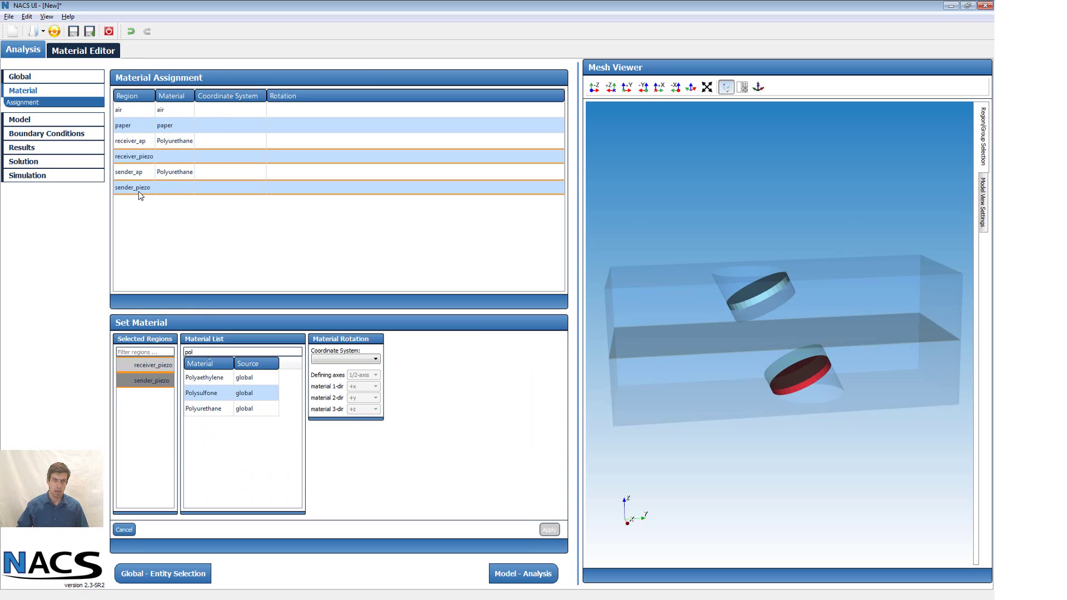
{"action": "double_click", "coordinate": [207, 352]}
{"action": "type", "text": "pzt"}
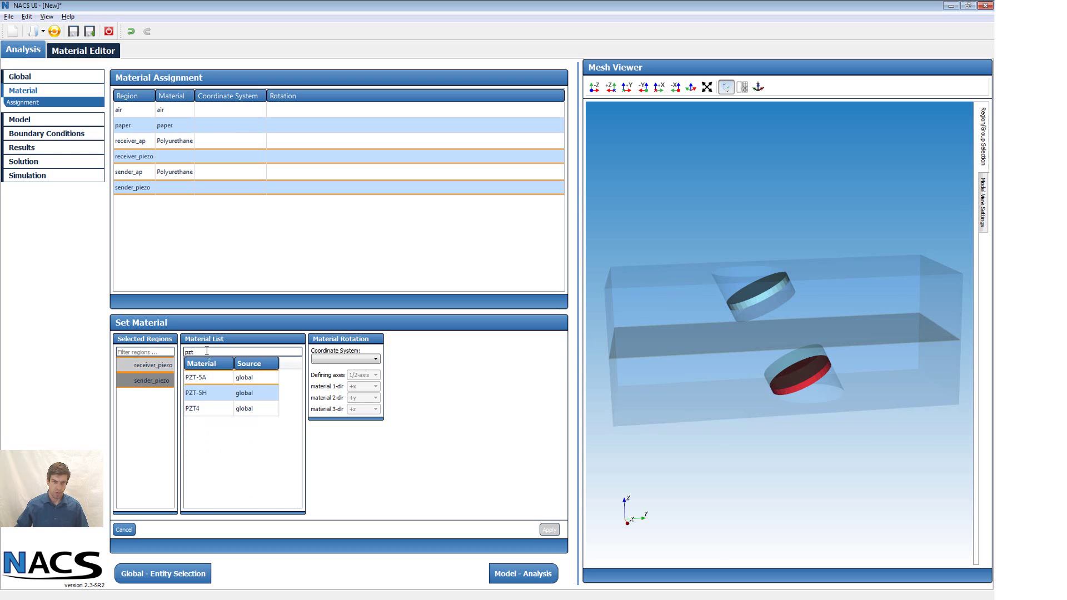
{"action": "left_click", "coordinate": [214, 393]}
{"action": "double_click", "coordinate": [212, 393]}
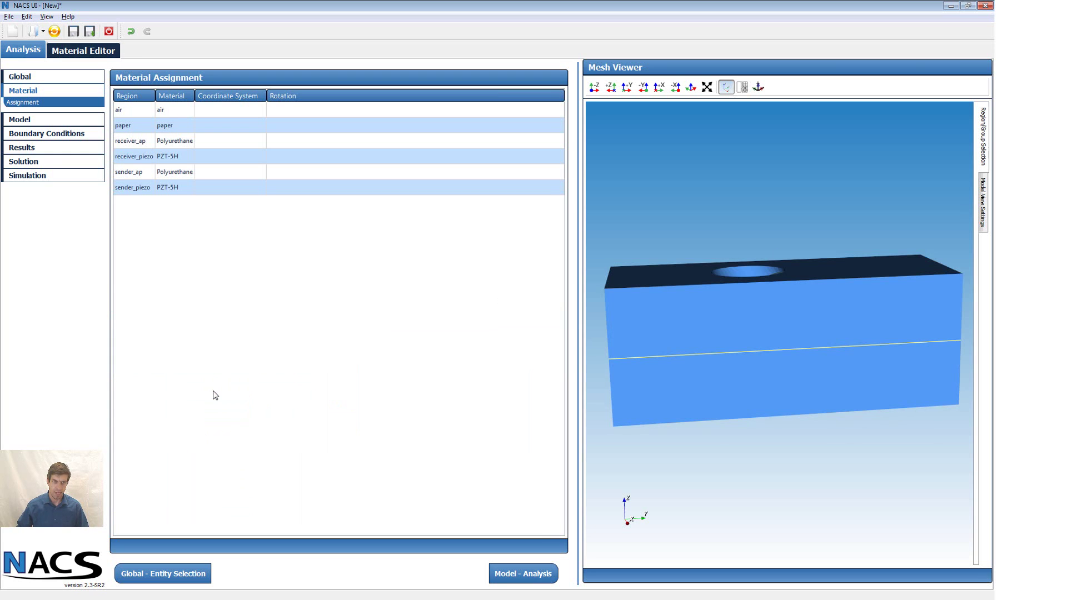
Step: Set the material rotation of receiver_piezo and sender_piezo to the cs-piezo coordinate system and apply it
{"action": "left_click", "coordinate": [137, 159]}
{"action": "left_click", "coordinate": [133, 187], "text": "ctrl"}
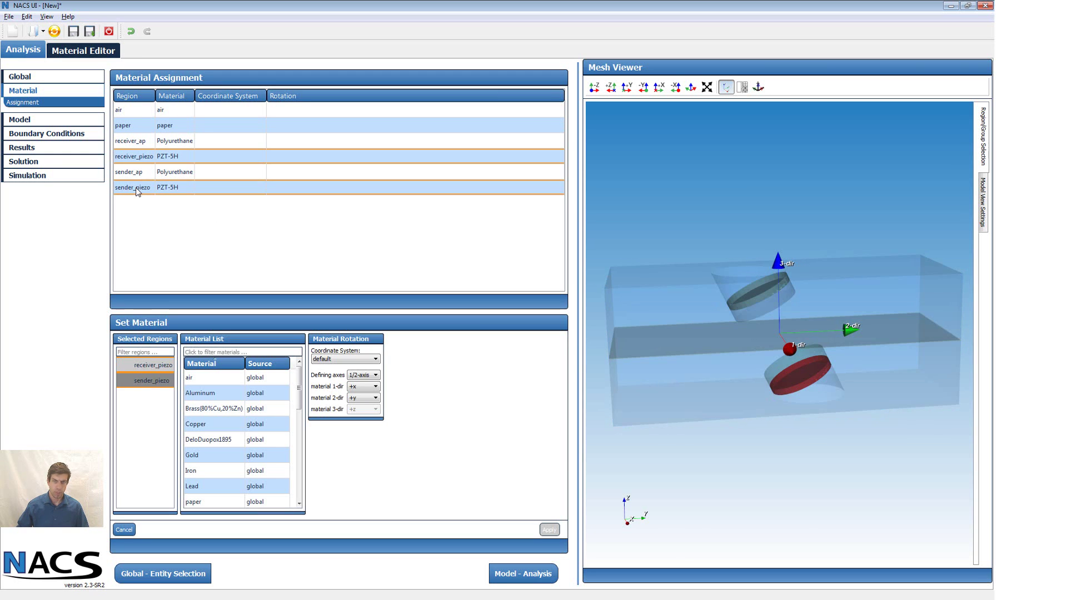
{"action": "left_click", "coordinate": [356, 360]}
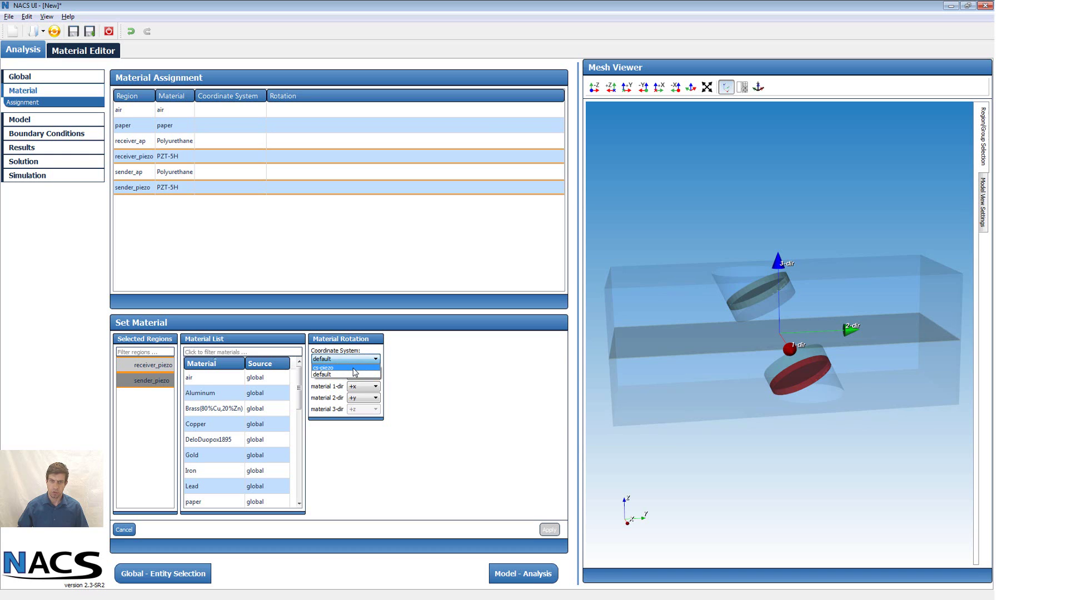
{"action": "left_click", "coordinate": [353, 368]}
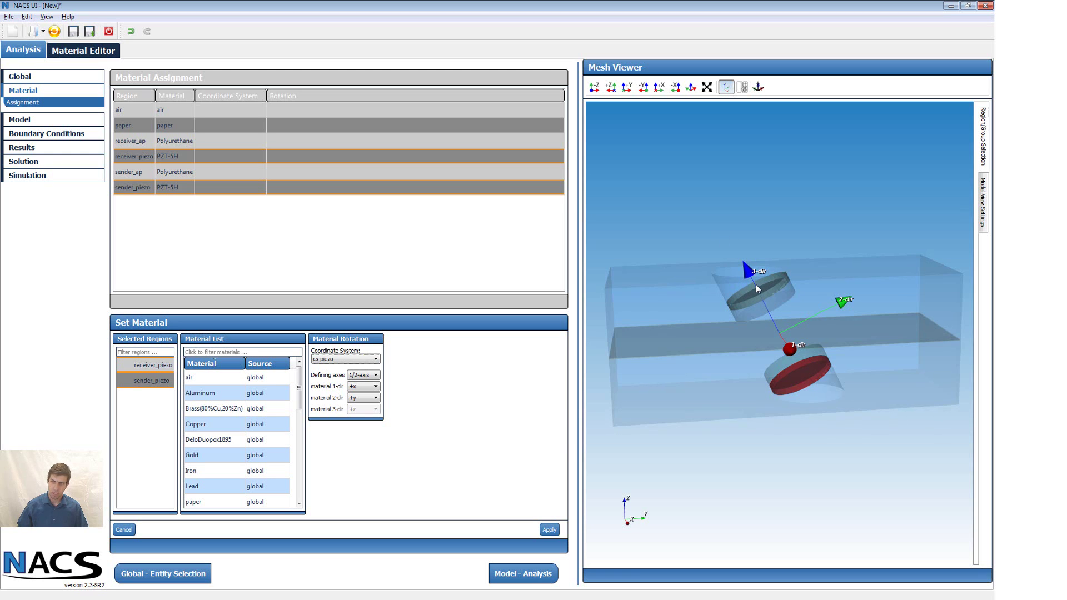
{"action": "left_click", "coordinate": [550, 529]}
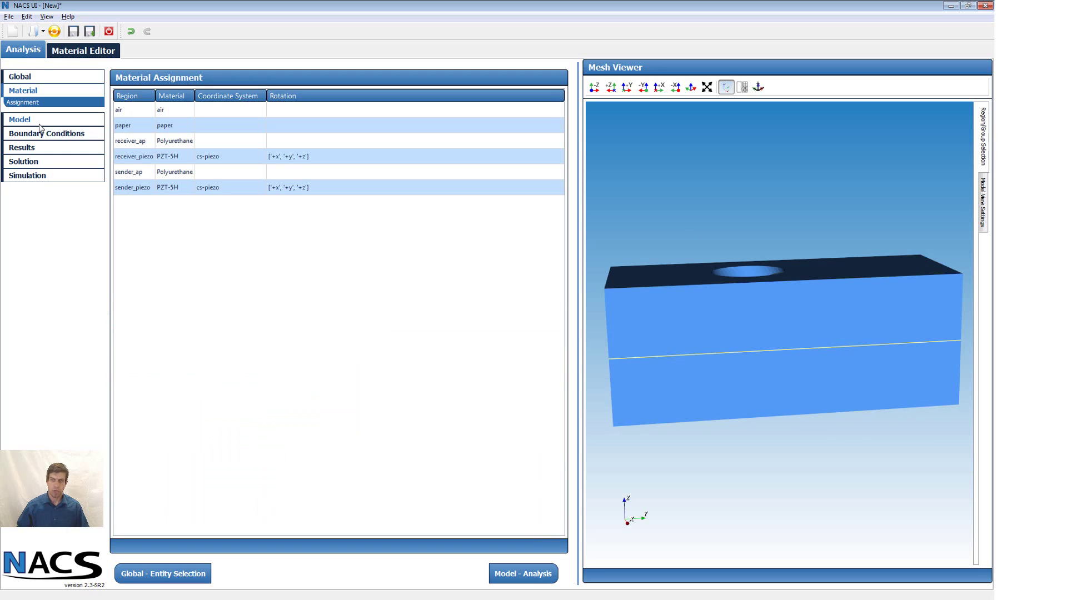
Step: Add a transient piezo-acoustic analysis step with a time stepsize of 2e-06 s and 200 timesteps
{"action": "left_click", "coordinate": [32, 121]}
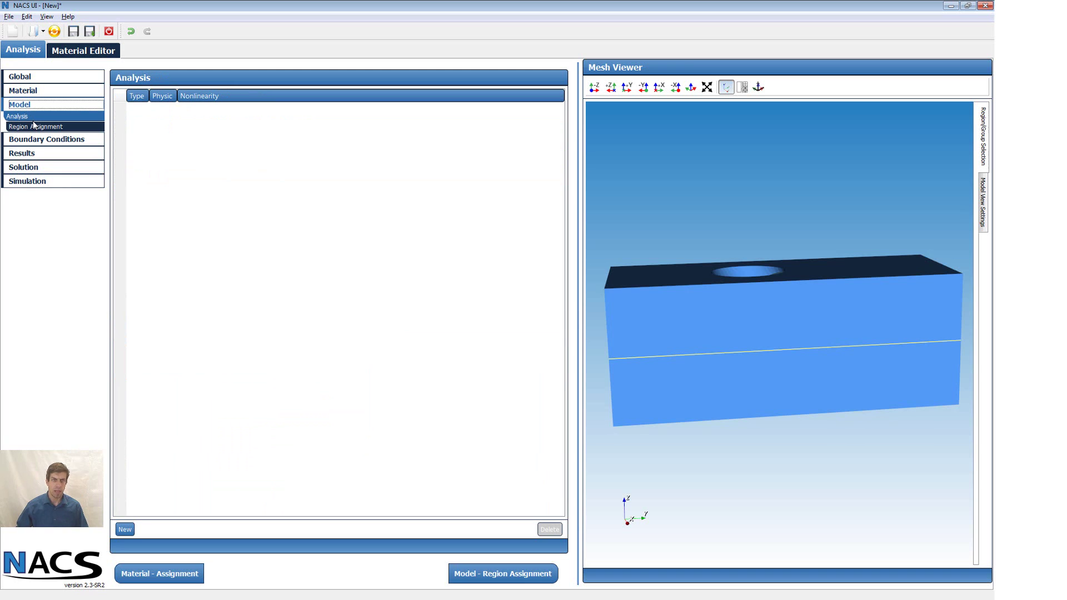
{"action": "left_click", "coordinate": [124, 531]}
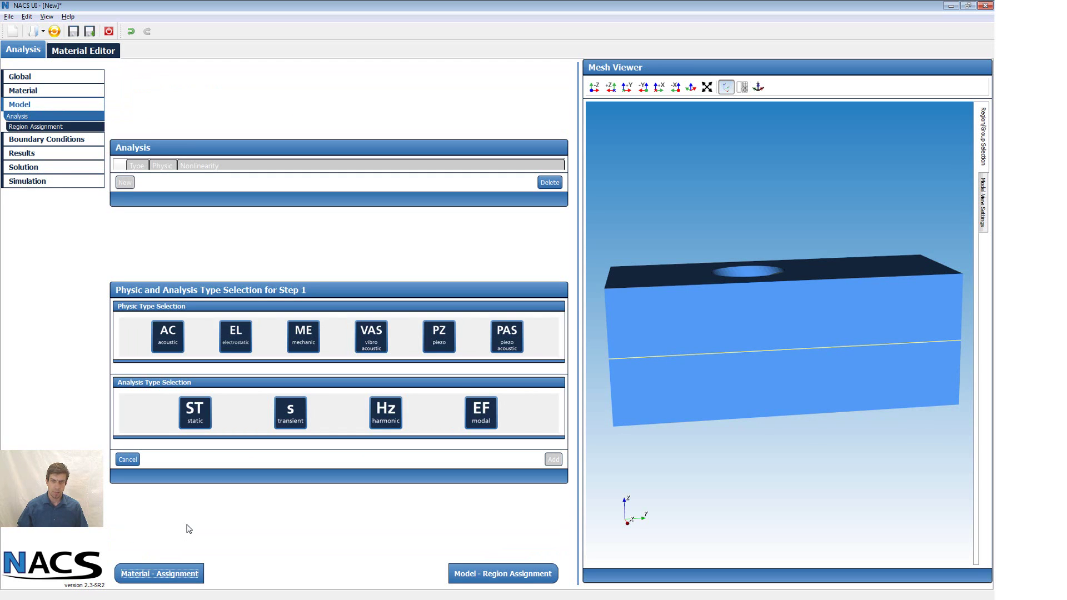
{"action": "left_click", "coordinate": [512, 335]}
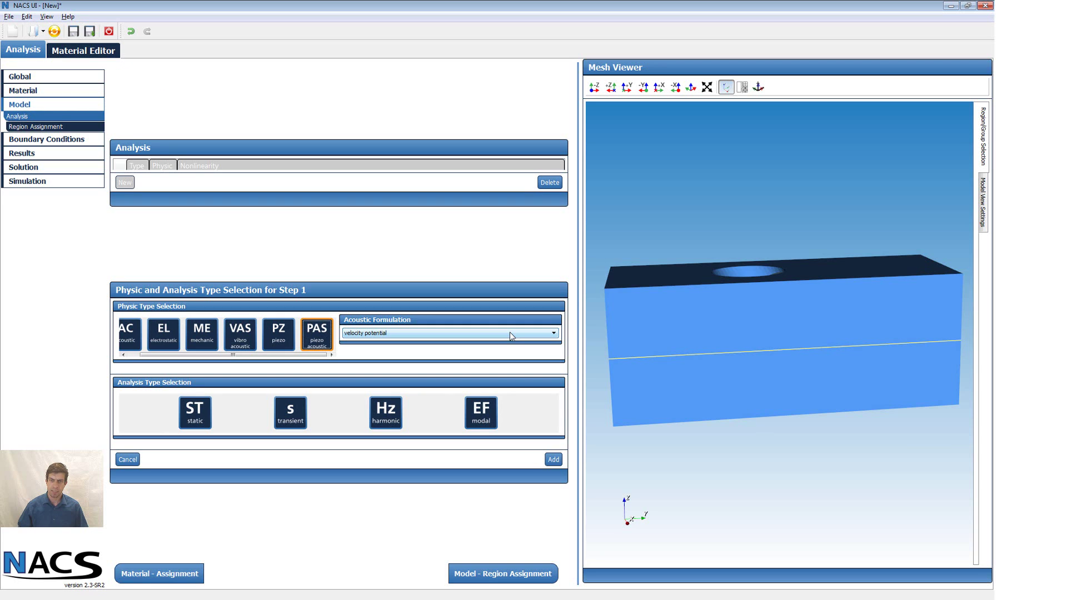
{"action": "left_click", "coordinate": [291, 414]}
{"action": "left_click", "coordinate": [411, 412]}
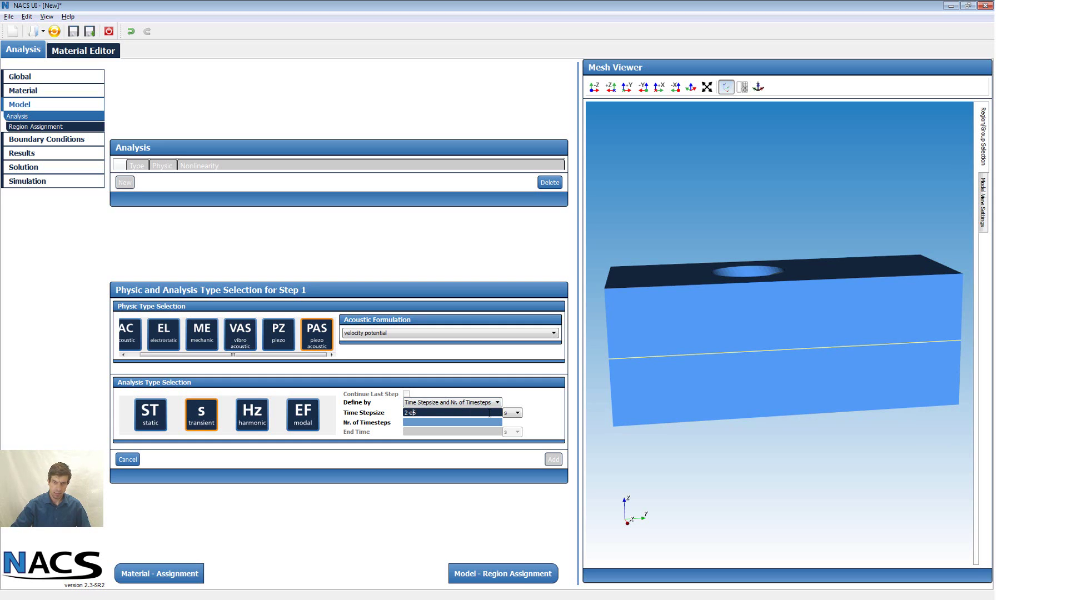
{"action": "type", "text": "e"}
{"action": "key", "text": "Tab"}
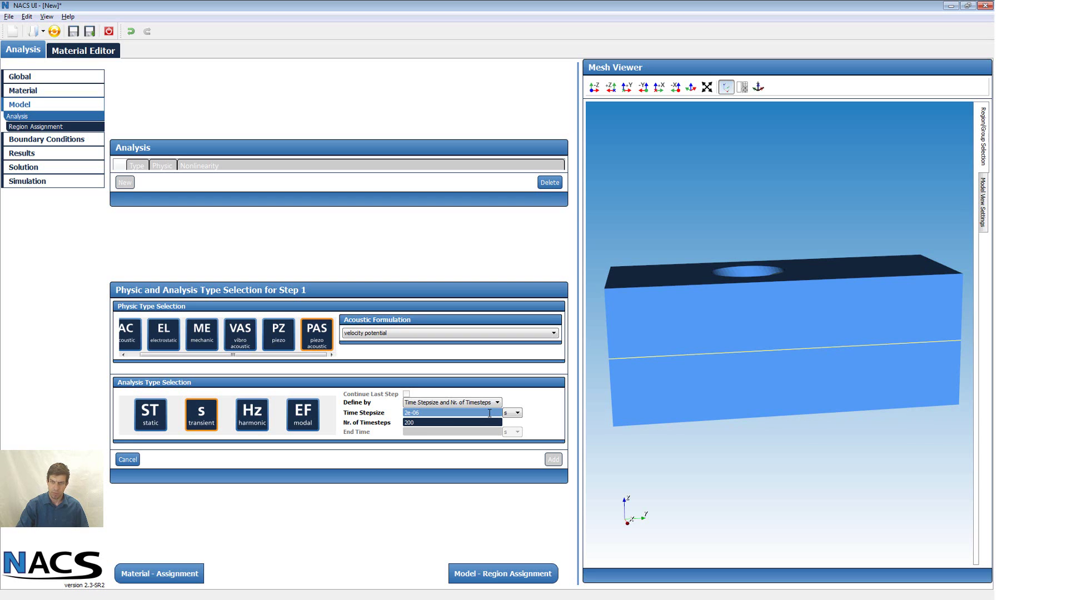
{"action": "key", "text": "Tab"}
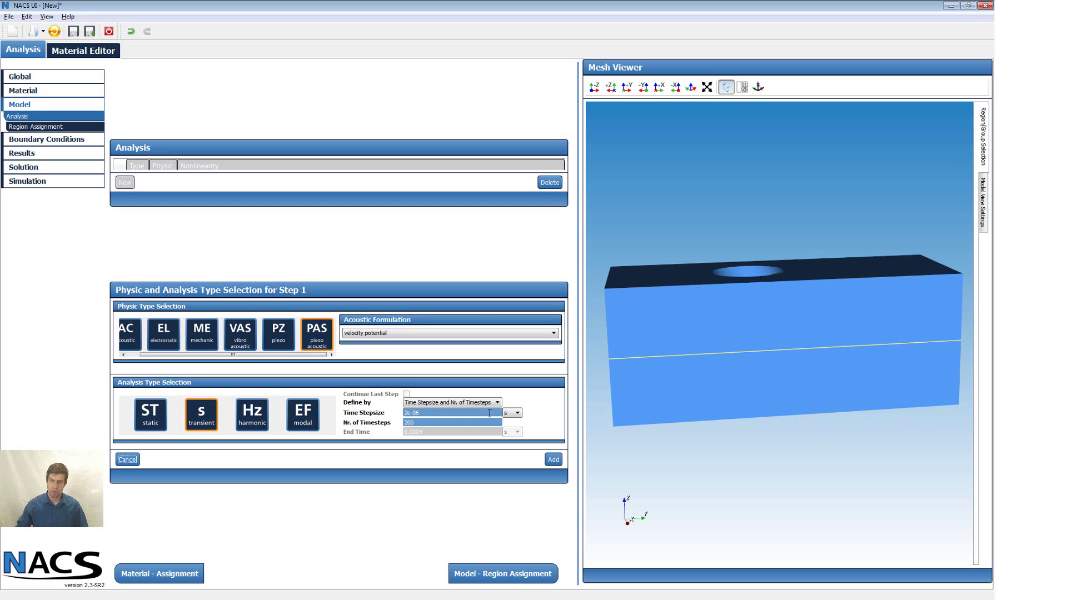
{"action": "left_click", "coordinate": [553, 459]}
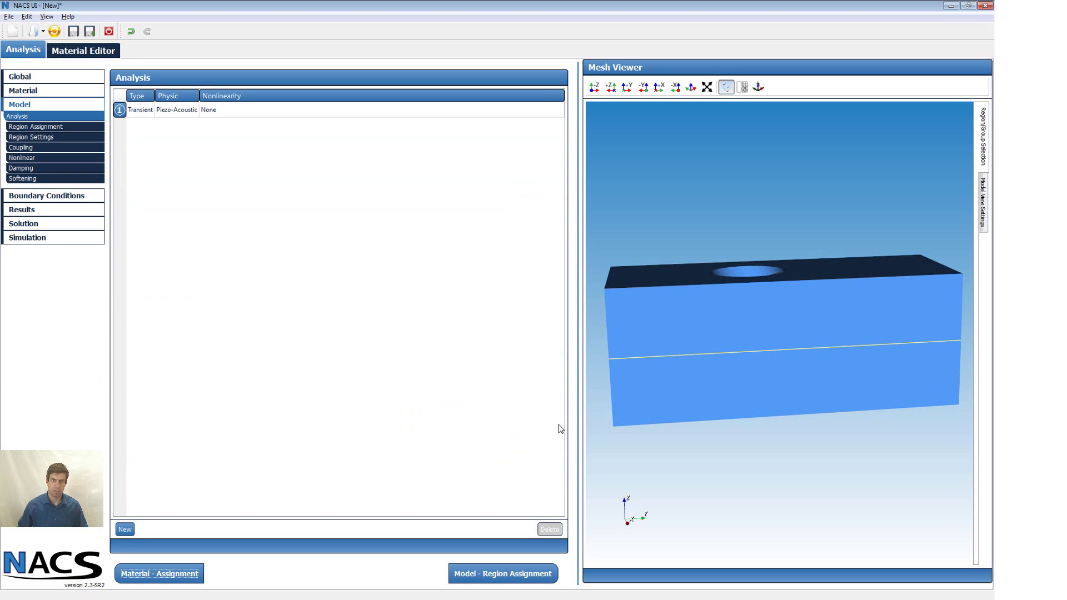
Step: Assign the paper, receiver_ap and sender_ap regions to the Mech physic of the transient step
{"action": "left_click", "coordinate": [55, 127]}
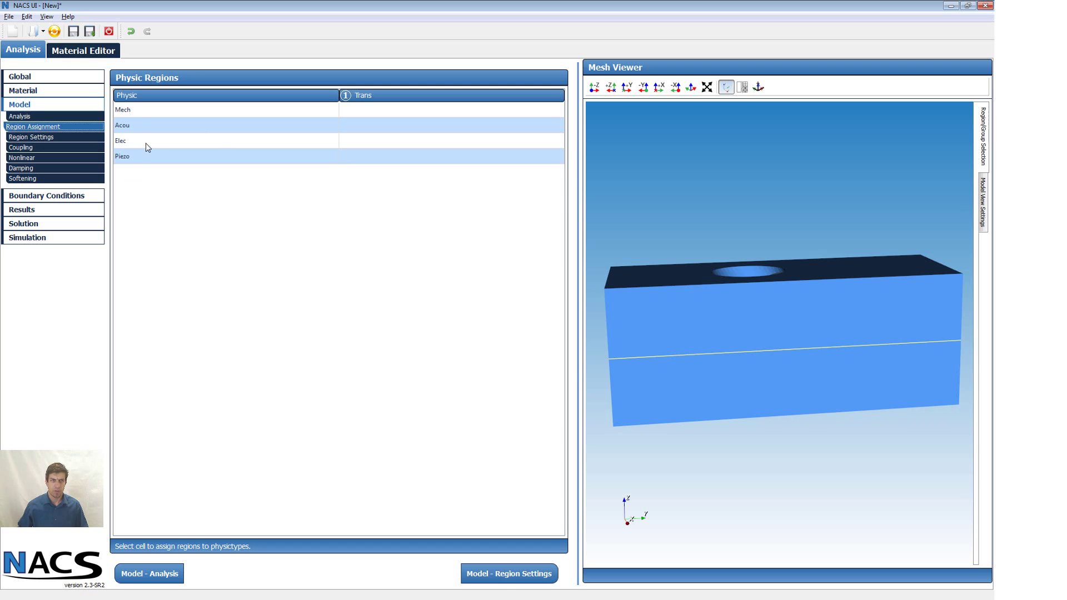
{"action": "left_click", "coordinate": [130, 111]}
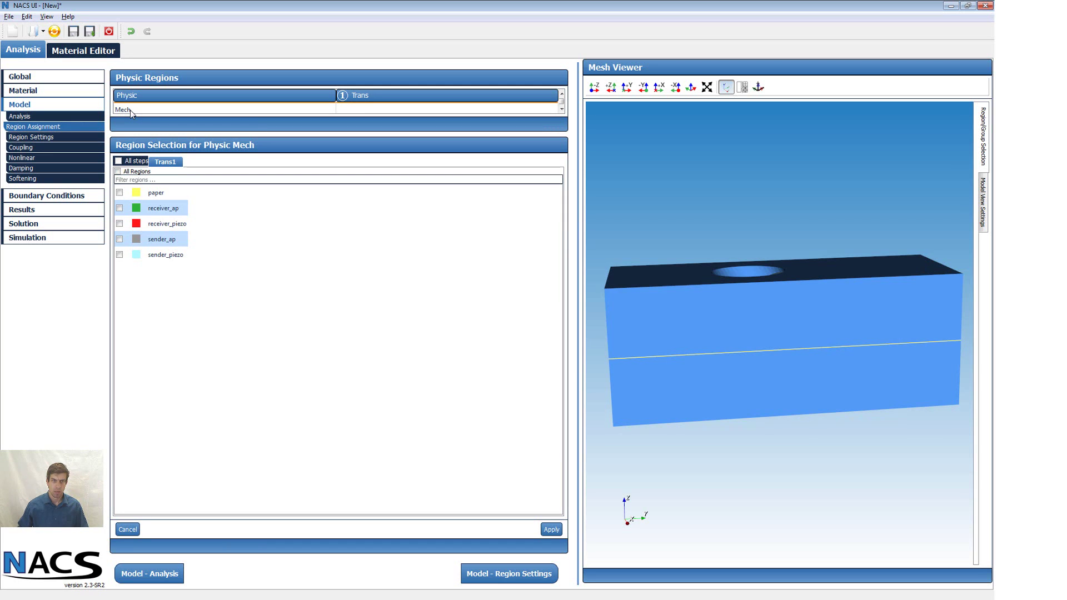
{"action": "left_click", "coordinate": [120, 193]}
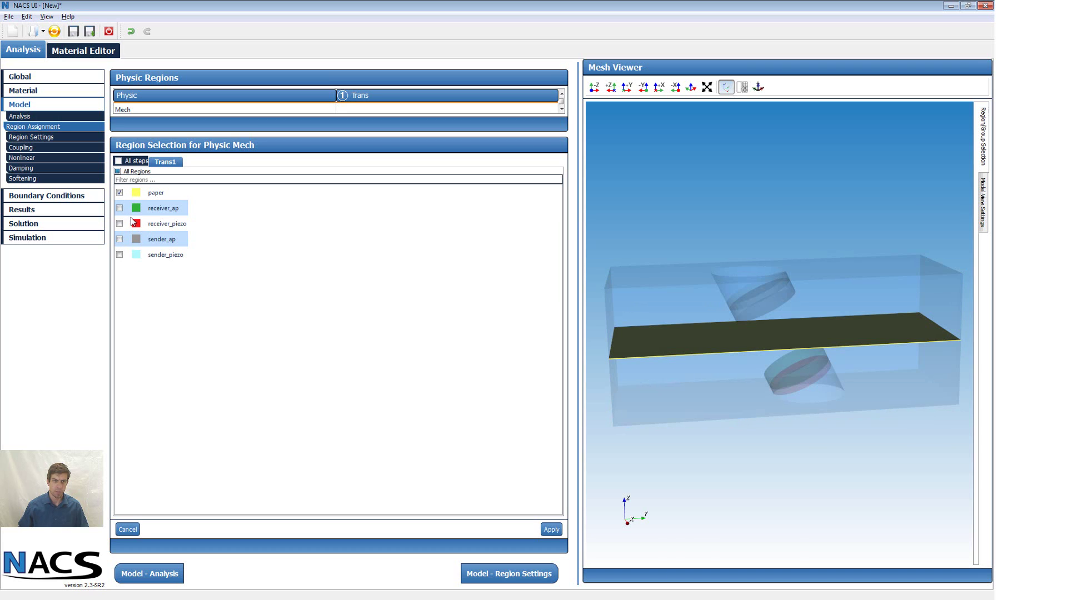
{"action": "left_click", "coordinate": [120, 209]}
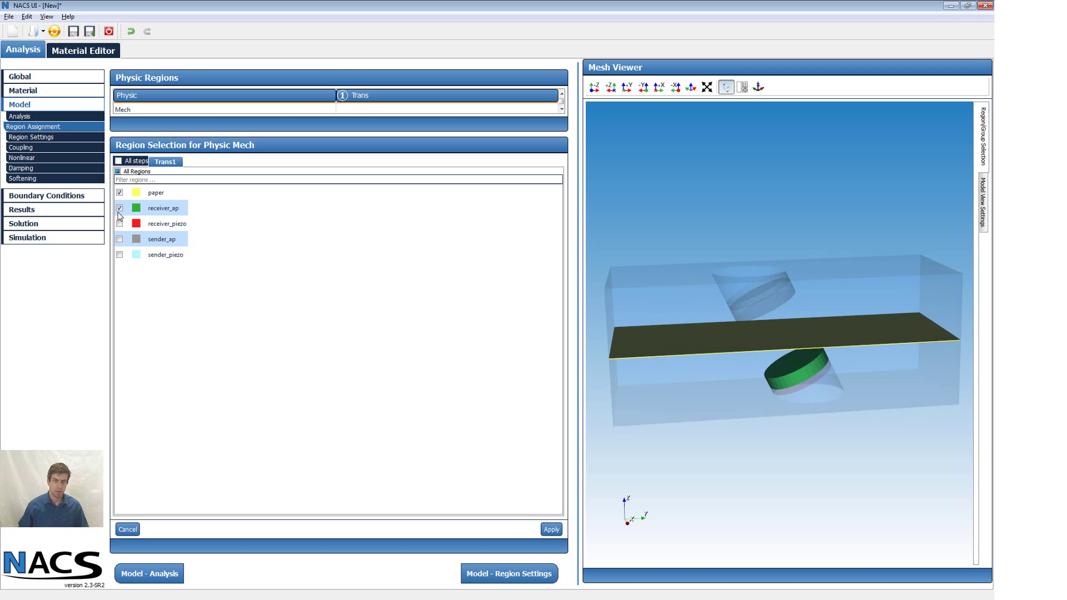
{"action": "left_click", "coordinate": [120, 240]}
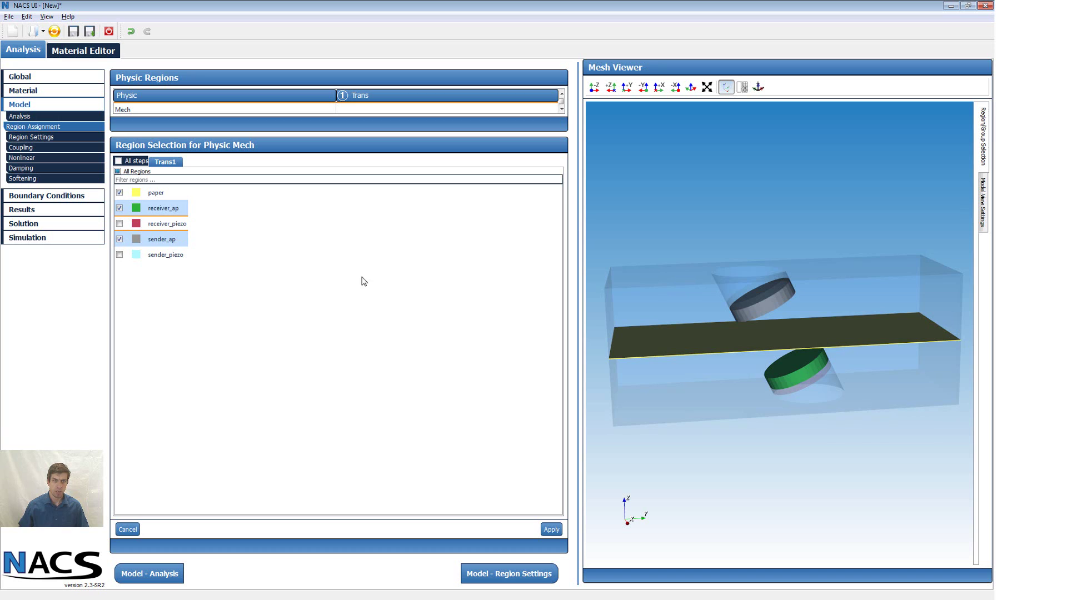
{"action": "left_click", "coordinate": [548, 529]}
Step: Assign receiver_piezo and sender_piezo to the Piezo physic, and the air region to the Acou physic
{"action": "left_click", "coordinate": [133, 162]}
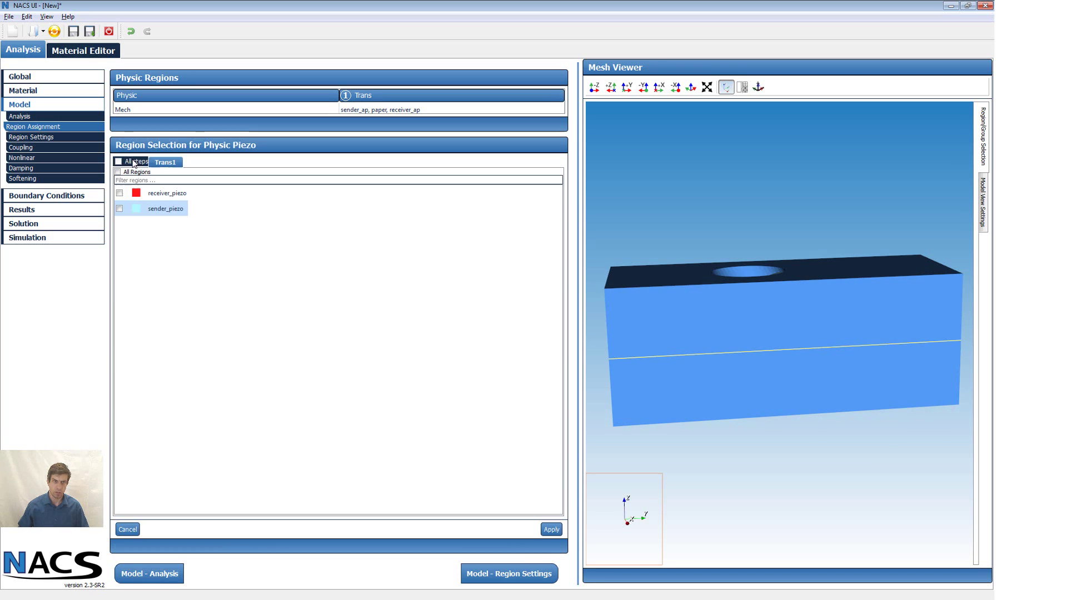
{"action": "left_click", "coordinate": [118, 172]}
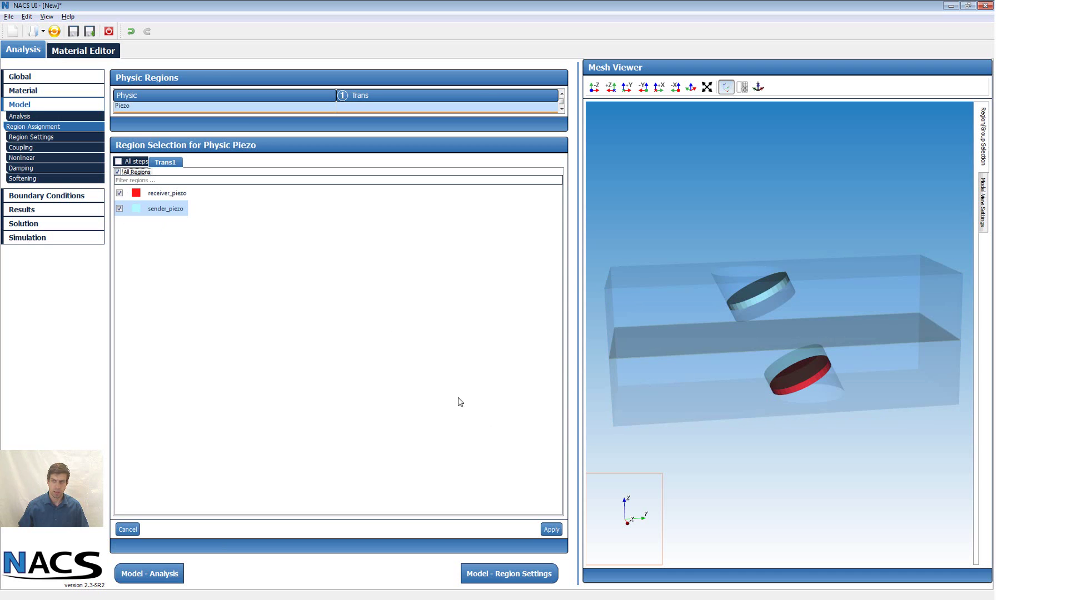
{"action": "left_click", "coordinate": [551, 529]}
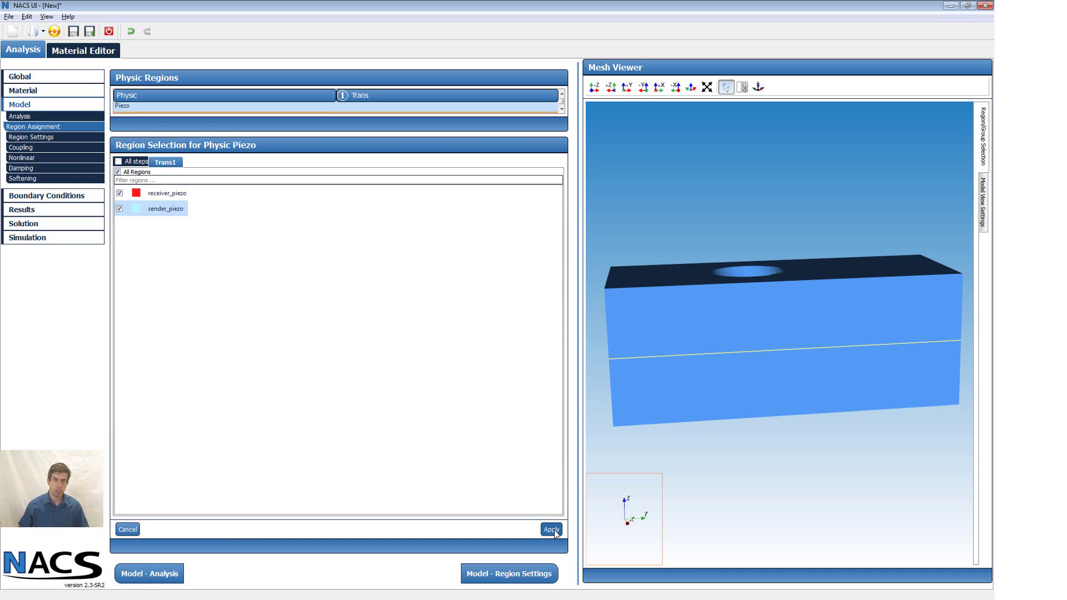
{"action": "left_click", "coordinate": [139, 126]}
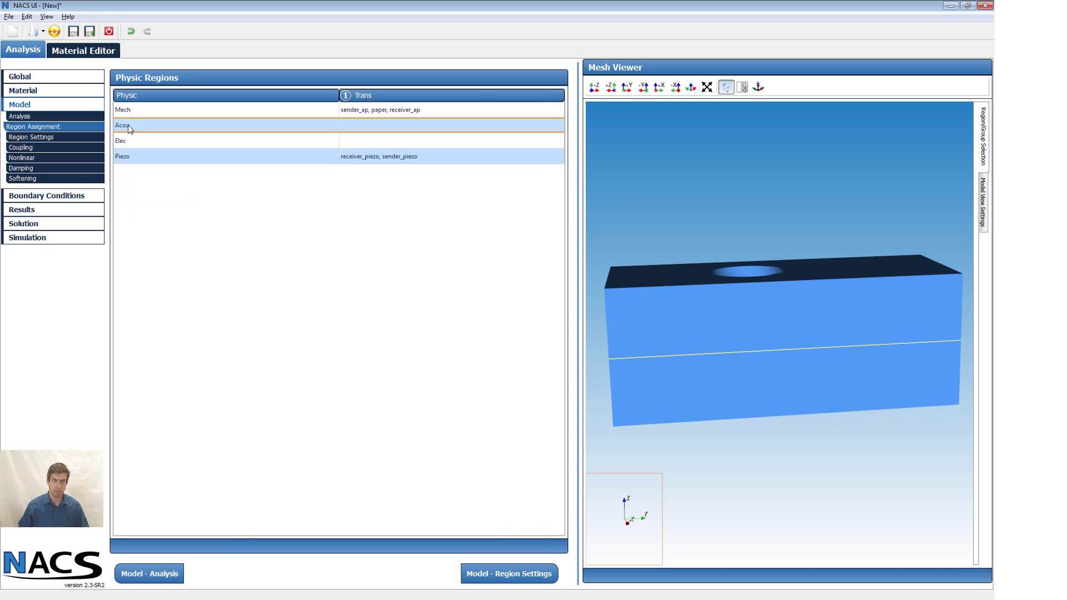
{"action": "left_click", "coordinate": [118, 172]}
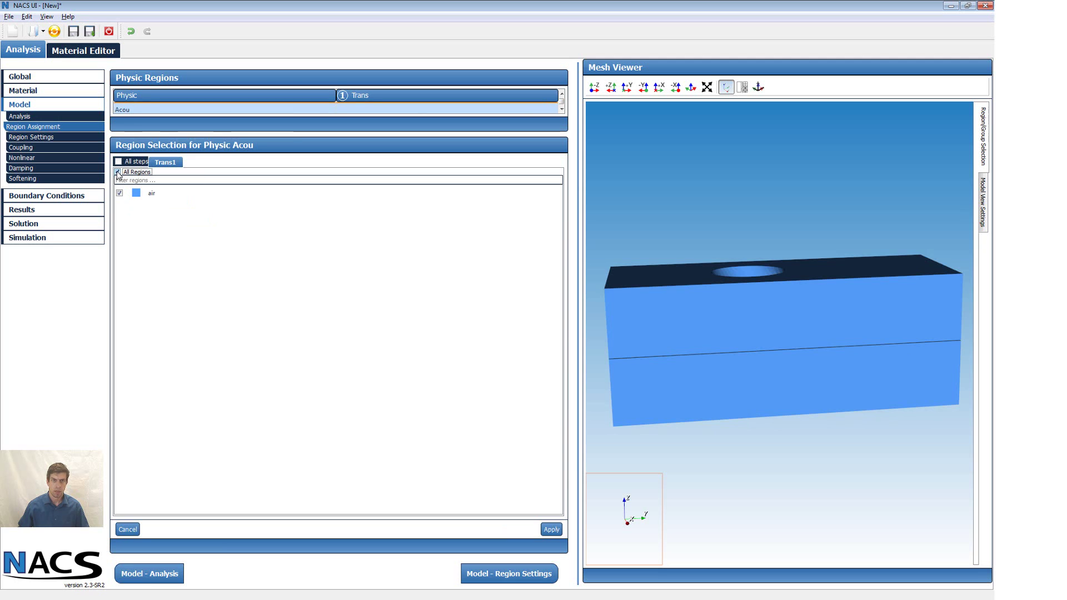
{"action": "left_click", "coordinate": [548, 531]}
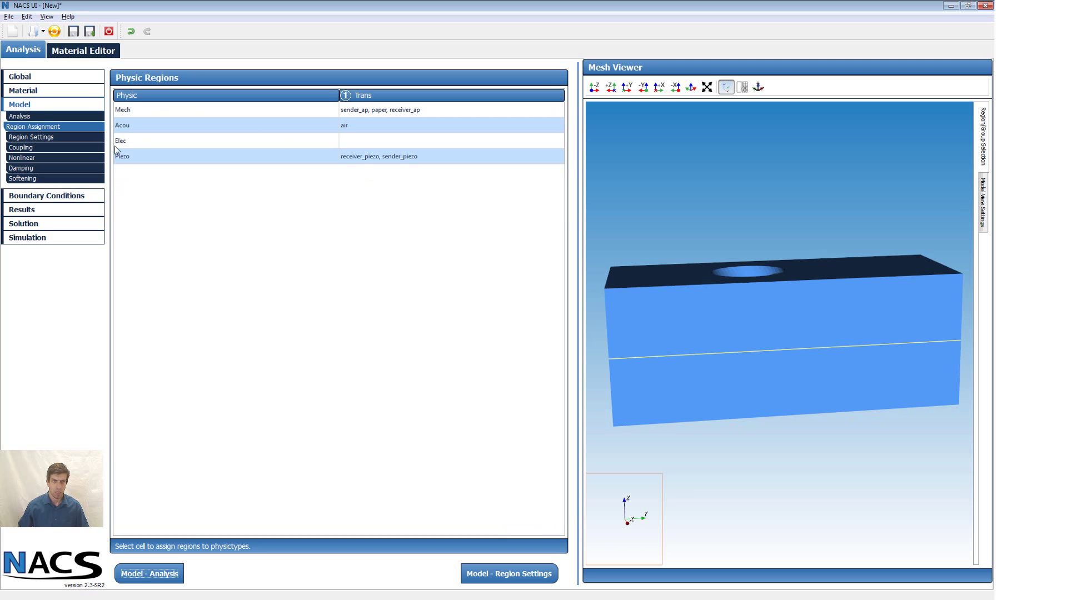
Step: Review the region settings, then choose paper-fsi as a MechAcou coupling entity and check its surfaces on the paper
{"action": "left_click", "coordinate": [52, 138]}
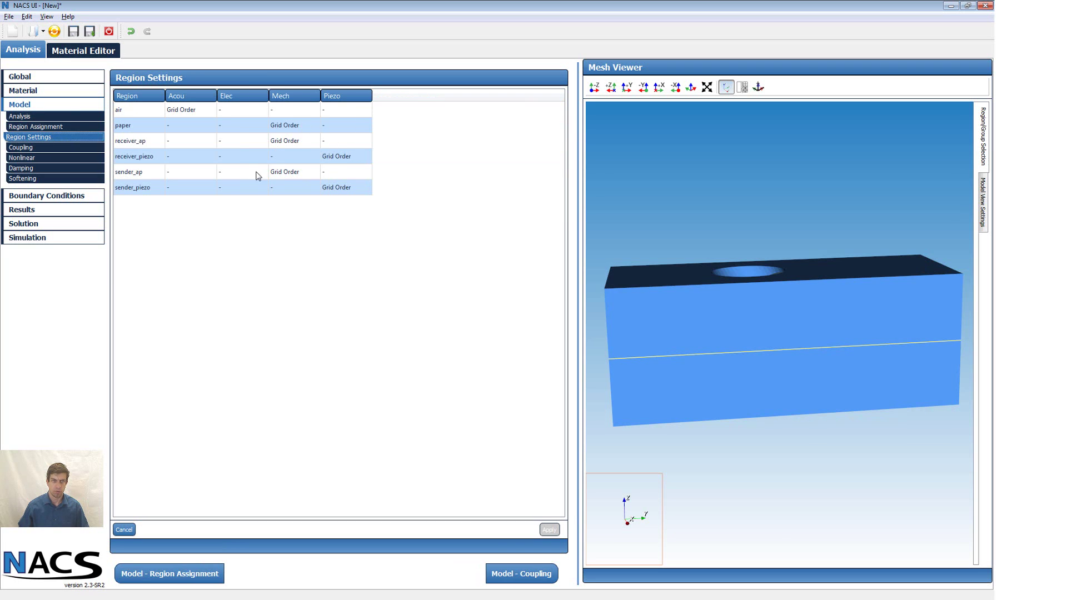
{"action": "left_click", "coordinate": [76, 148]}
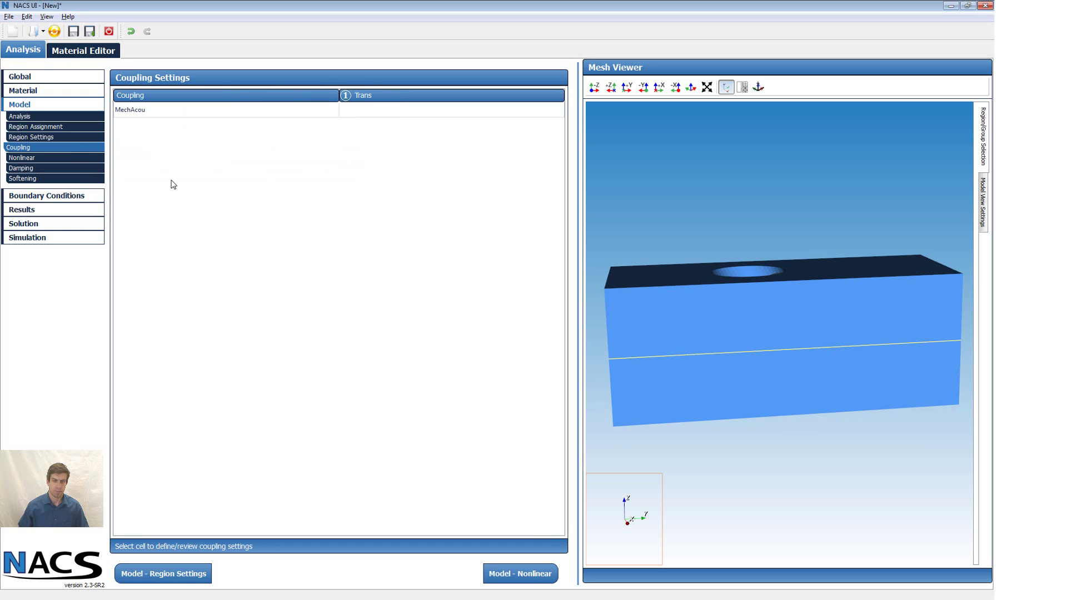
{"action": "left_click", "coordinate": [153, 109]}
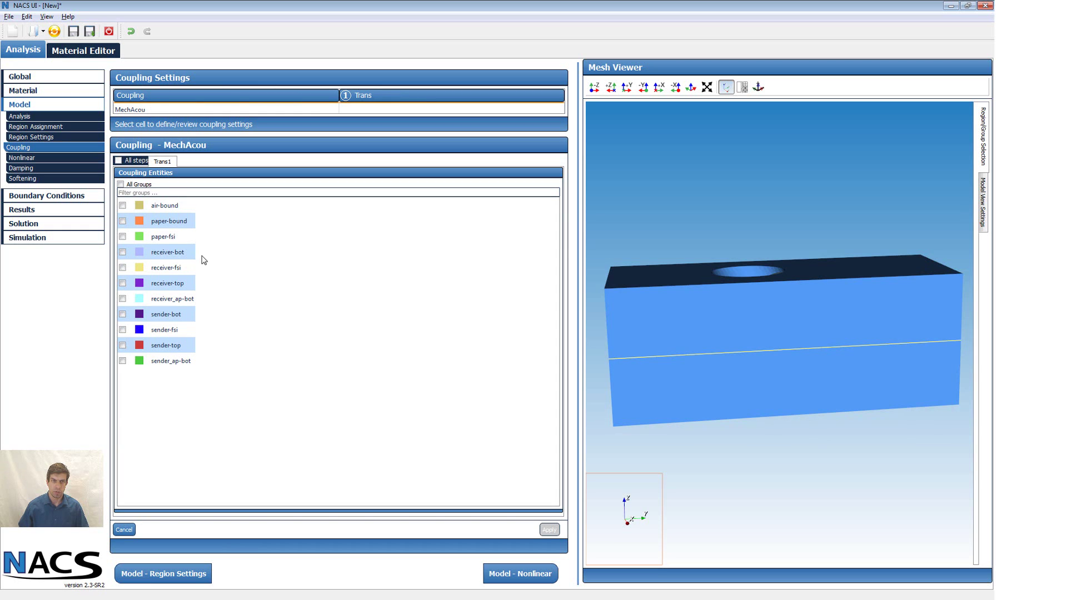
{"action": "left_click", "coordinate": [122, 236]}
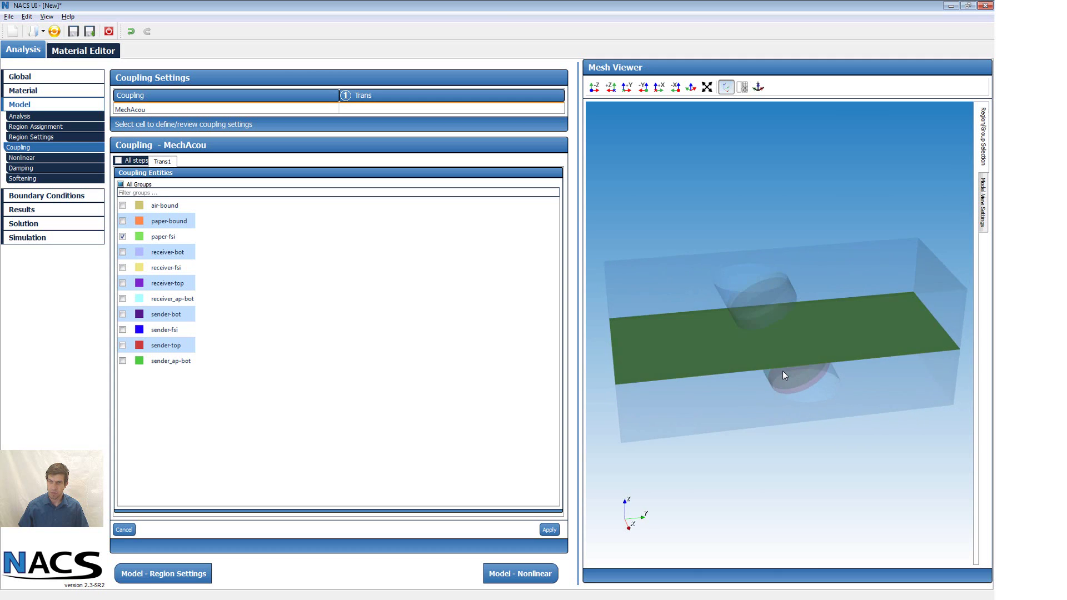
{"action": "left_click_drag", "start_coordinate": [782, 344], "coordinate": [783, 301]}
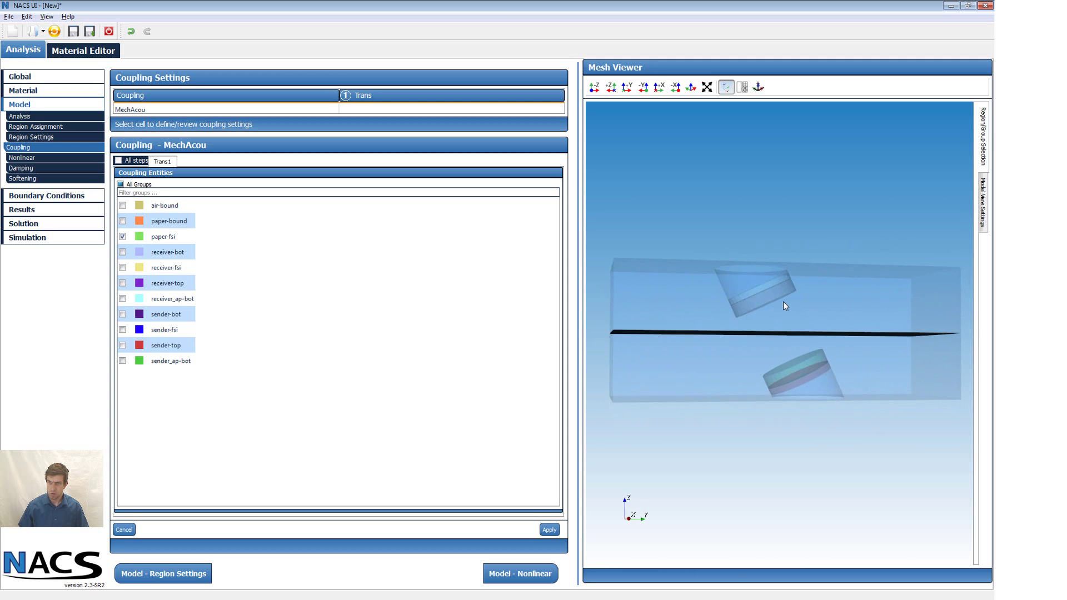
{"action": "scroll", "coordinate": [726, 358], "scroll_direction": "up", "scroll_amount": 10}
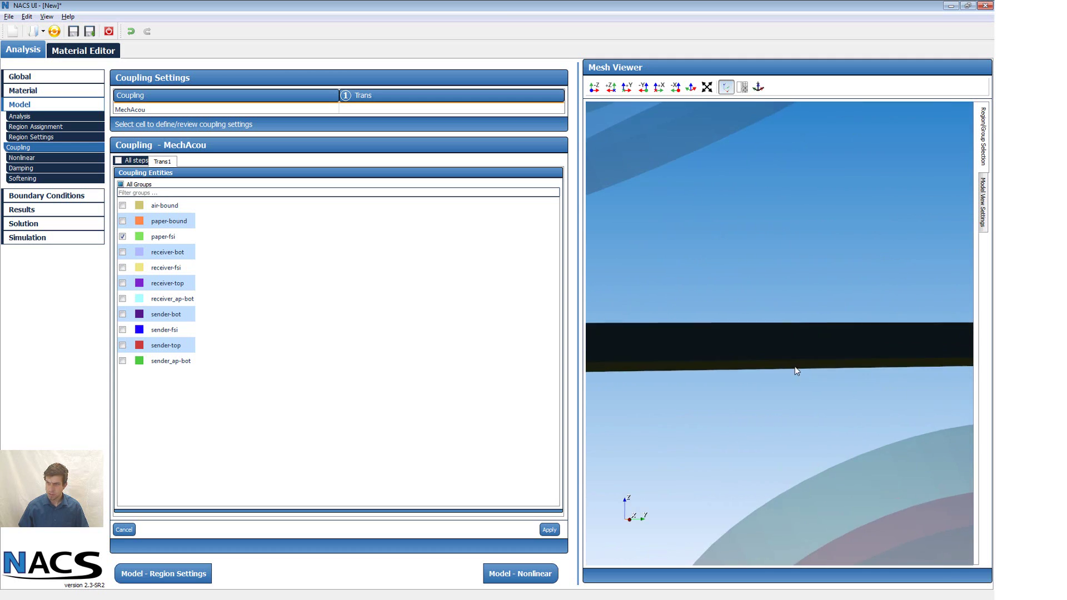
{"action": "left_click_drag", "start_coordinate": [794, 368], "coordinate": [789, 403]}
{"action": "scroll", "coordinate": [798, 370], "scroll_direction": "down", "scroll_amount": 4}
{"action": "scroll", "coordinate": [789, 371], "scroll_direction": "down", "scroll_amount": 4}
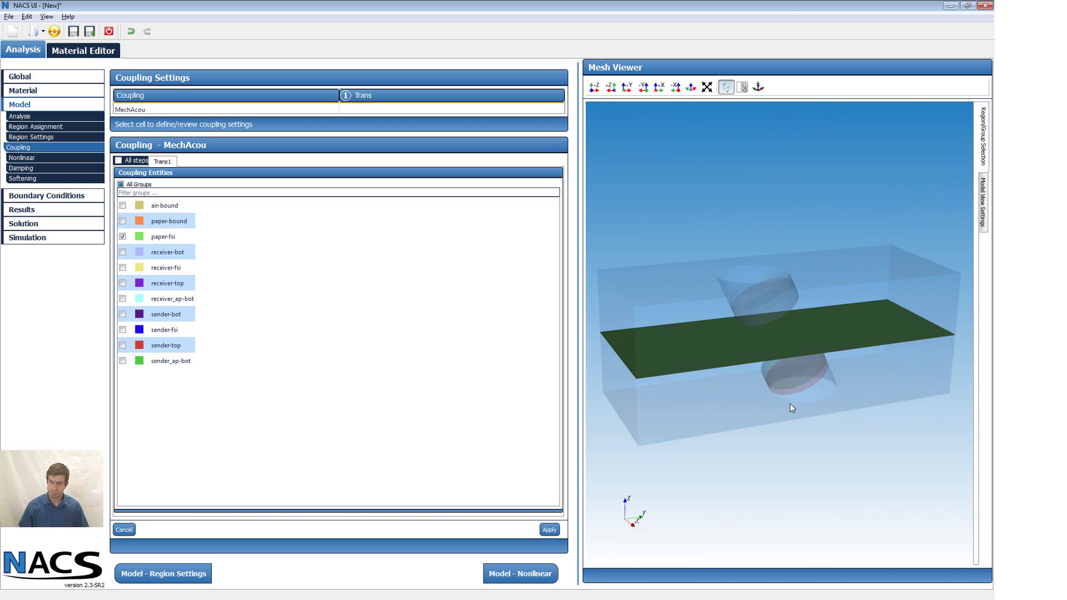
Step: Add receiver-fsi and sender-fsi to the MechAcou coupling entities and apply the coupling
{"action": "left_click", "coordinate": [123, 267]}
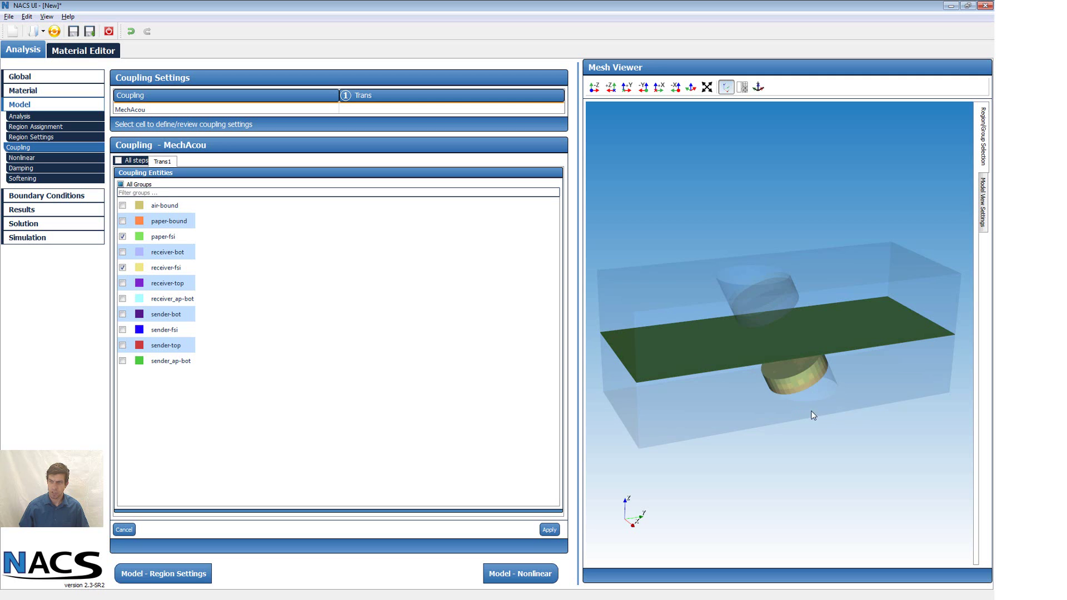
{"action": "left_click_drag", "start_coordinate": [812, 411], "coordinate": [788, 380]}
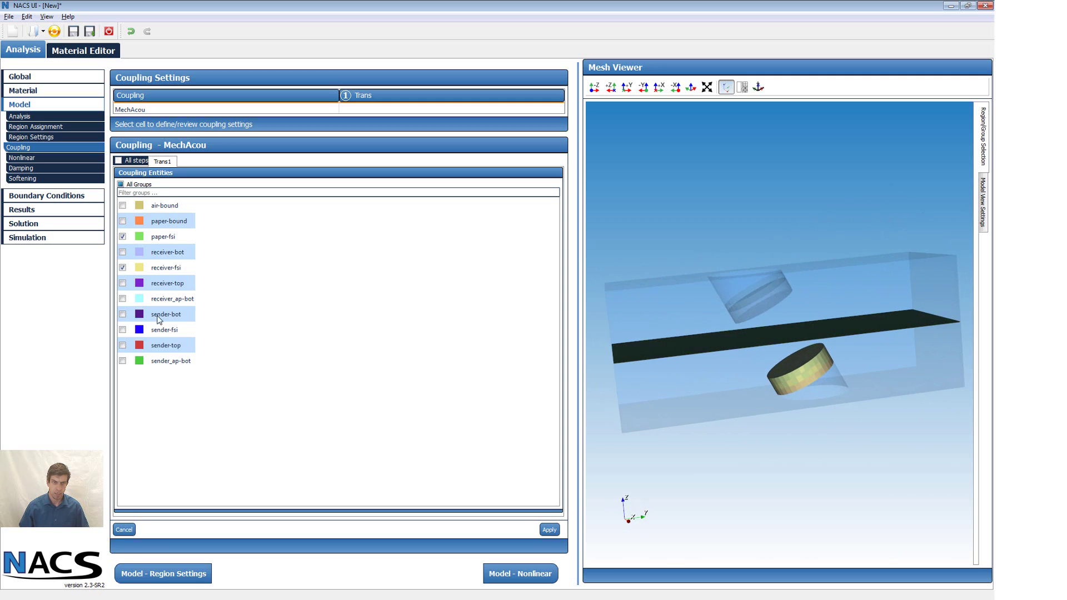
{"action": "left_click", "coordinate": [123, 330]}
{"action": "left_click_drag", "start_coordinate": [762, 338], "coordinate": [748, 355]}
{"action": "left_click", "coordinate": [549, 530]}
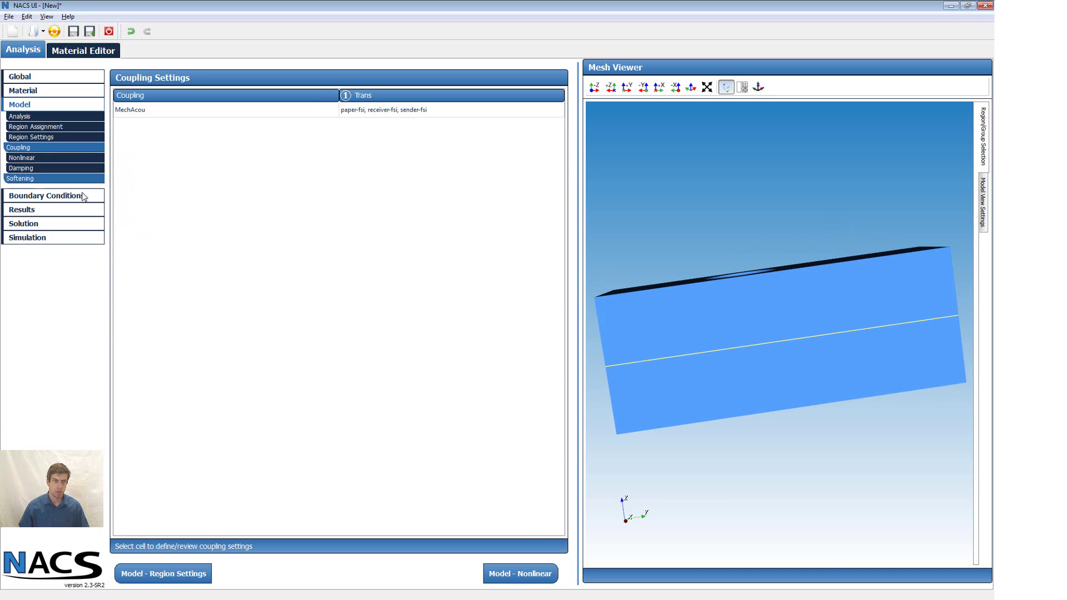
Step: Create a Rayleigh damping definition for the Mech physic and assign it to the receiver_ap and sender_ap regions
{"action": "left_click", "coordinate": [35, 168]}
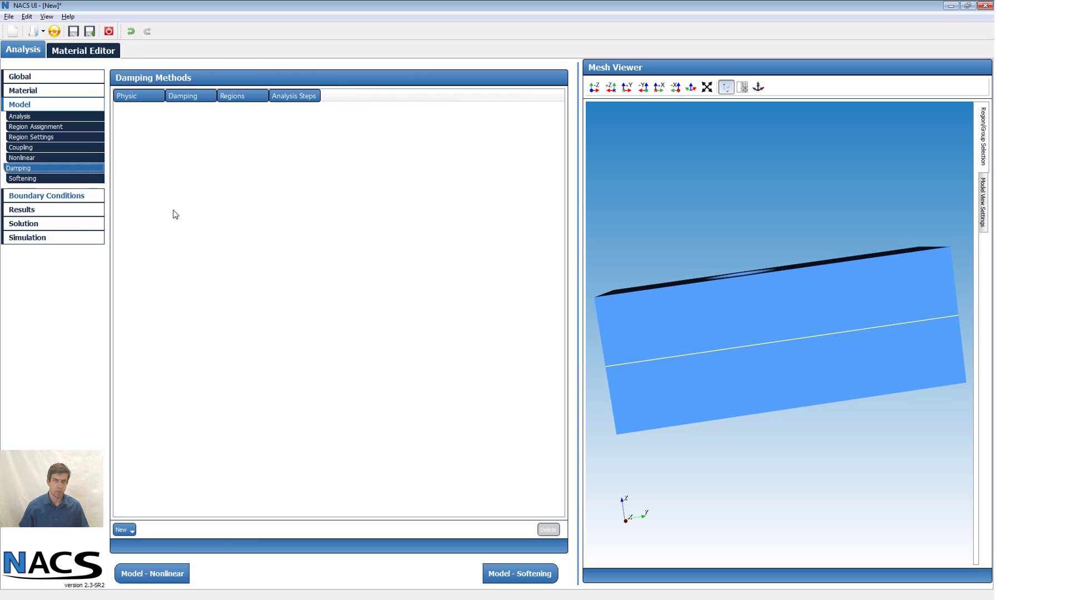
{"action": "left_click", "coordinate": [126, 530]}
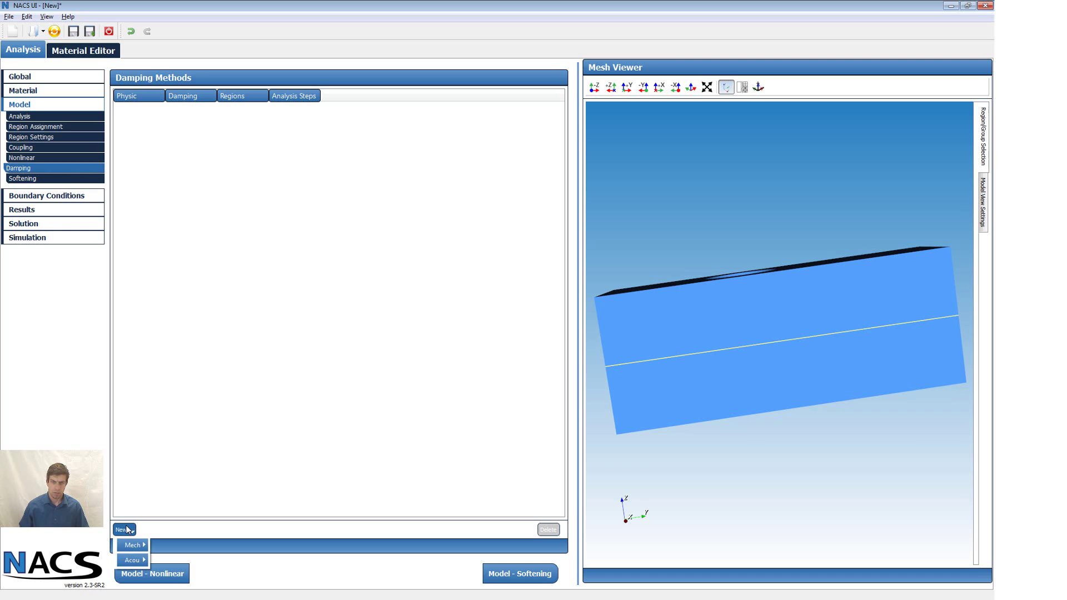
{"action": "mouse_move", "coordinate": [133, 545]}
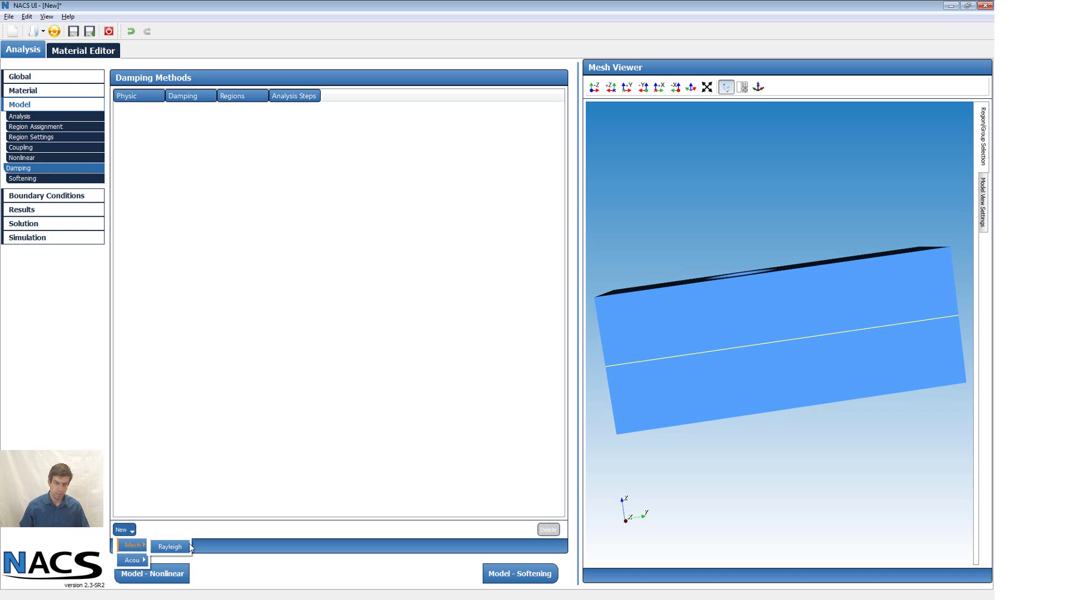
{"action": "left_click", "coordinate": [177, 547]}
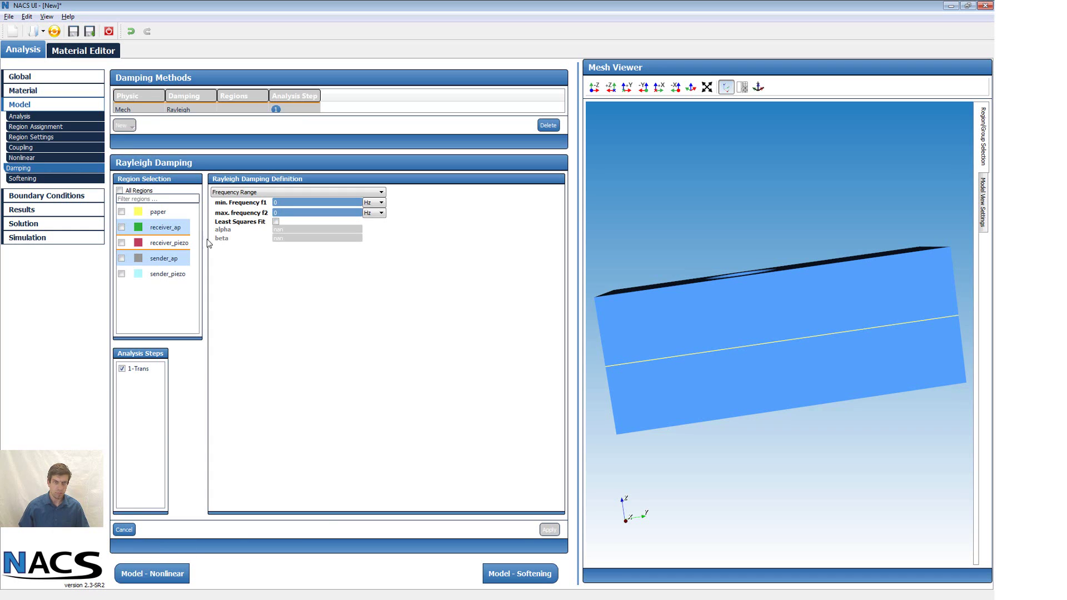
{"action": "left_click", "coordinate": [121, 227]}
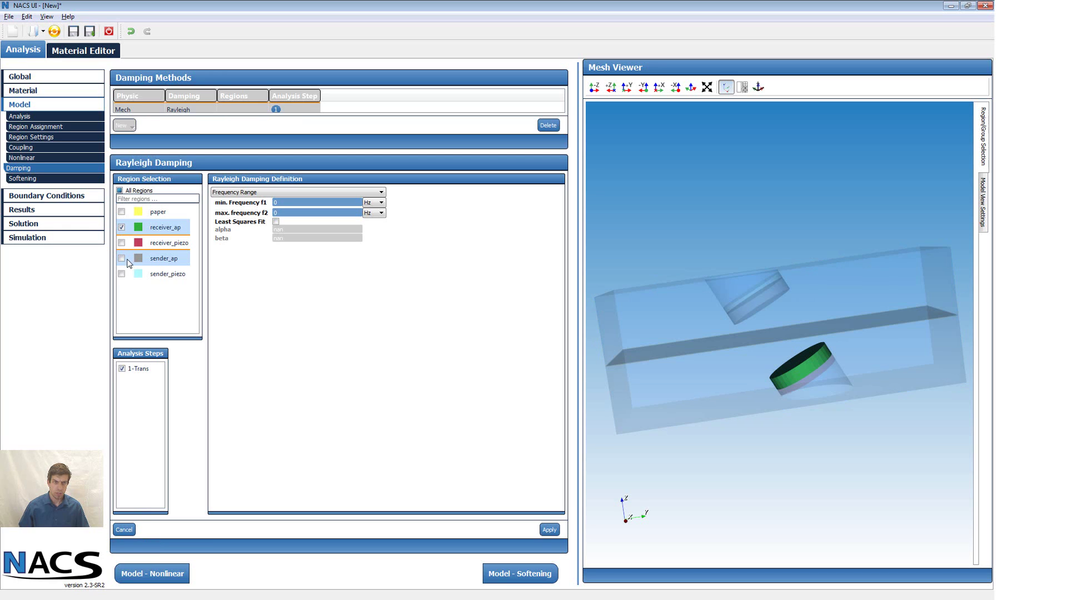
{"action": "left_click", "coordinate": [122, 258]}
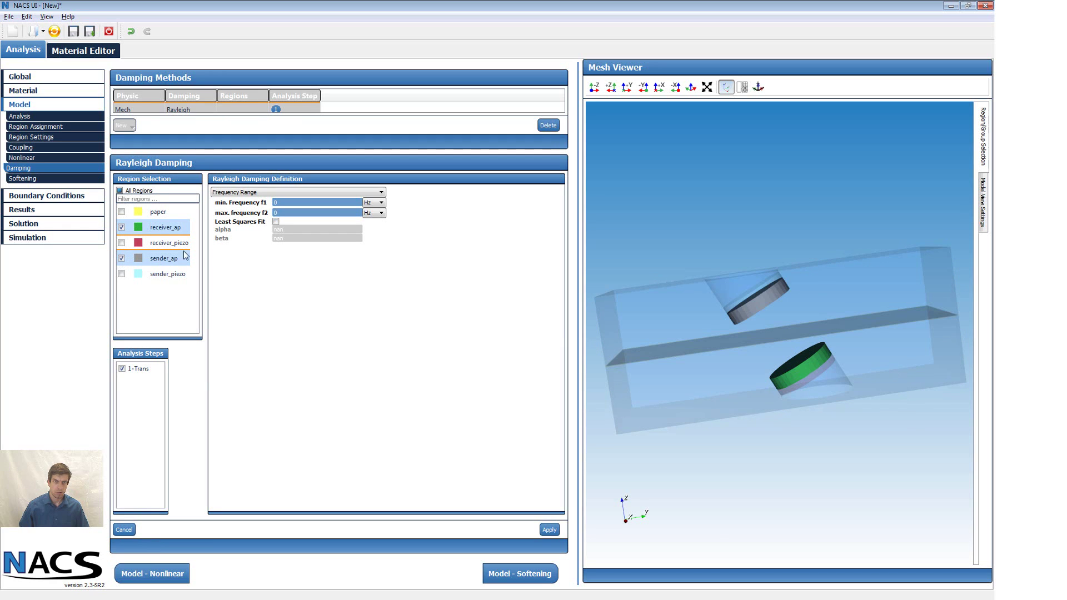
Step: Set the Rayleigh damping frequency range to 10e3–30e3 Hz with Least Squares Fit enabled and apply it
{"action": "left_click", "coordinate": [289, 205]}
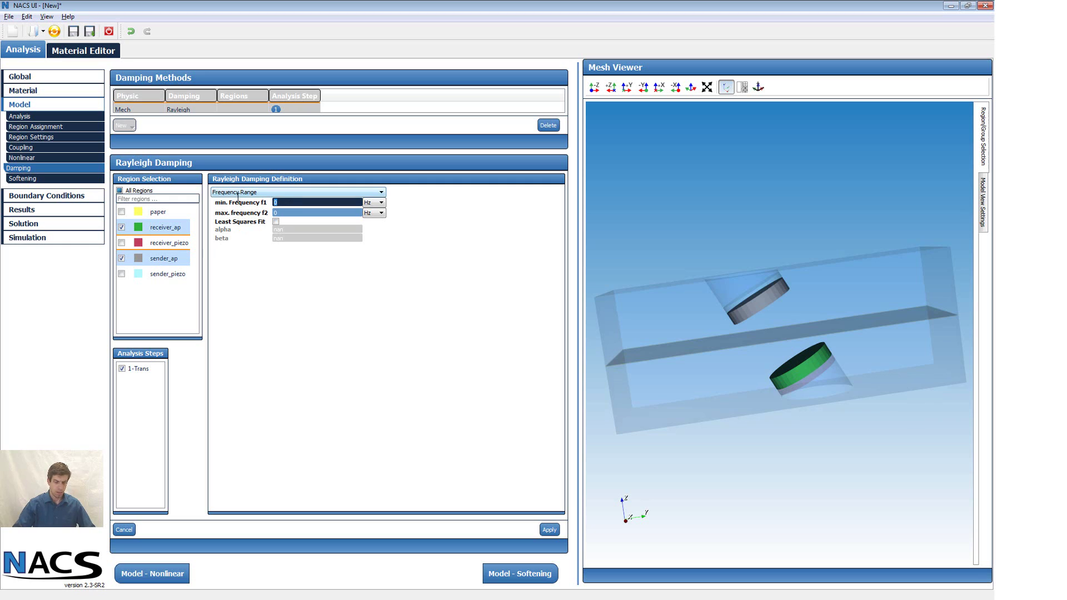
{"action": "type", "text": "10e3"}
{"action": "key", "text": "Tab"}
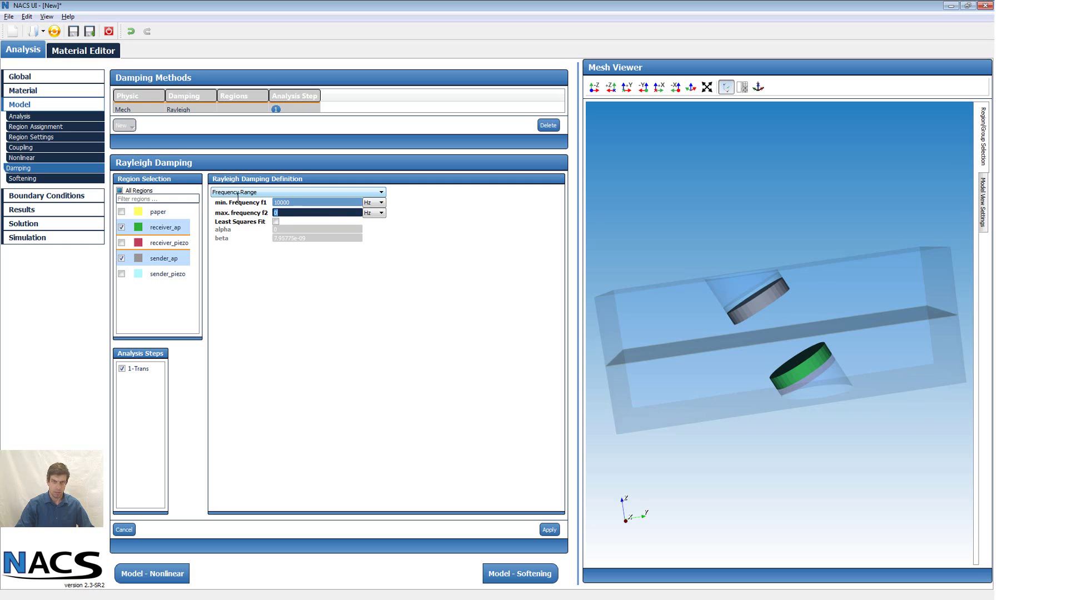
{"action": "type", "text": "30e3"}
{"action": "key", "text": "Return"}
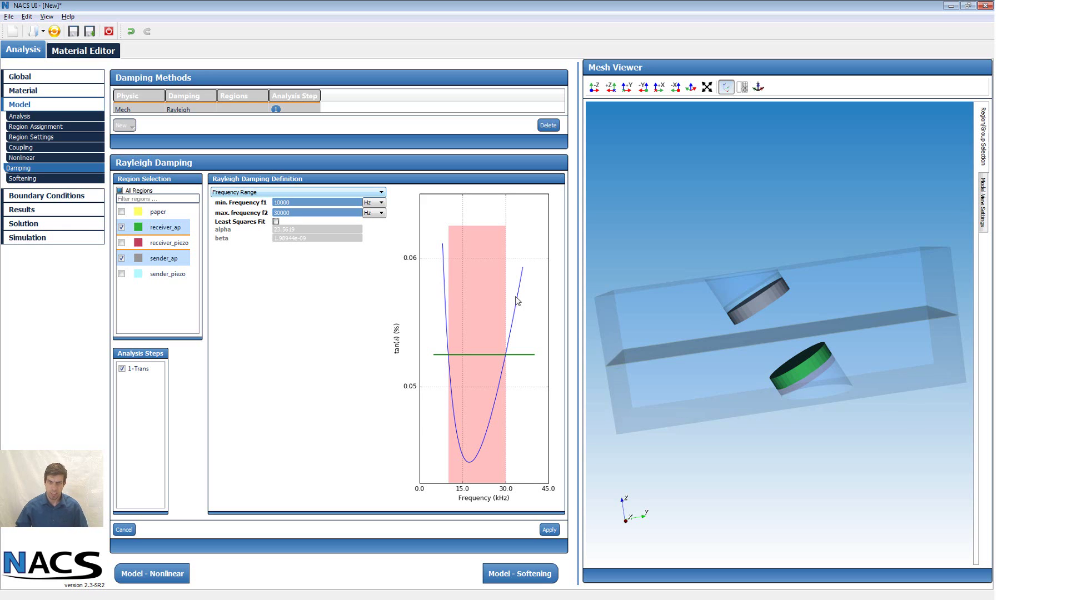
{"action": "left_click", "coordinate": [276, 222]}
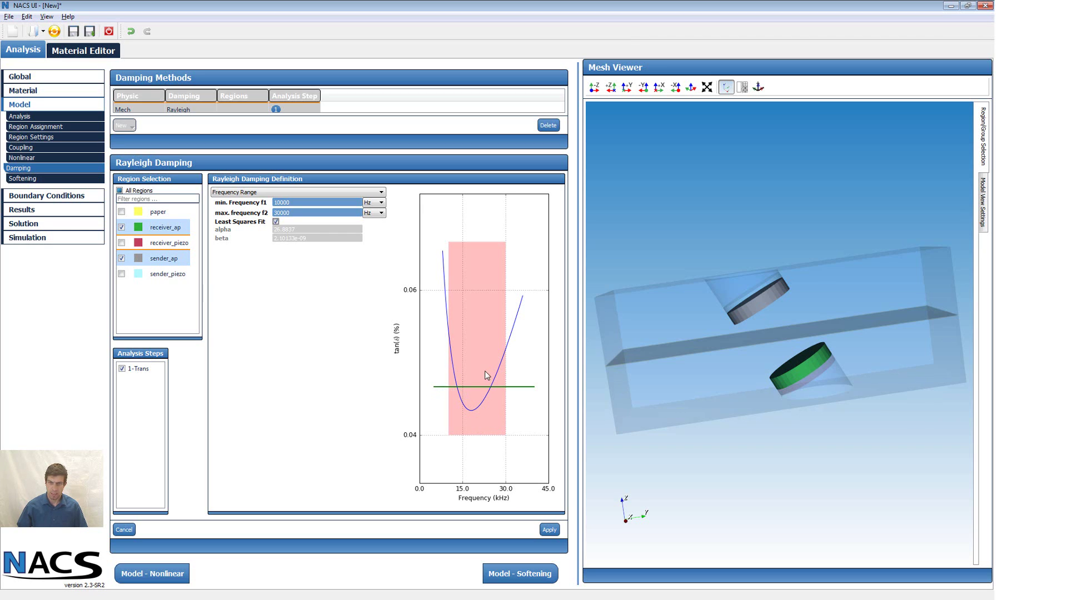
{"action": "left_click", "coordinate": [177, 264]}
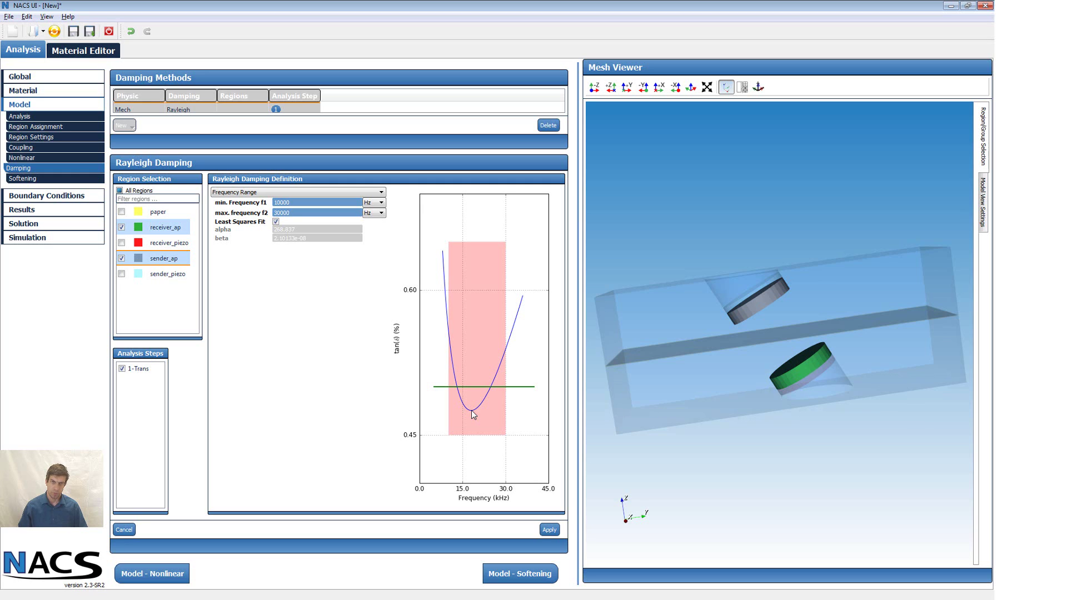
{"action": "left_click", "coordinate": [550, 530]}
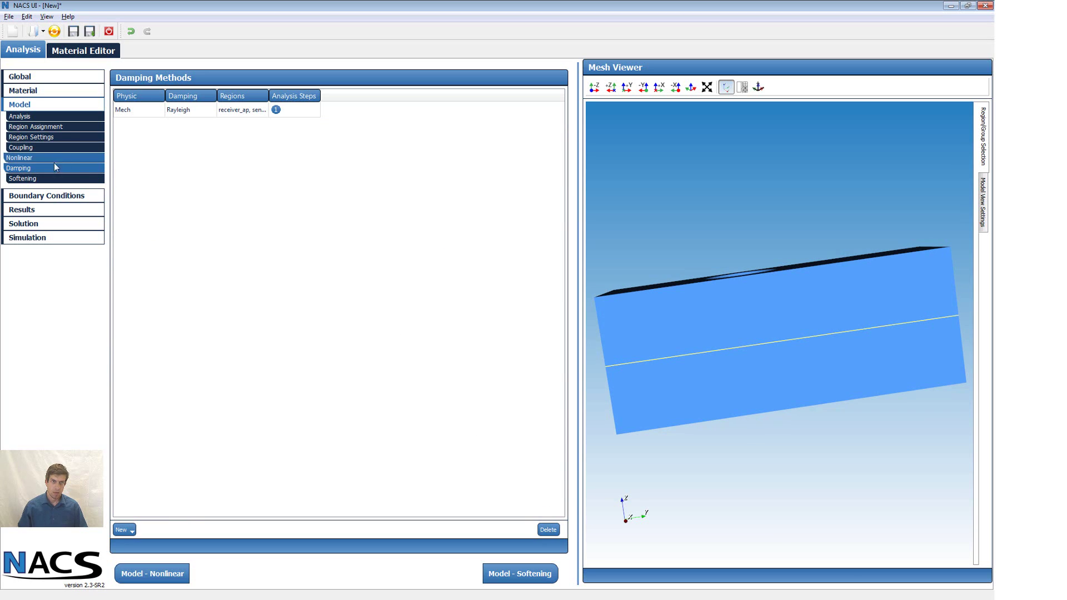
Step: Add incompatible modes (IcModes) softening to the Mech physic for all regions and apply it
{"action": "left_click", "coordinate": [46, 179]}
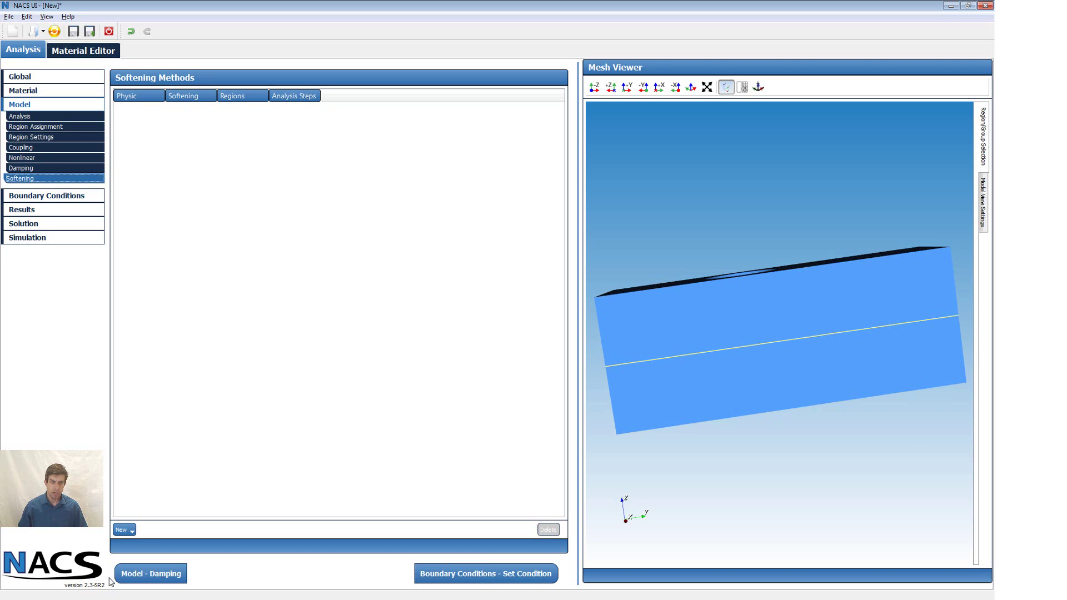
{"action": "left_click", "coordinate": [123, 531]}
{"action": "mouse_move", "coordinate": [133, 547]}
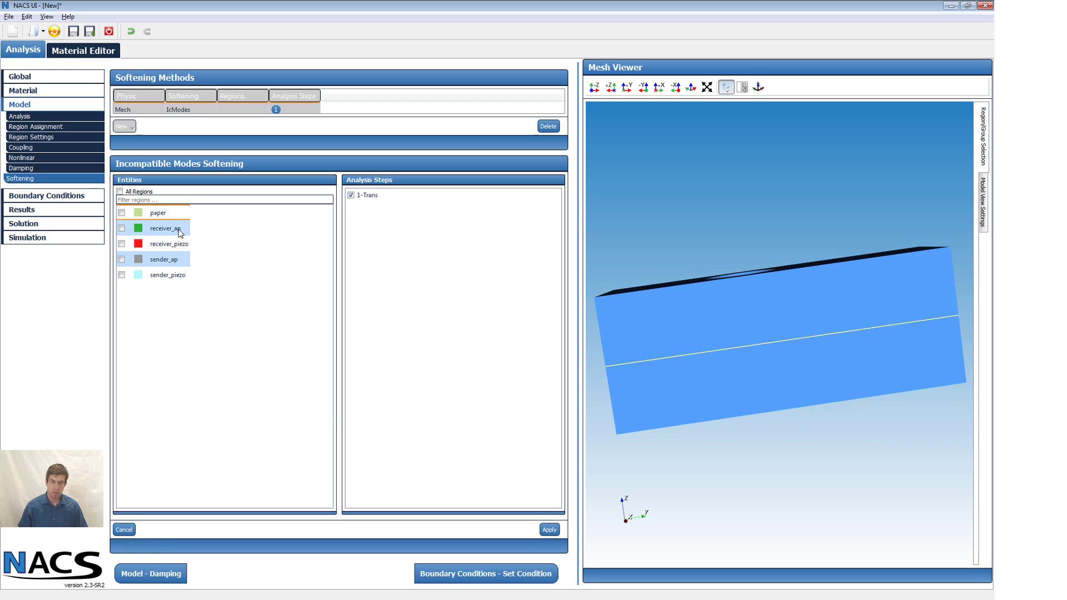
{"action": "left_click", "coordinate": [120, 192]}
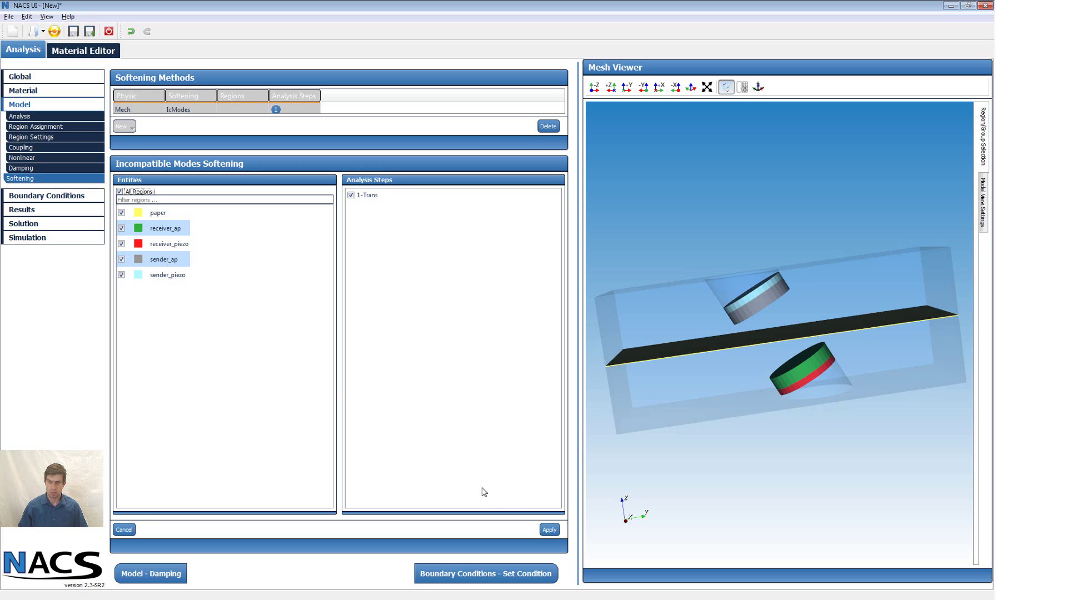
{"action": "left_click", "coordinate": [549, 530]}
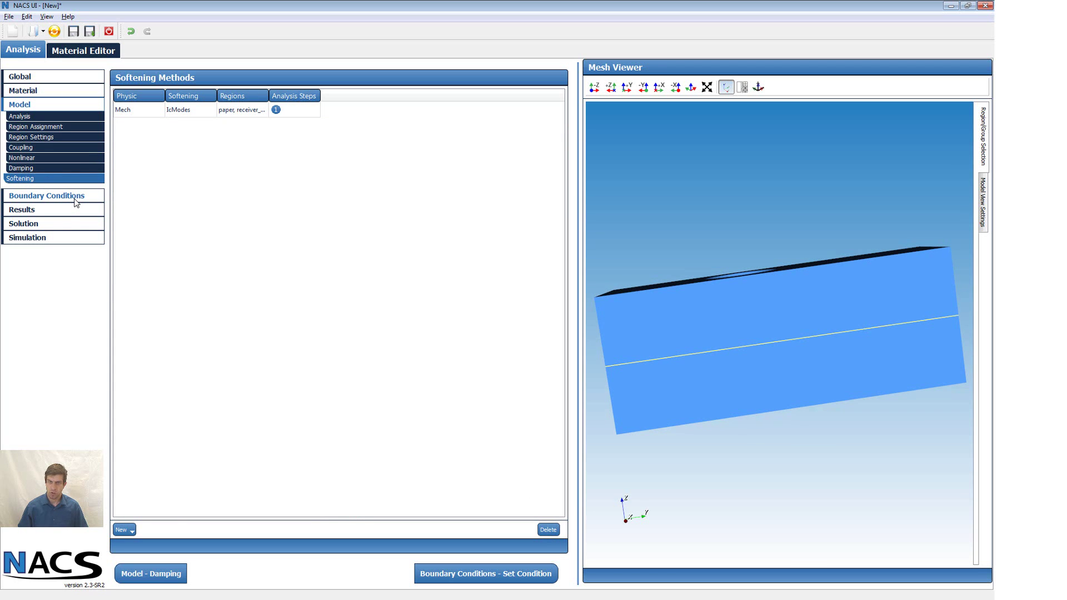
Step: Add a Mech absorbing boundary condition on the paper-bound group, checking its edges on the paper, and apply it
{"action": "left_click_drag", "start_coordinate": [776, 389], "coordinate": [757, 269]}
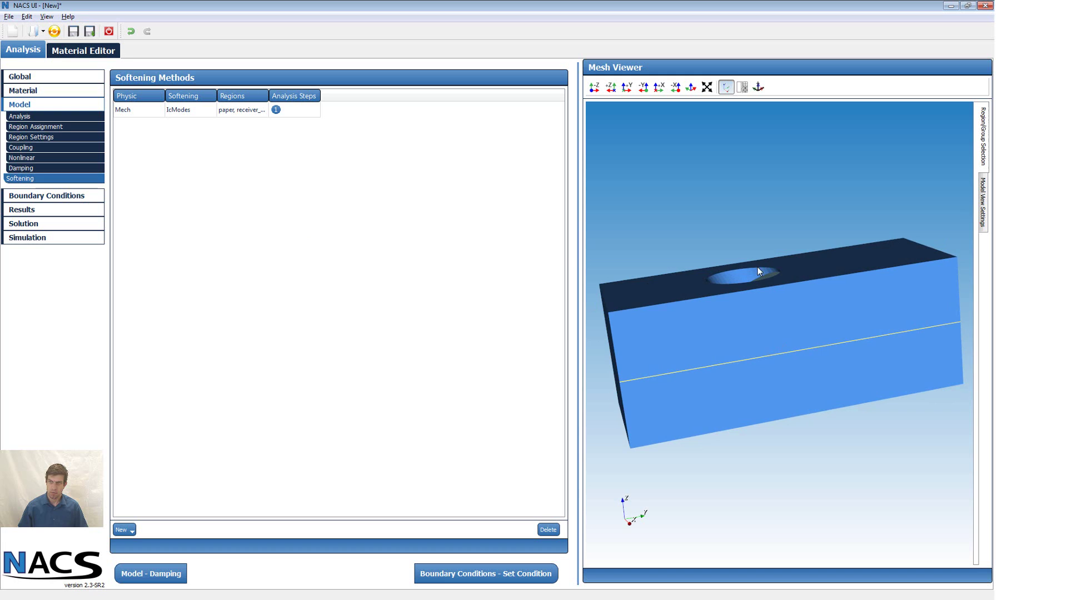
{"action": "left_click", "coordinate": [65, 199]}
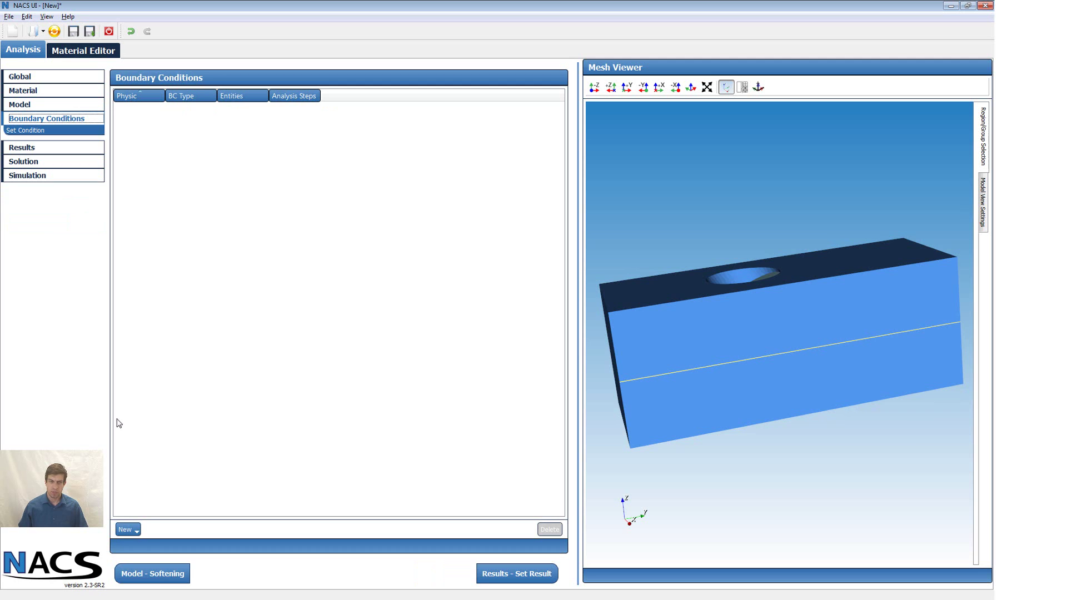
{"action": "left_click", "coordinate": [133, 530]}
{"action": "mouse_move", "coordinate": [140, 549]}
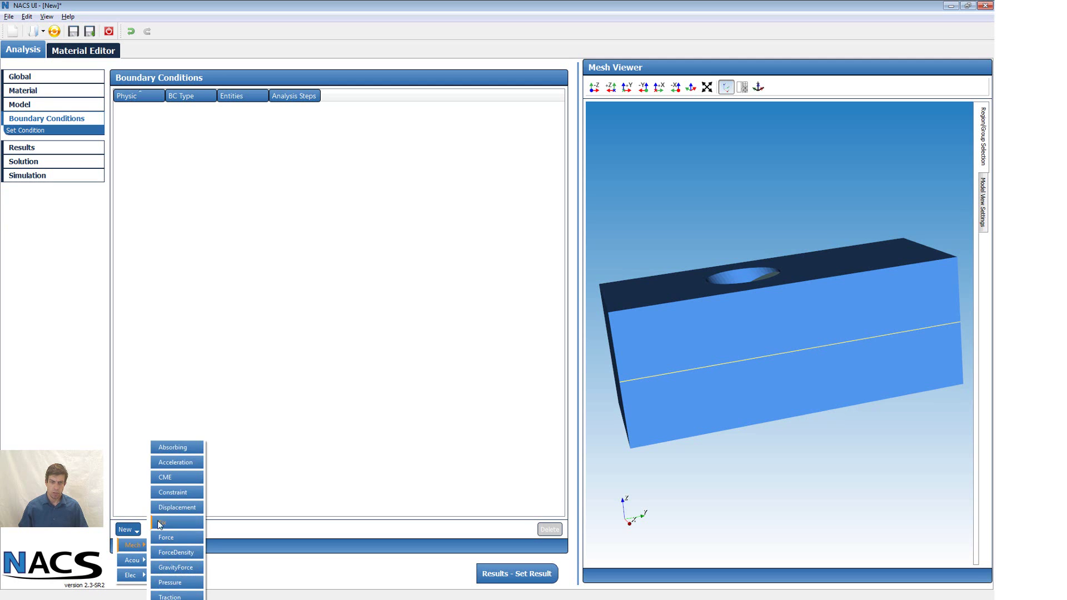
{"action": "left_click", "coordinate": [176, 447]}
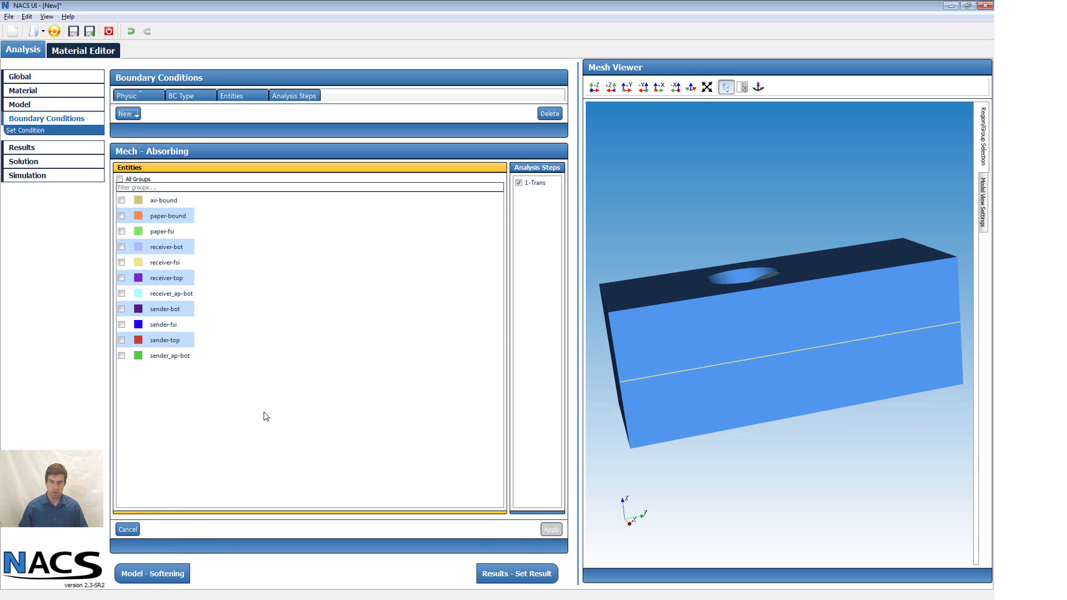
{"action": "left_click", "coordinate": [122, 216]}
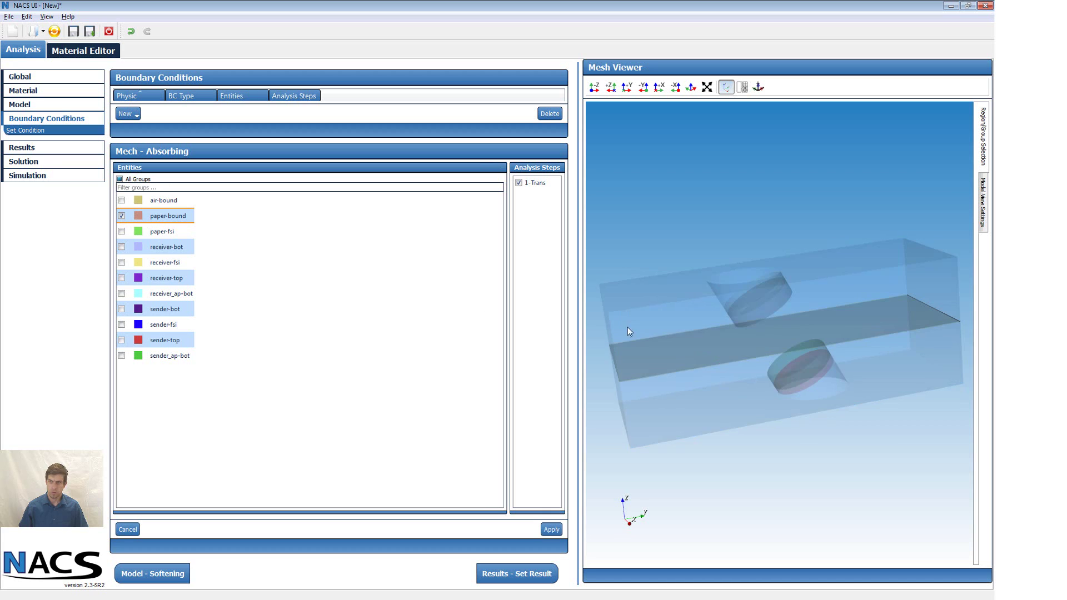
{"action": "left_click_drag", "start_coordinate": [628, 327], "coordinate": [708, 416]}
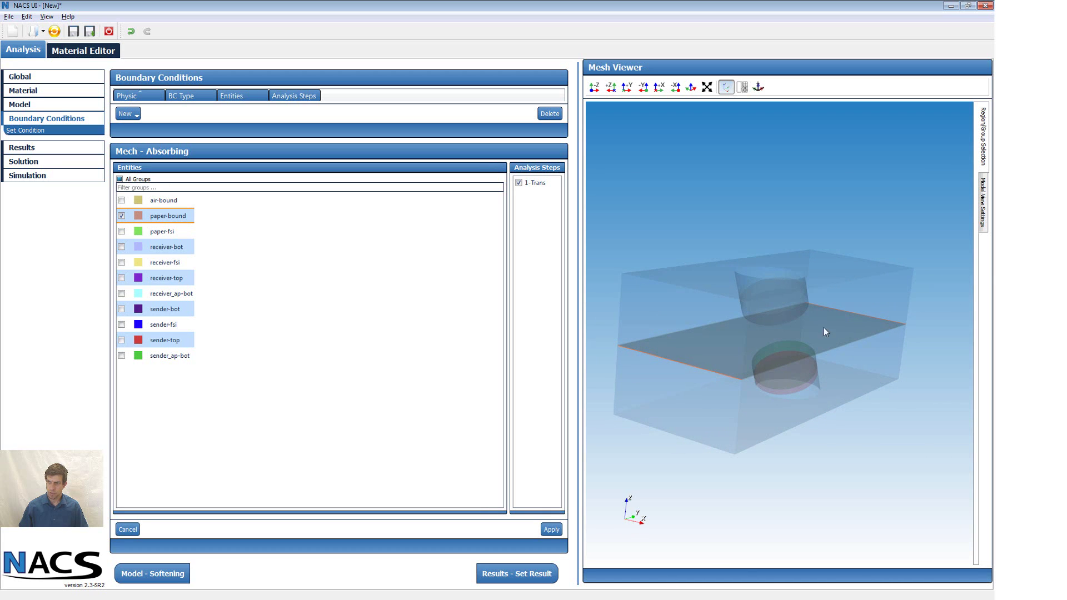
{"action": "left_click", "coordinate": [552, 530]}
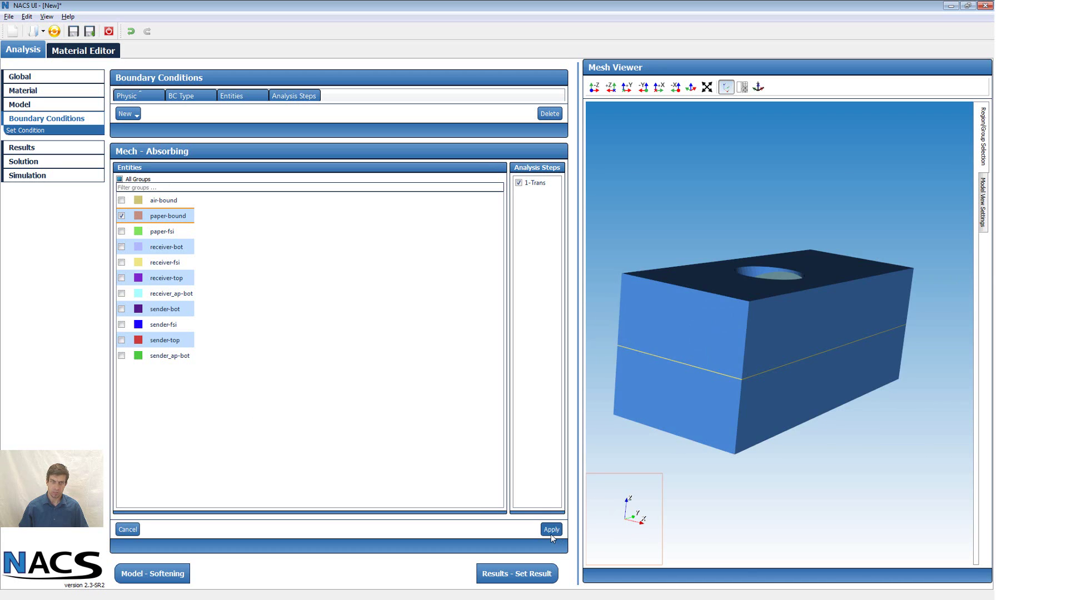
Step: Add an Acou absorbing boundary condition on the air-bound group and apply it
{"action": "left_click", "coordinate": [125, 529]}
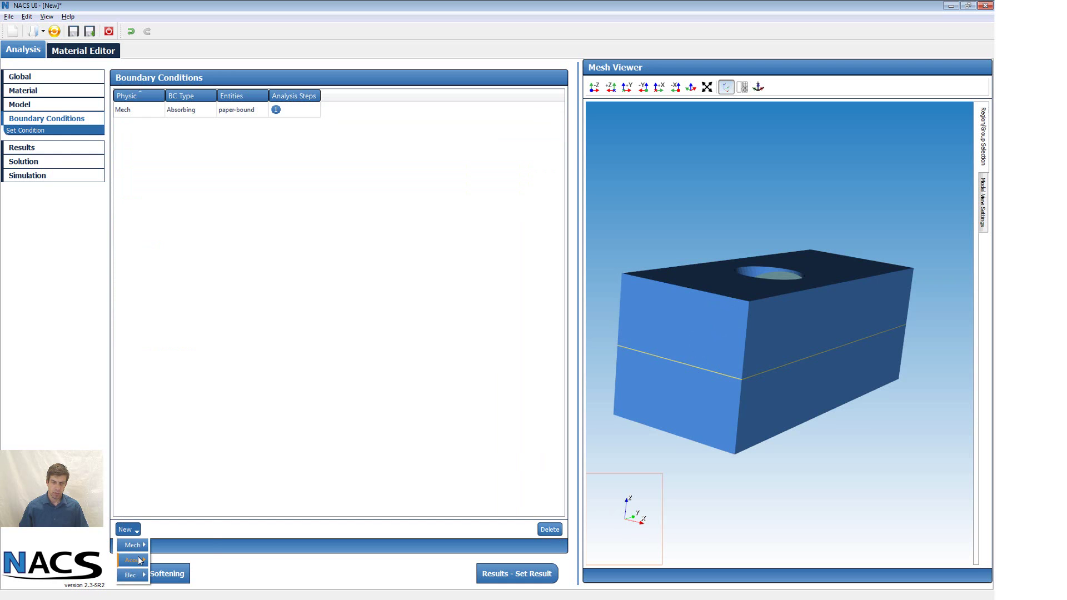
{"action": "mouse_move", "coordinate": [140, 561]}
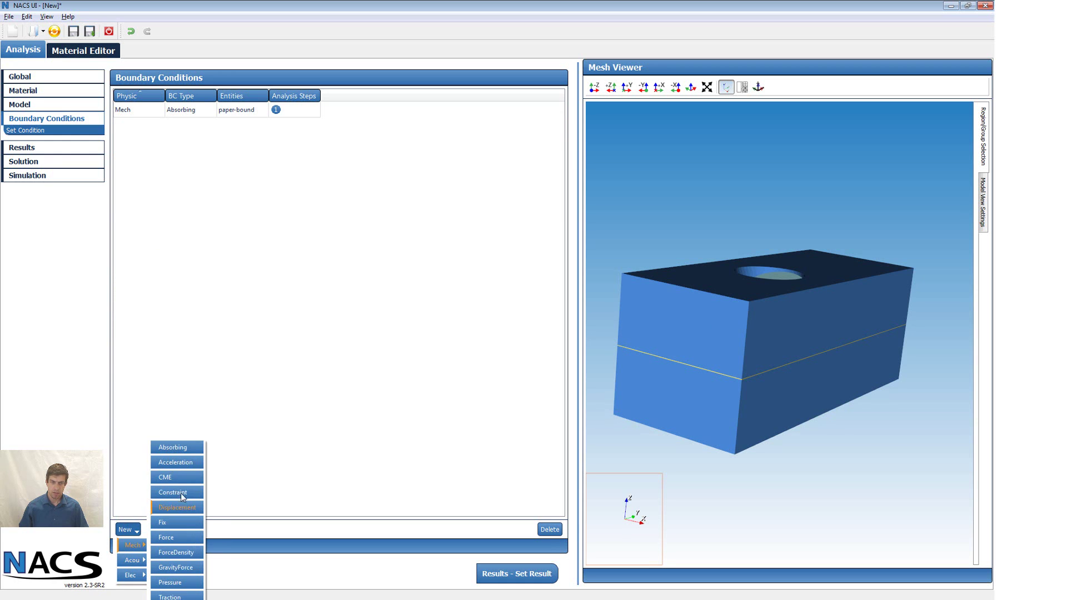
{"action": "left_click", "coordinate": [184, 495]}
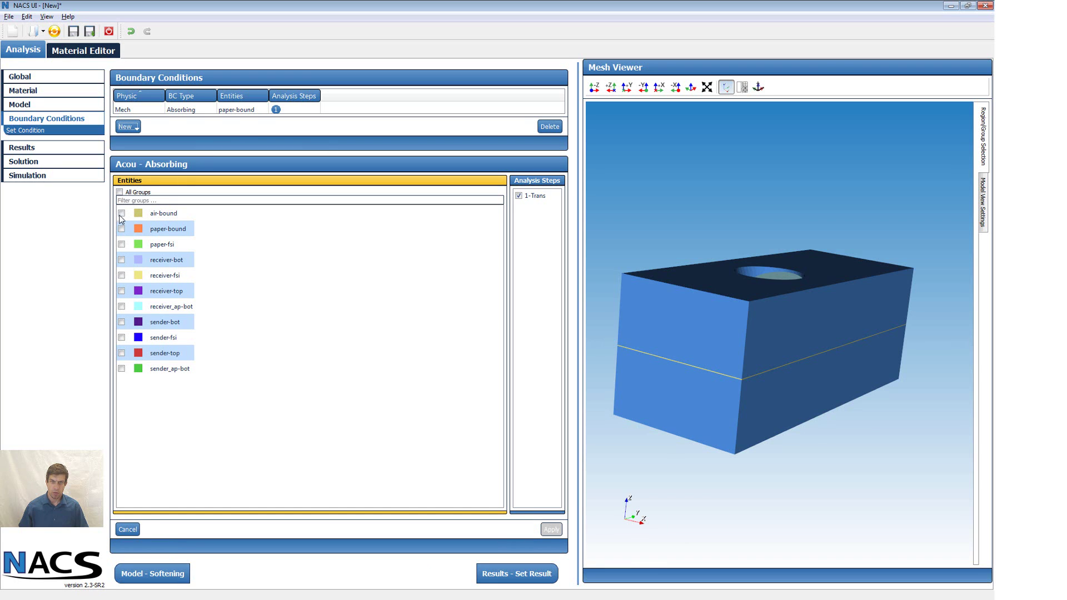
{"action": "left_click", "coordinate": [121, 214]}
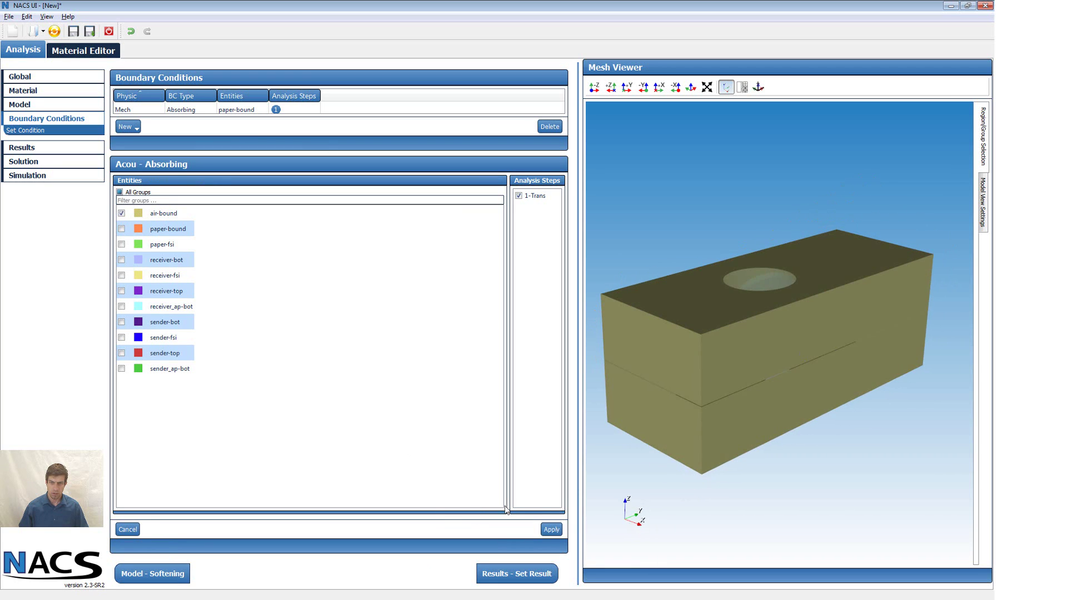
{"action": "left_click", "coordinate": [552, 530]}
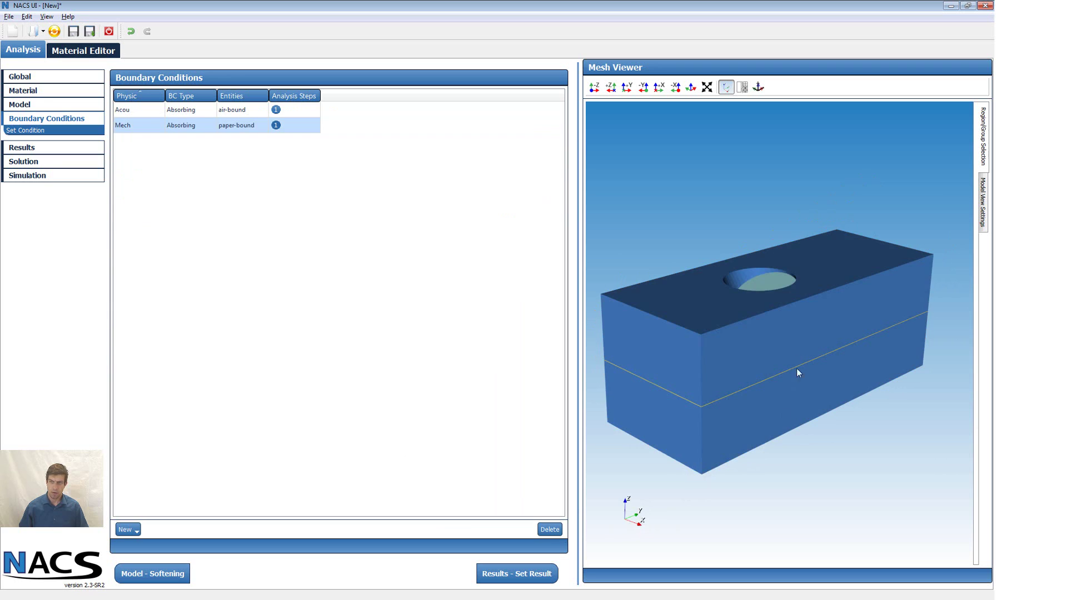
Step: Add an Elec ground boundary condition on the receiver-bot and sender-bot groups and apply it
{"action": "left_click", "coordinate": [137, 530]}
{"action": "mouse_move", "coordinate": [134, 578]}
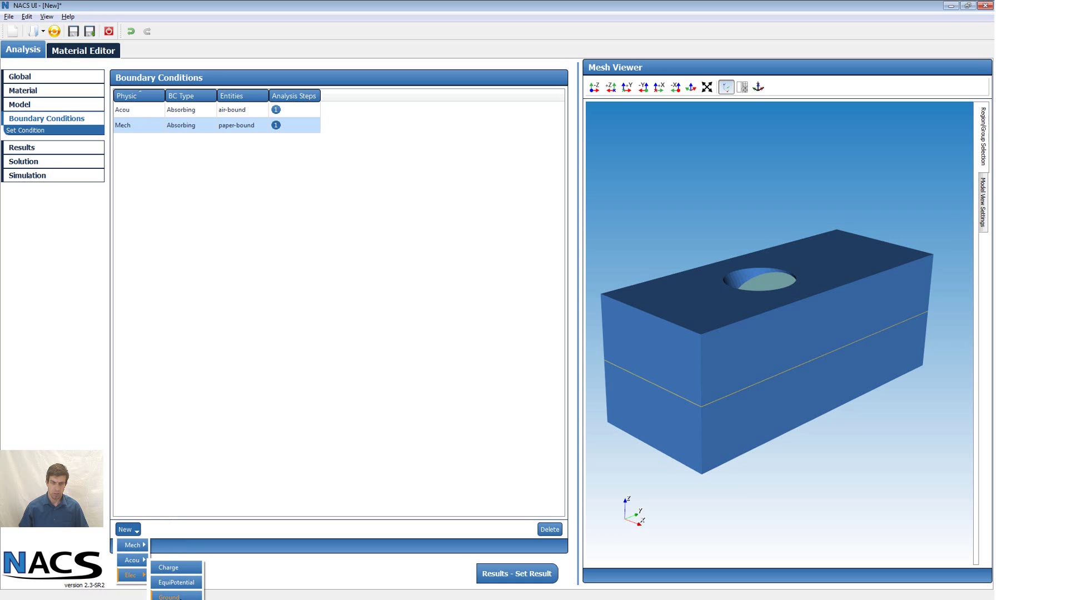
{"action": "left_click", "coordinate": [179, 596]}
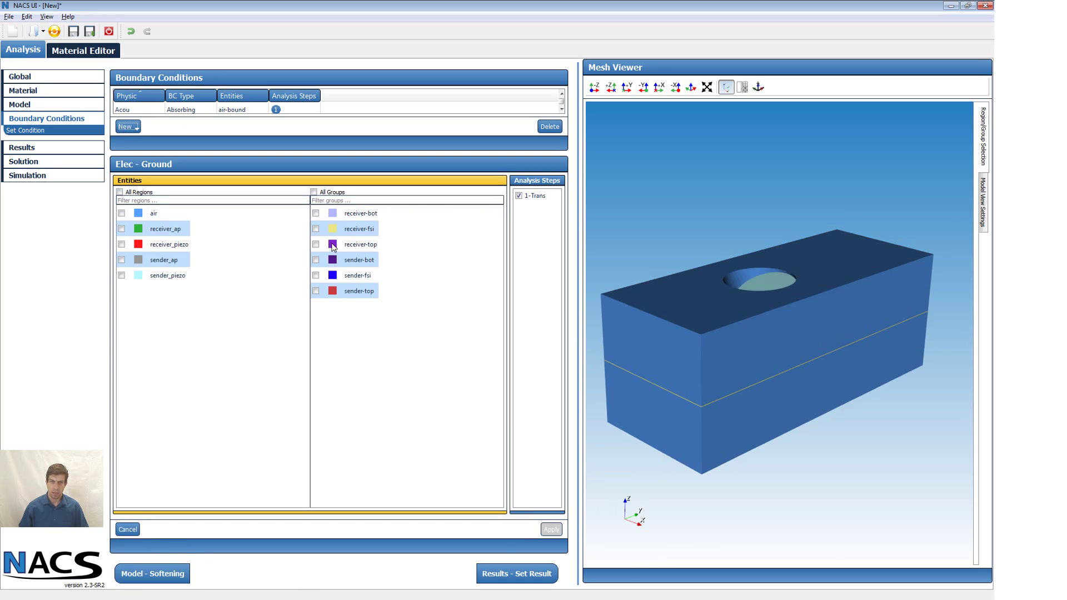
{"action": "left_click", "coordinate": [316, 214]}
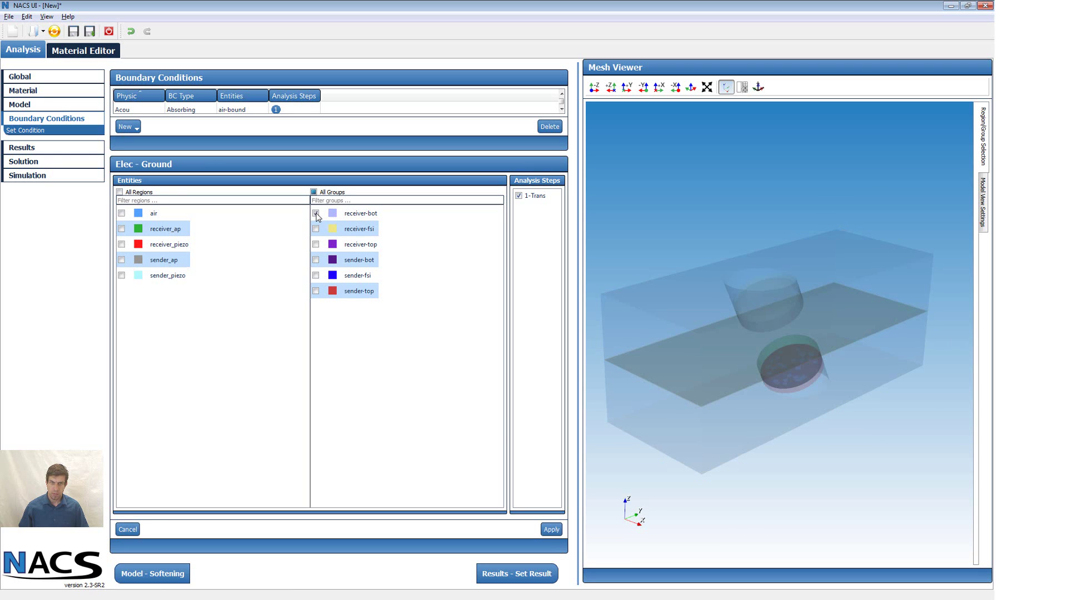
{"action": "left_click", "coordinate": [316, 260]}
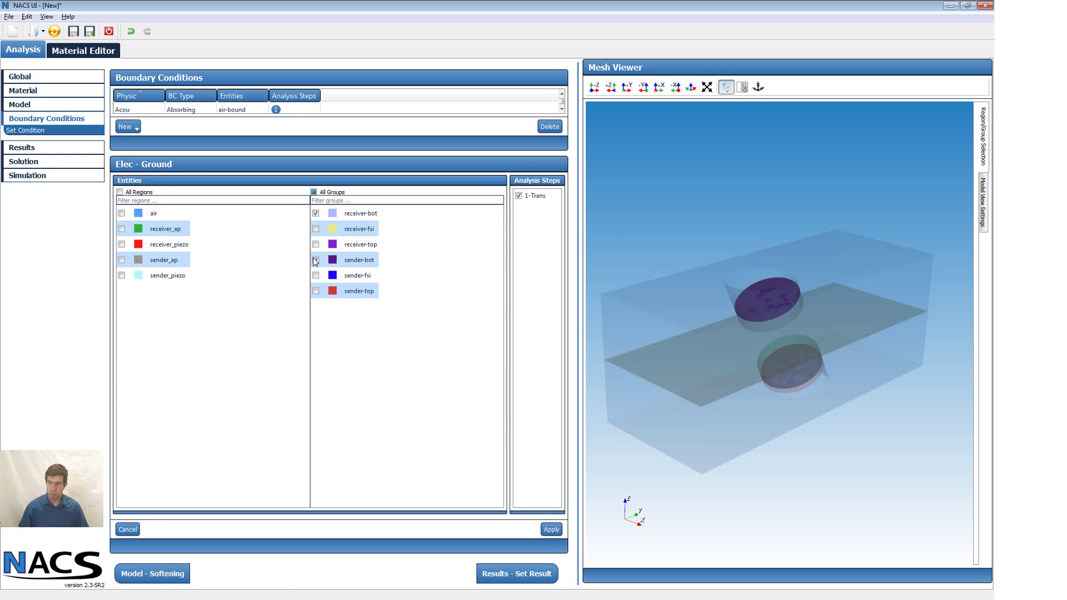
{"action": "left_click", "coordinate": [551, 529]}
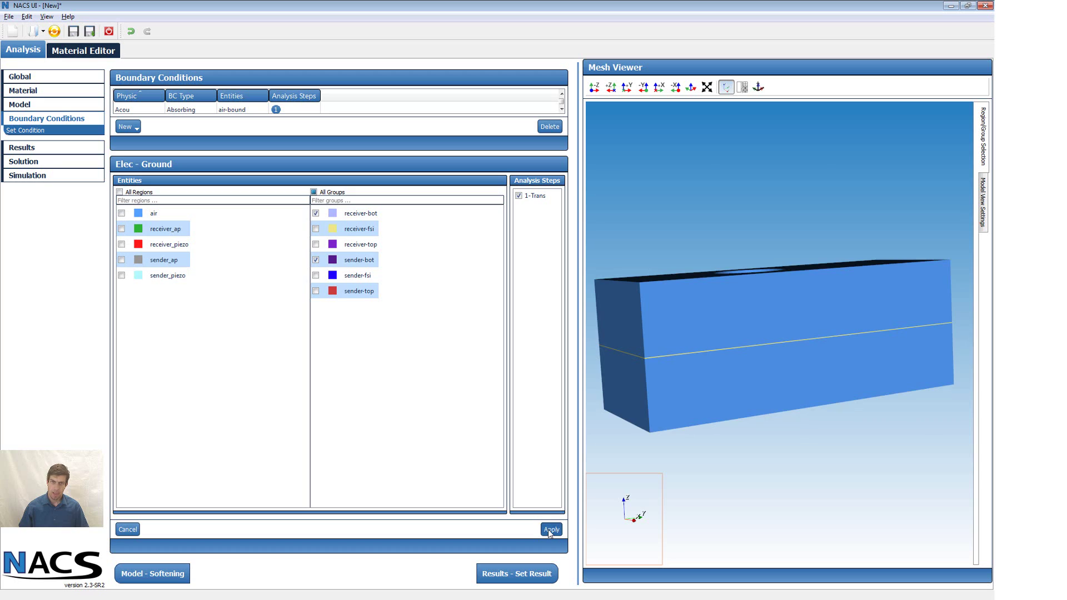
Step: Create an Elec potential boundary condition on the sender-top group
{"action": "left_click", "coordinate": [127, 529]}
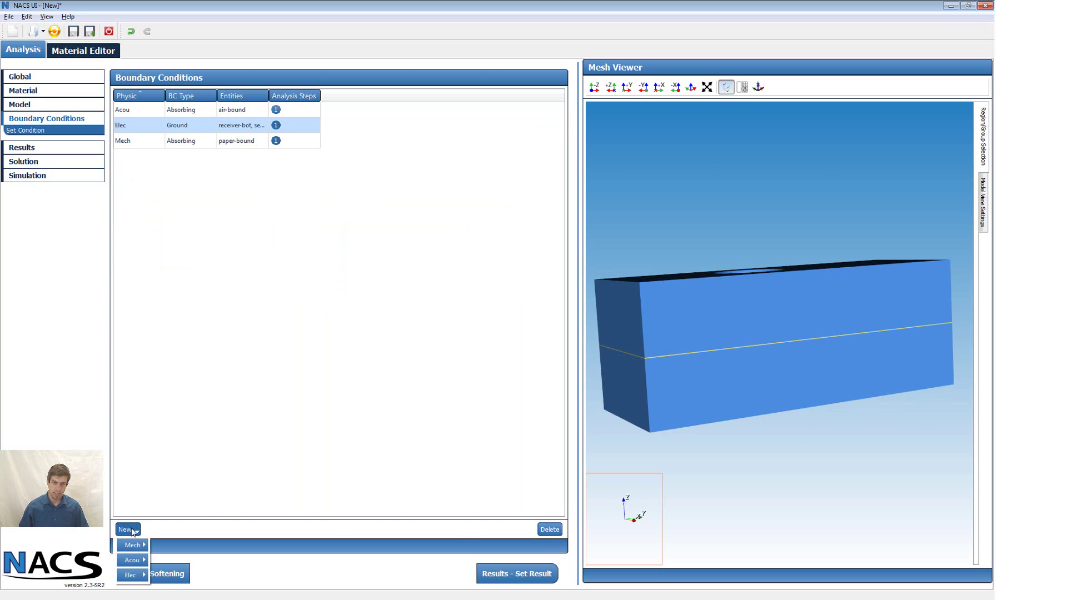
{"action": "mouse_move", "coordinate": [133, 578]}
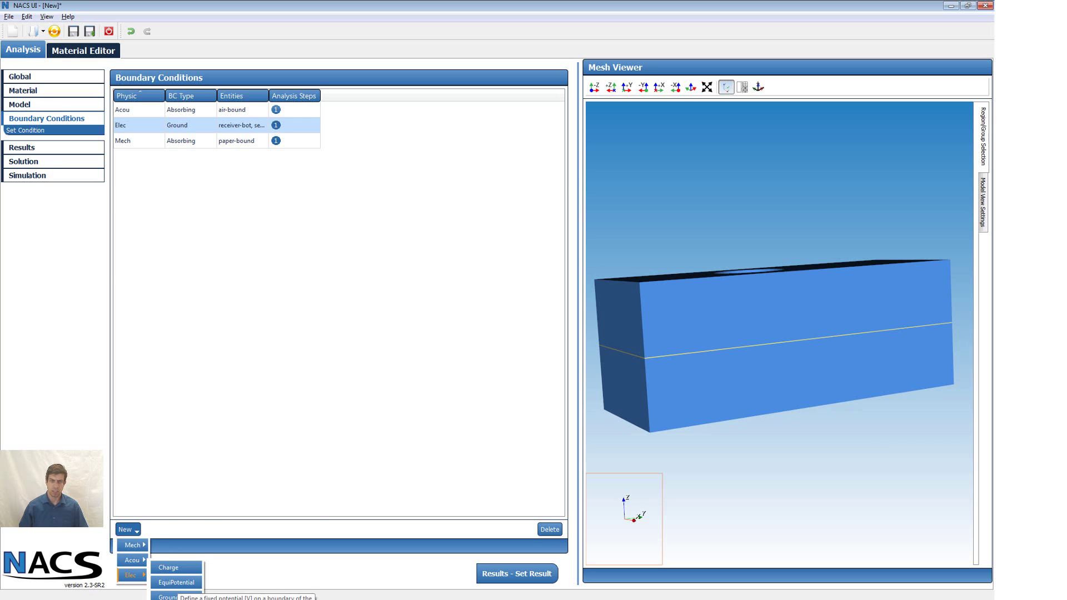
{"action": "left_click", "coordinate": [166, 597]}
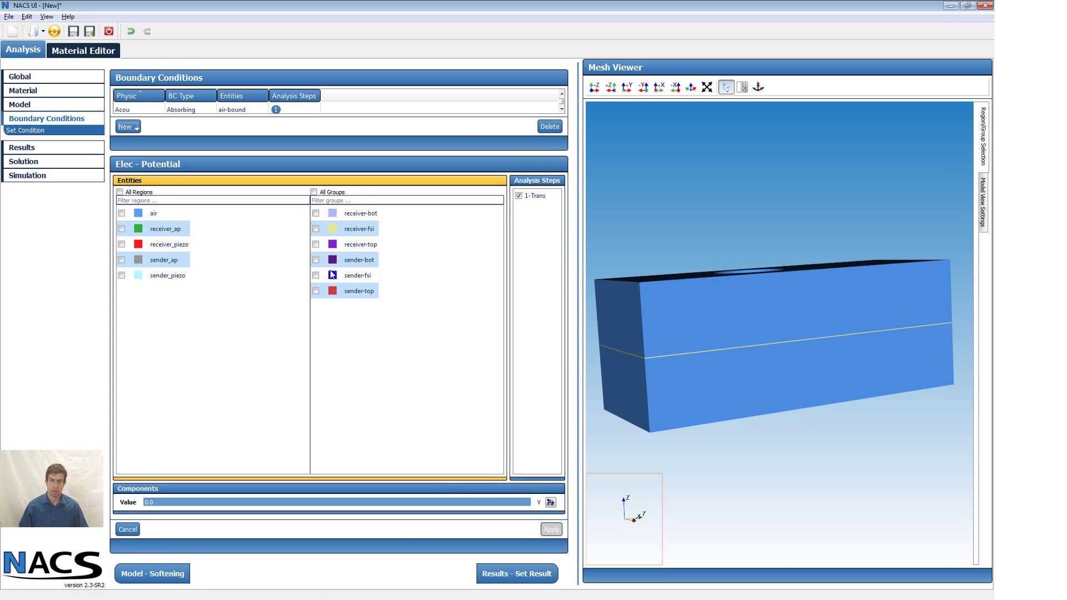
{"action": "left_click", "coordinate": [315, 291]}
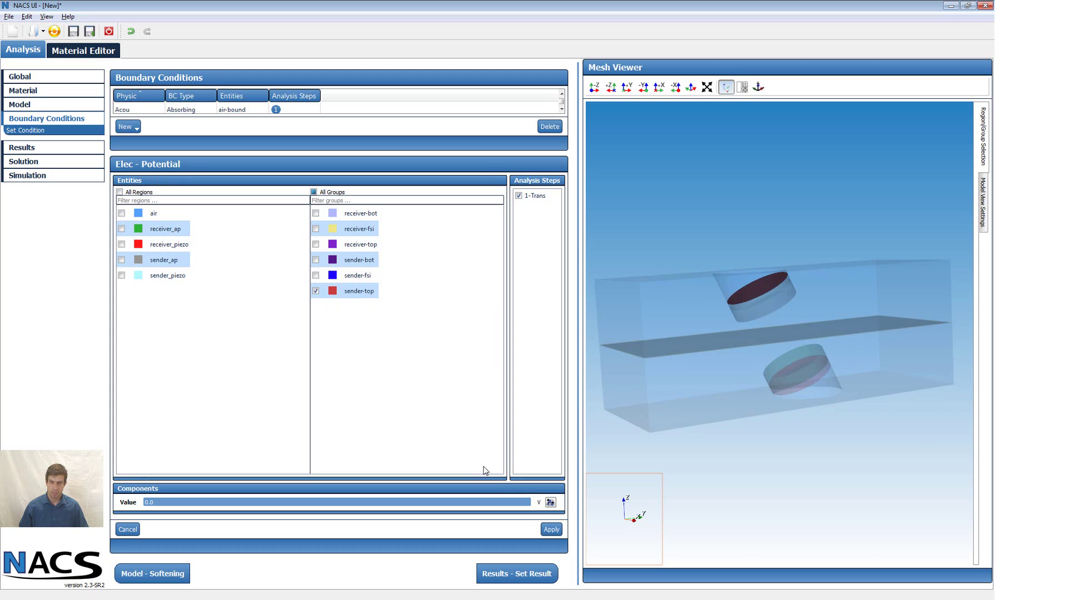
Step: Open the signal editor for the potential value and begin its expression with 3.0* followed by a Sine Burst function
{"action": "left_click", "coordinate": [550, 503]}
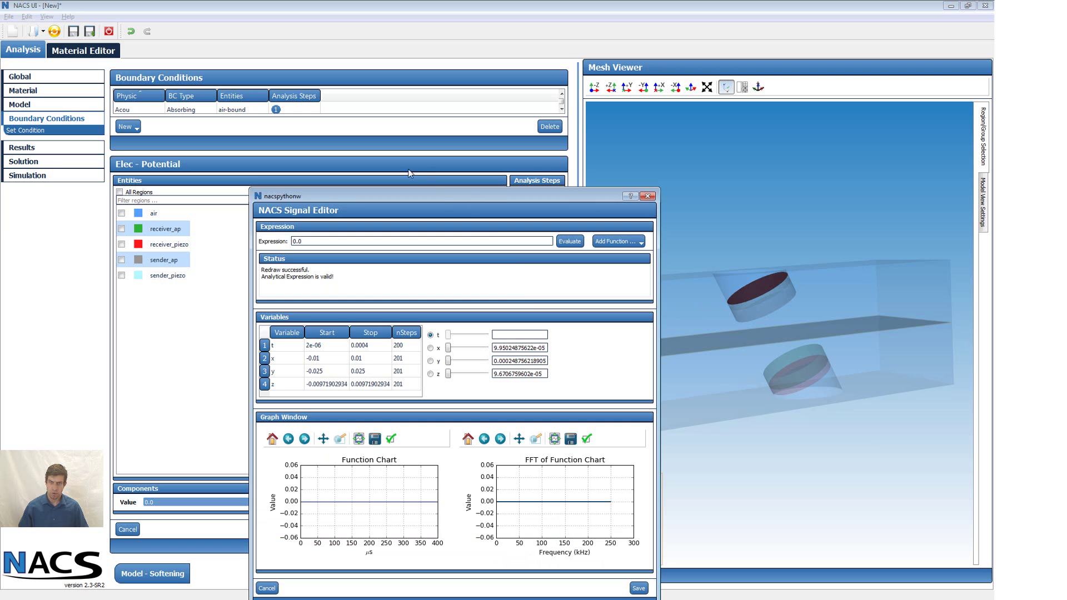
{"action": "left_click_drag", "start_coordinate": [439, 197], "coordinate": [364, 74]}
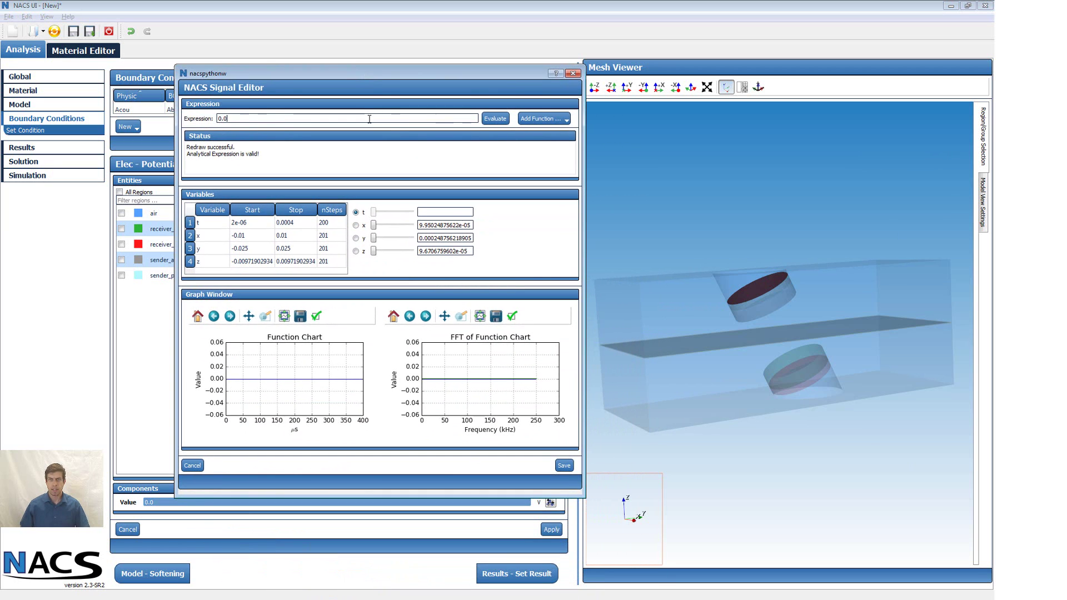
{"action": "double_click", "coordinate": [281, 120]}
{"action": "type", "text": "3.0*"}
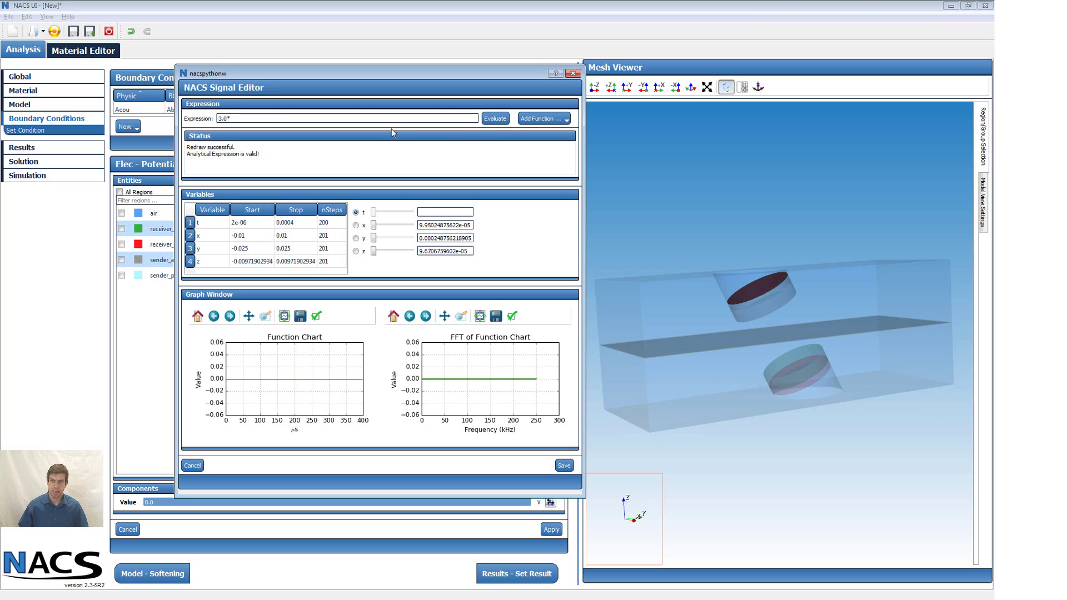
{"action": "left_click", "coordinate": [566, 120]}
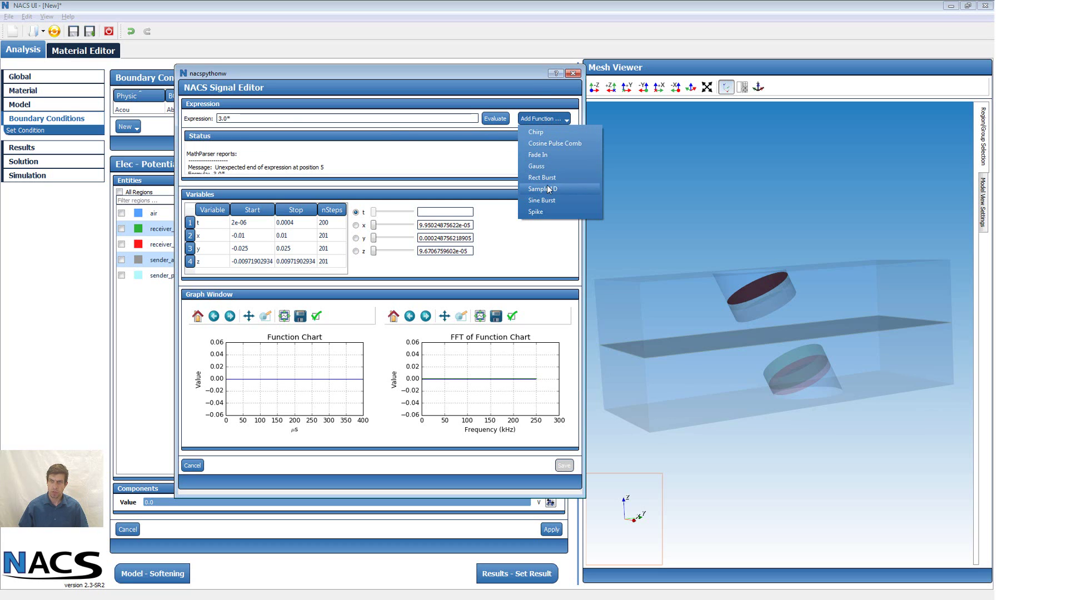
{"action": "left_click", "coordinate": [548, 201]}
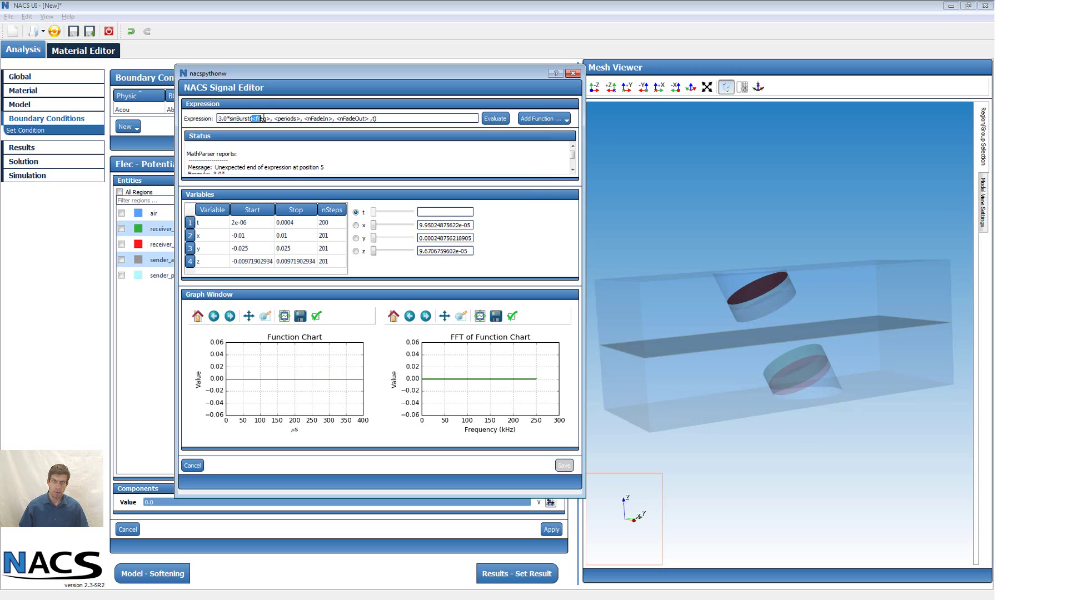
Step: Fill in the sine burst with frequency 25e3, 5 periods, fade-in 1 and fade-out 1, and evaluate the expression
{"action": "left_click_drag", "start_coordinate": [262, 119], "coordinate": [271, 119]}
{"action": "type", "text": "2"}
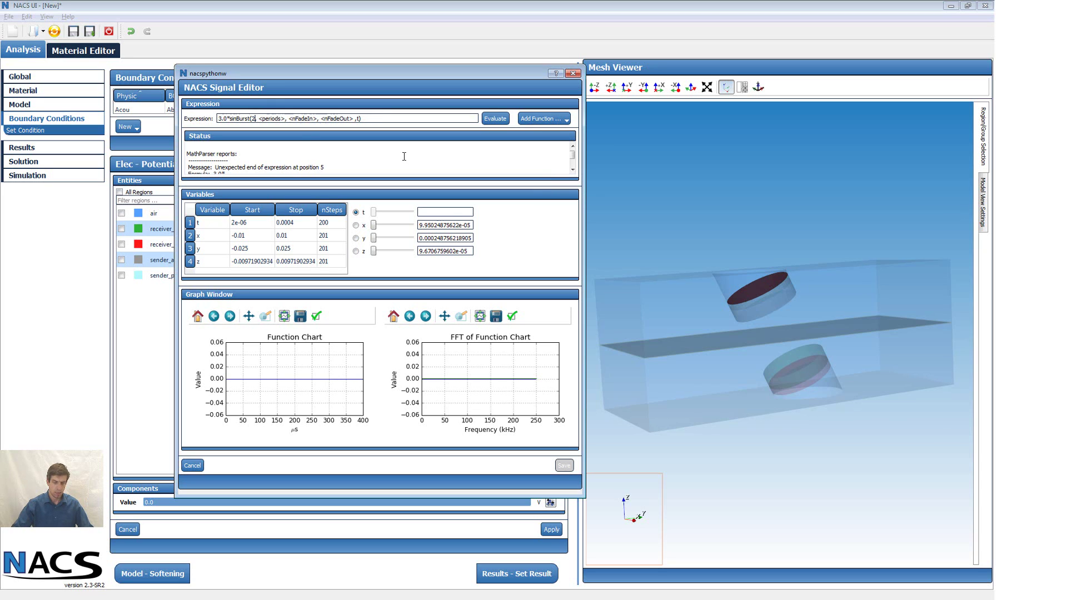
{"action": "type", "text": "5e3"}
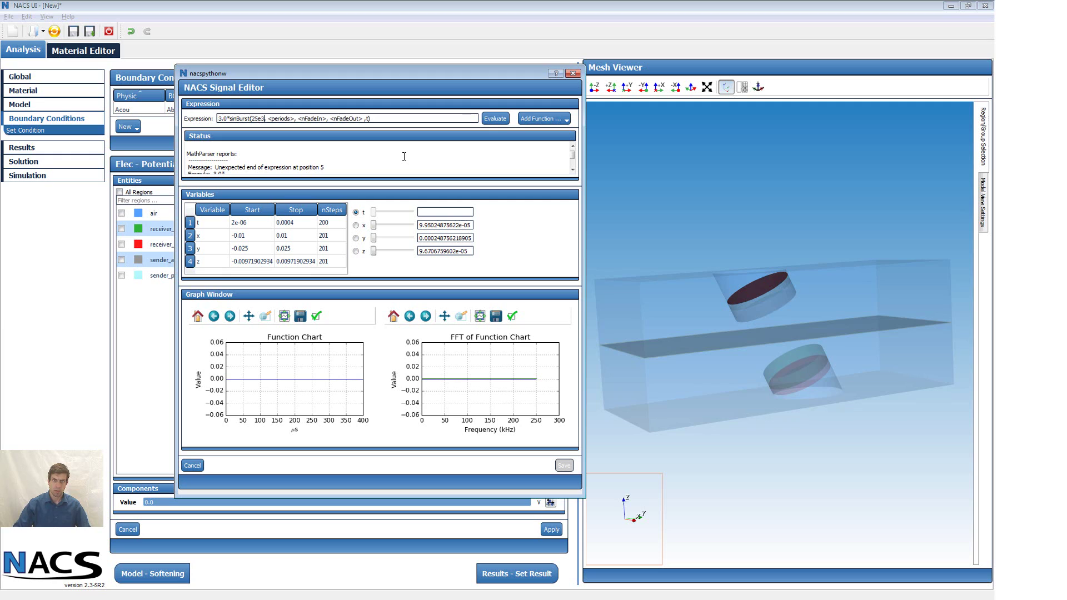
{"action": "key", "text": "Delete"}
{"action": "key", "text": "Delete"}
{"action": "key", "text": "Delete"}
{"action": "key", "text": "Delete"}
{"action": "key", "text": "Delete"}
{"action": "key", "text": "Delete"}
{"action": "key", "text": "Delete"}
{"action": "key", "text": "Delete"}
{"action": "key", "text": "Delete"}
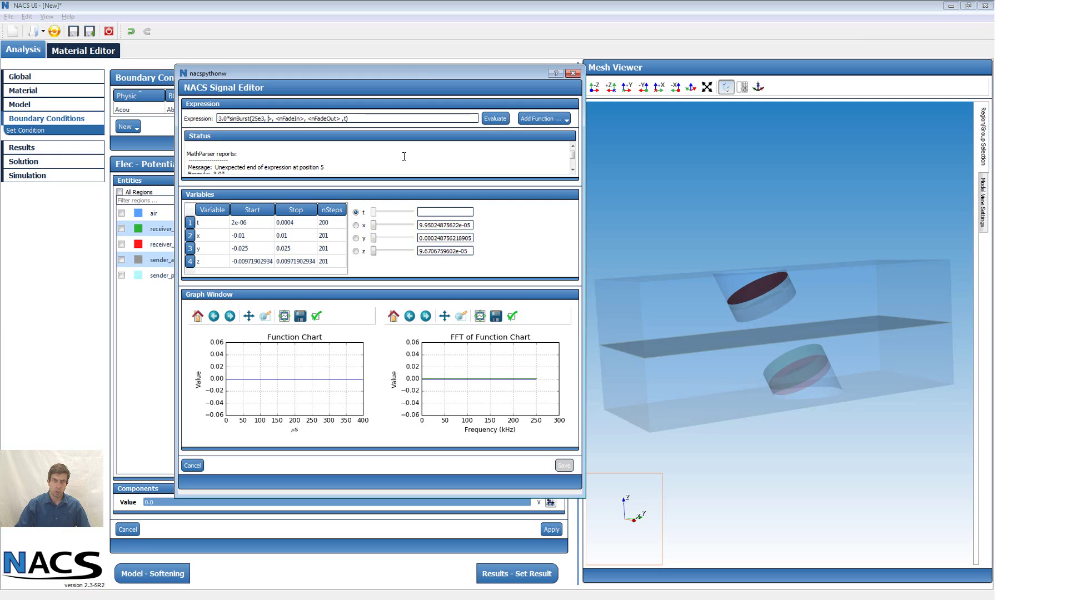
{"action": "type", "text": "5"}
{"action": "key", "text": "Delete"}
{"action": "key", "text": "Delete"}
{"action": "key", "text": "Delete"}
{"action": "key", "text": "Delete"}
{"action": "key", "text": "Delete"}
{"action": "key", "text": "Delete"}
{"action": "key", "text": "Delete"}
{"action": "key", "text": "Delete"}
{"action": "key", "text": "Delete"}
{"action": "type", "text": "1"}
{"action": "key", "text": "Delete"}
{"action": "key", "text": "Delete"}
{"action": "key", "text": "Delete"}
{"action": "key", "text": "Delete"}
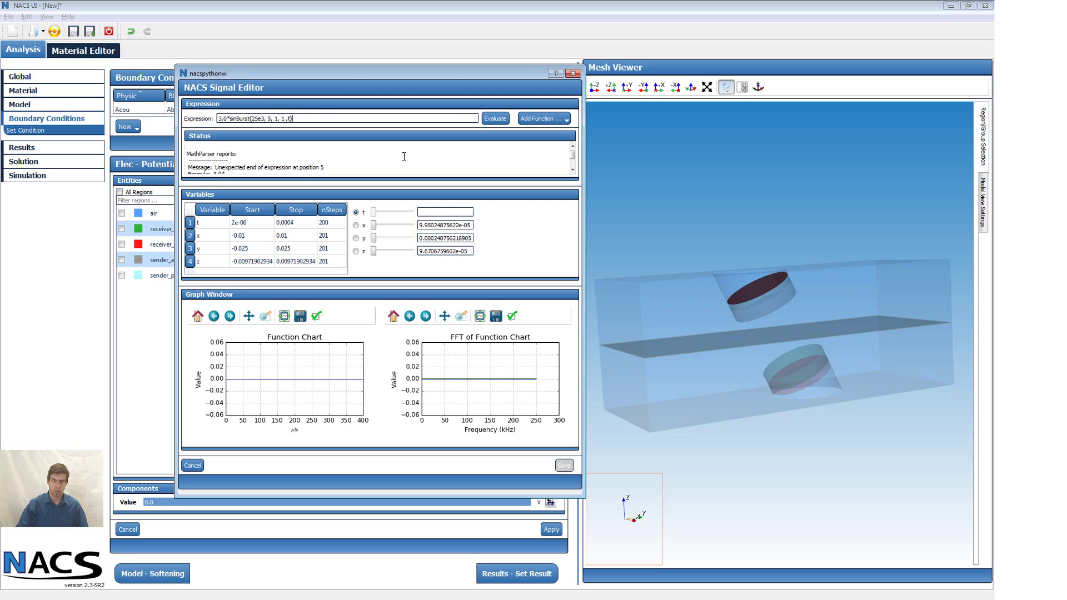
{"action": "key", "text": "Return"}
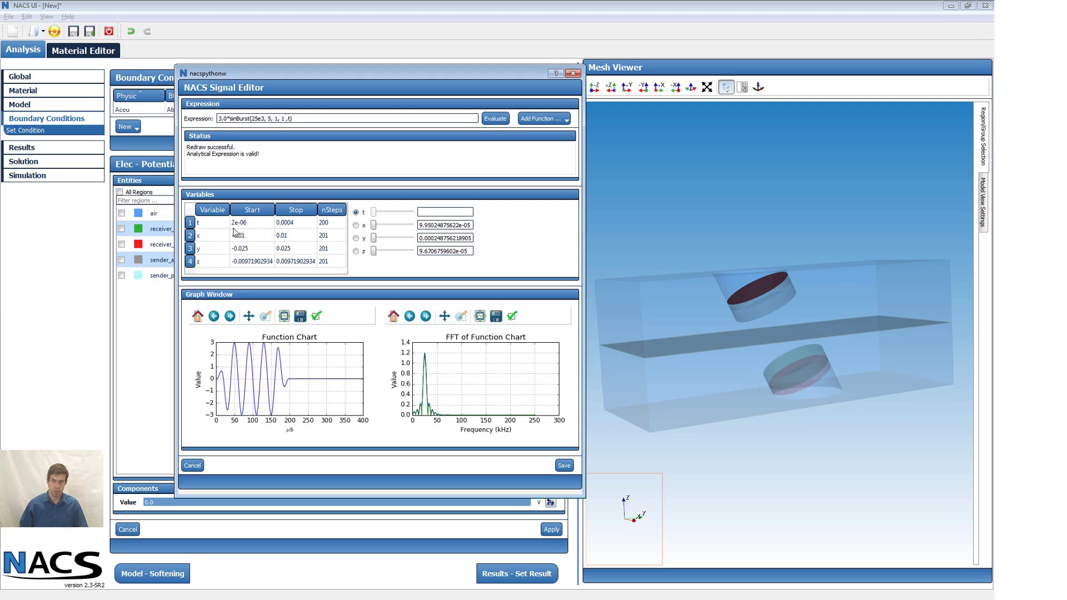
Step: Try a sine burst frequency of 250e3 in the expression and evaluate it
{"action": "left_click", "coordinate": [258, 119]}
{"action": "type", "text": "0"}
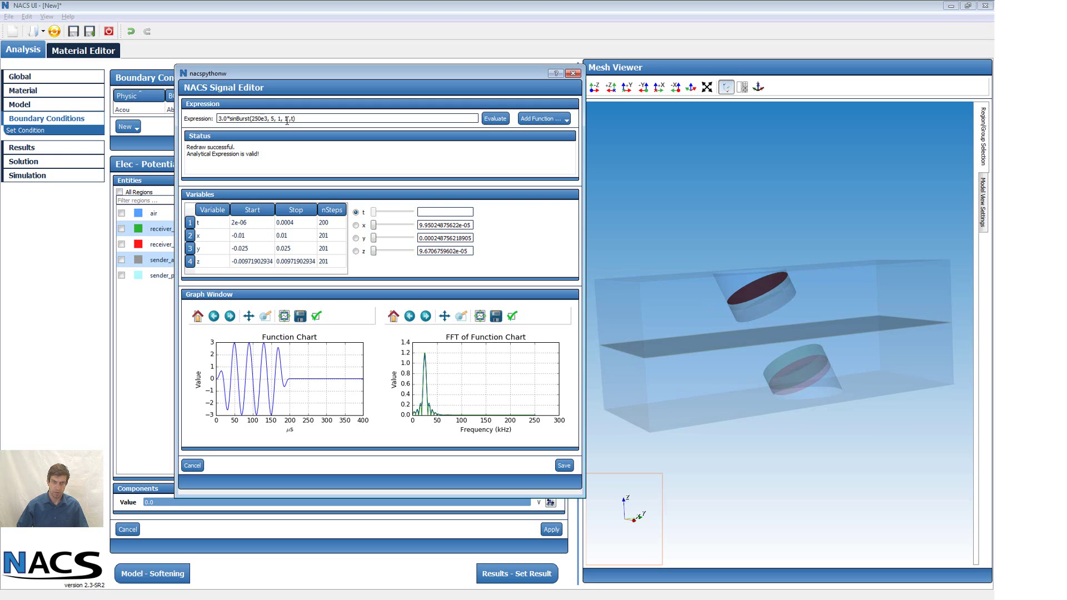
{"action": "key", "text": "Return"}
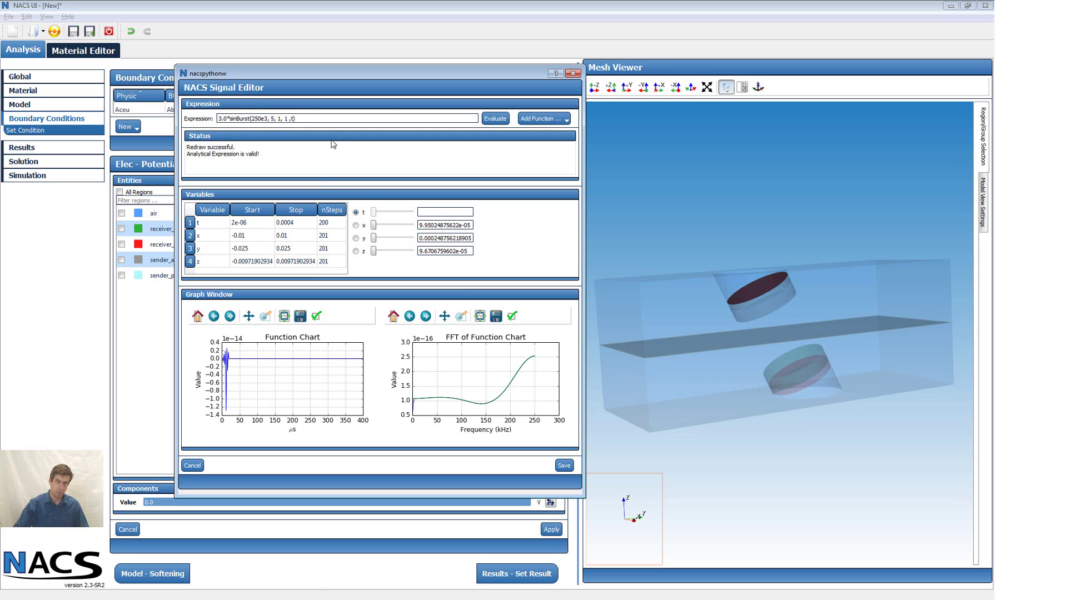
Step: Try a burst frequency of 75e3, inspect the burst enlarged in the function chart, and restore the chart's full range
{"action": "key", "text": "BackSpace"}
{"action": "key", "text": "BackSpace"}
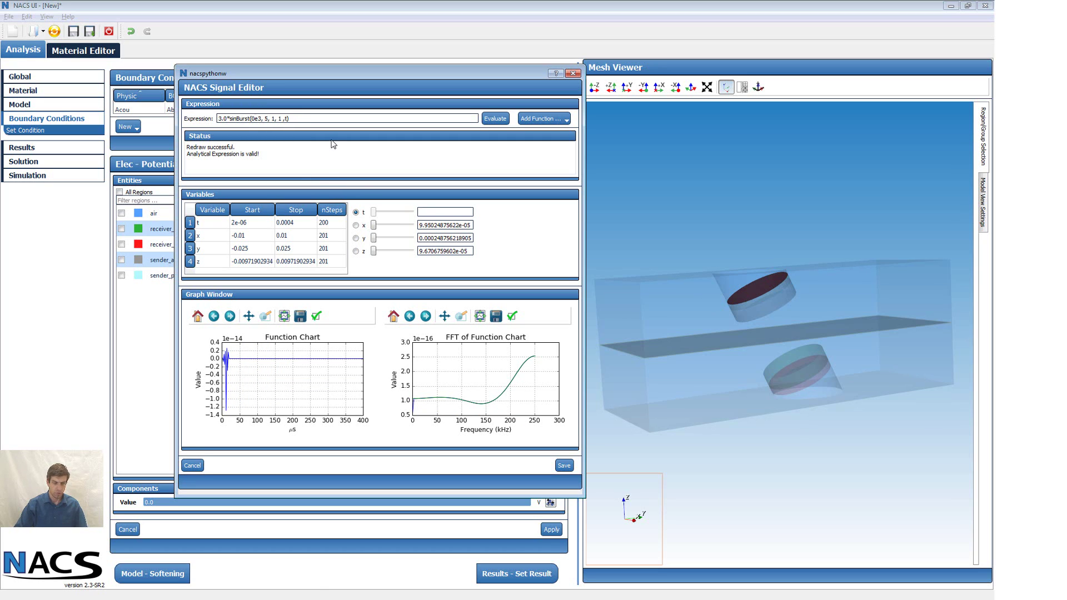
{"action": "type", "text": "75"}
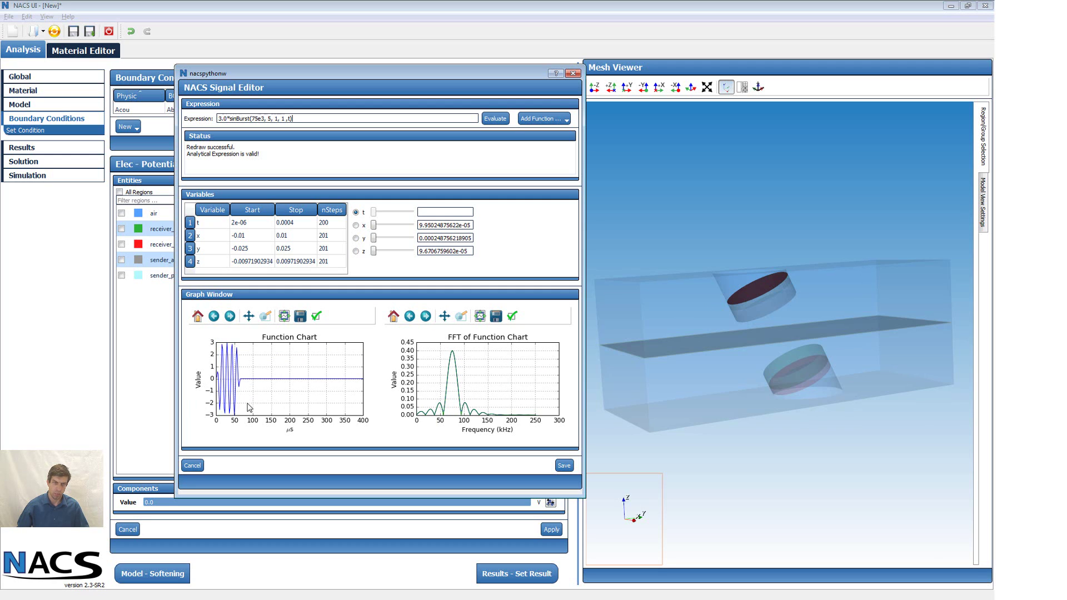
{"action": "left_click", "coordinate": [265, 316]}
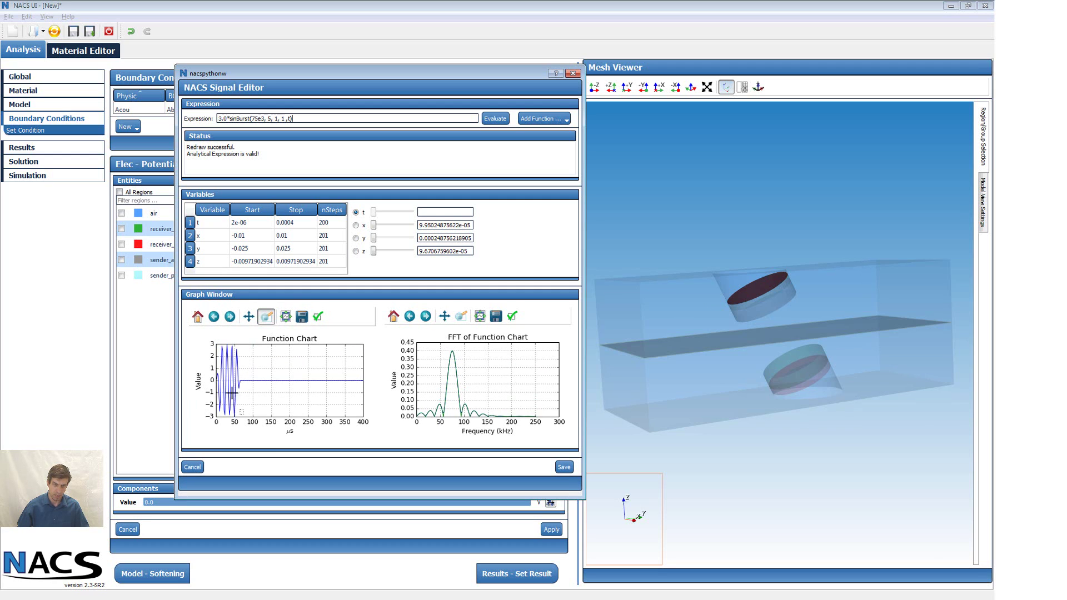
{"action": "left_click_drag", "start_coordinate": [243, 414], "coordinate": [213, 342]}
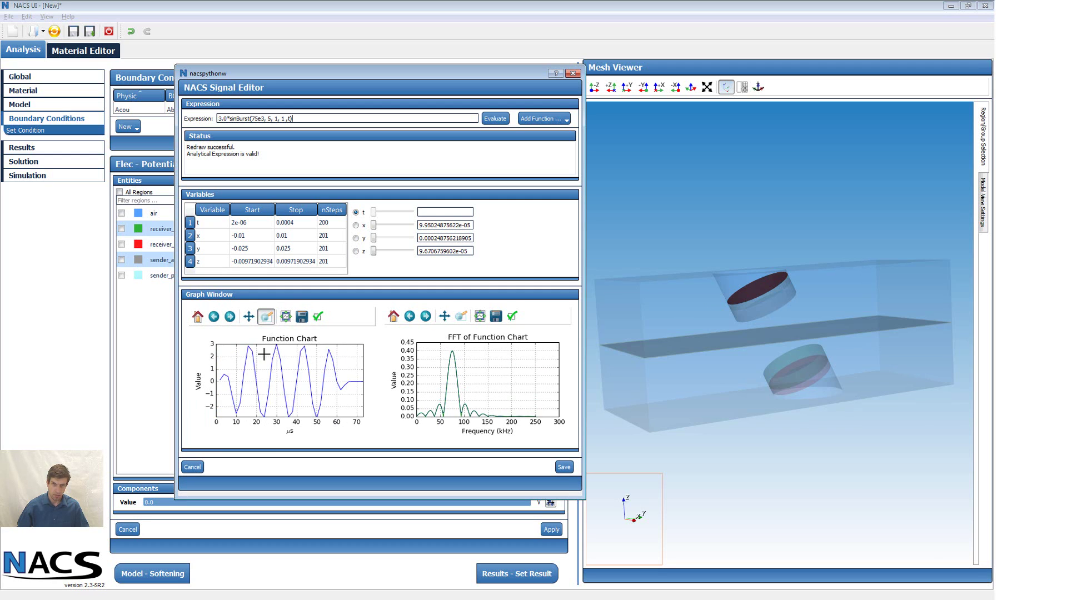
{"action": "left_click", "coordinate": [198, 317]}
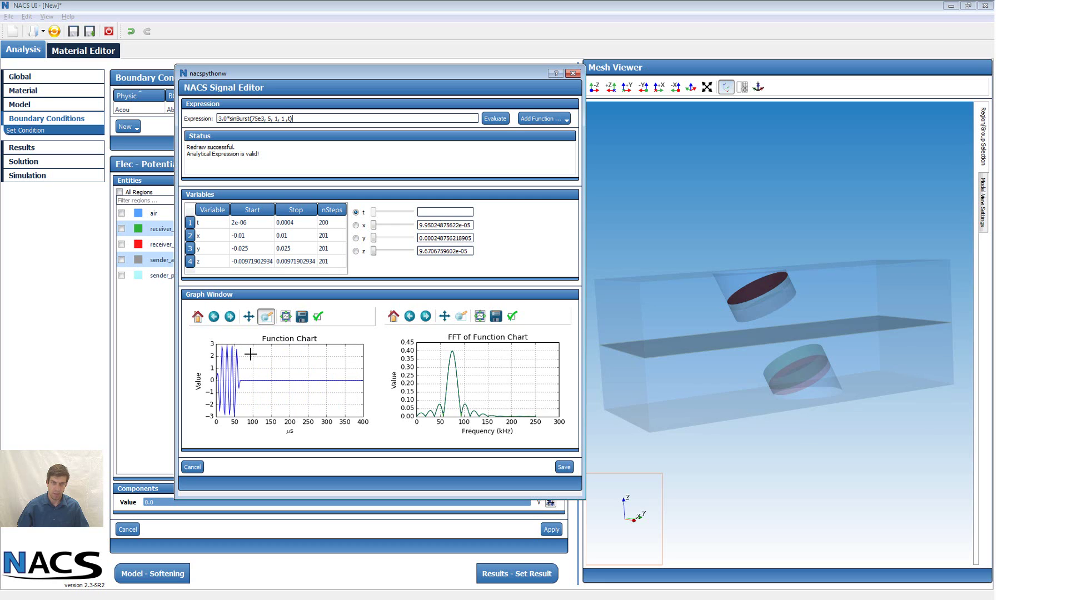
Step: Set the sine burst frequency to 25e3, save the signal and apply the sender-top potential condition
{"action": "left_click", "coordinate": [255, 118]}
{"action": "key", "text": "BackSpace"}
{"action": "type", "text": "2"}
{"action": "key", "text": "Return"}
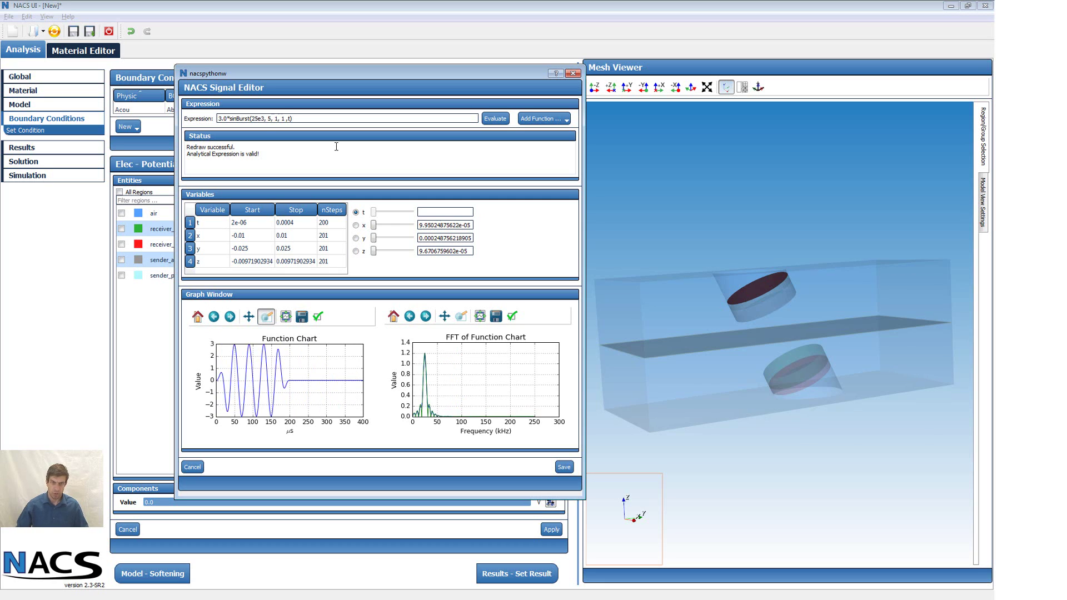
{"action": "left_click", "coordinate": [564, 467]}
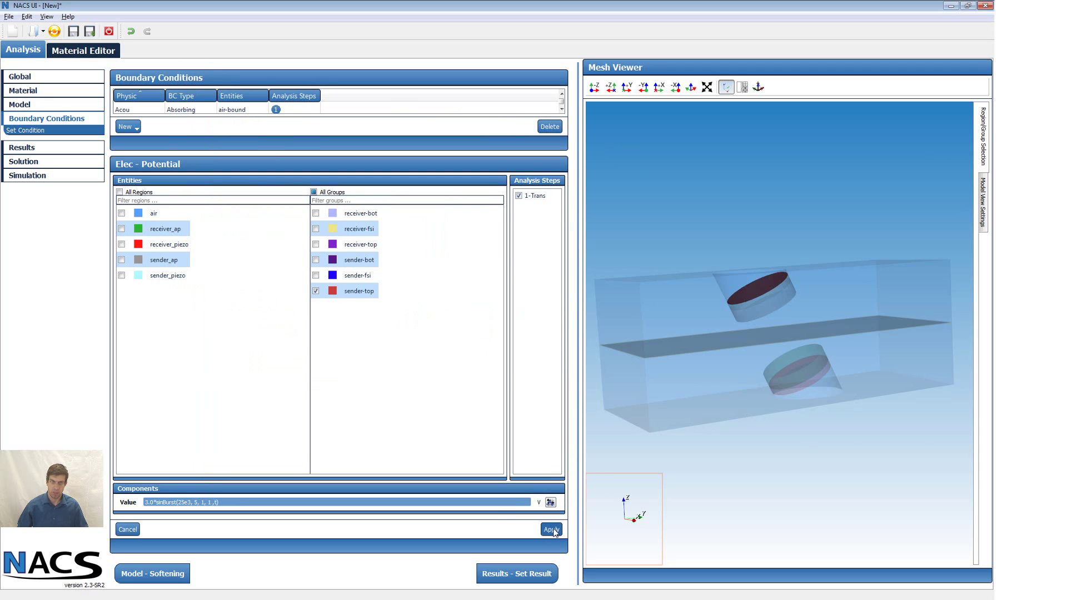
{"action": "left_click", "coordinate": [552, 530]}
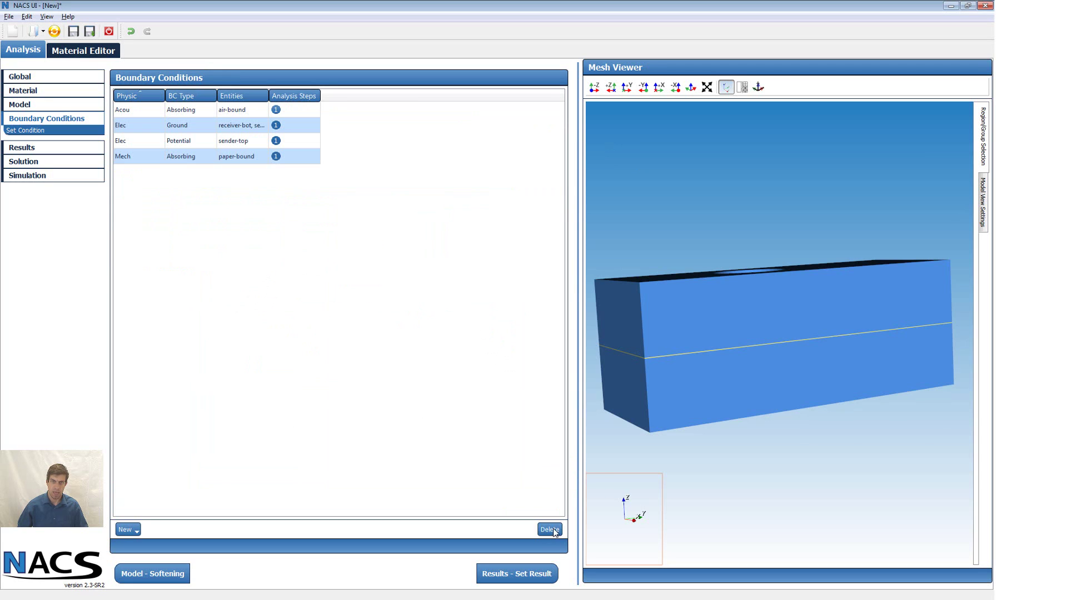
Step: Add an Elec EquiPotential boundary condition on the receiver-top group and apply it
{"action": "left_click", "coordinate": [127, 530]}
{"action": "mouse_move", "coordinate": [131, 575]}
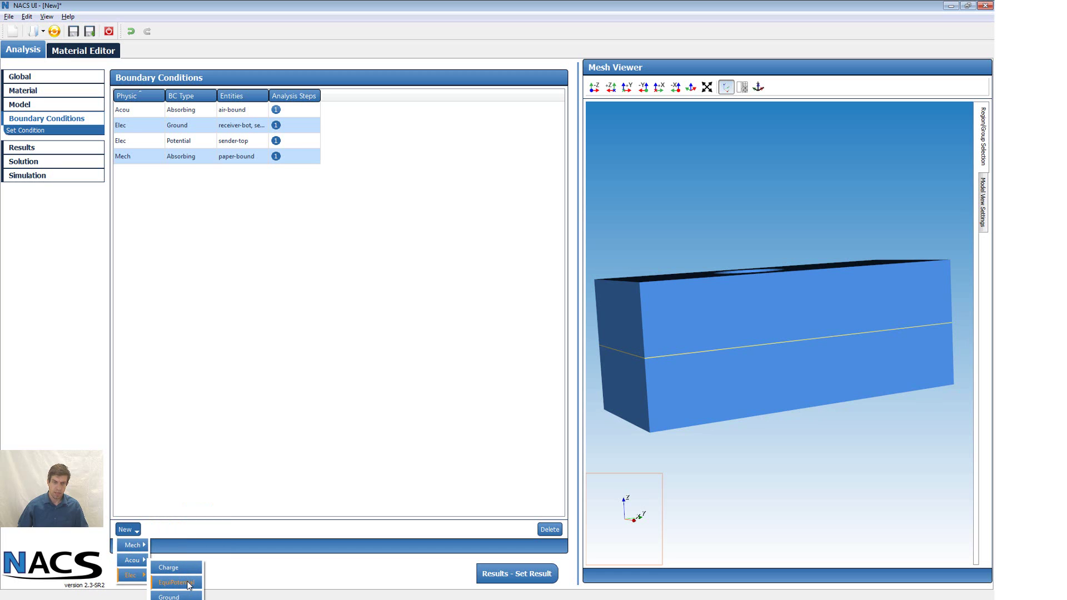
{"action": "left_click", "coordinate": [176, 583]}
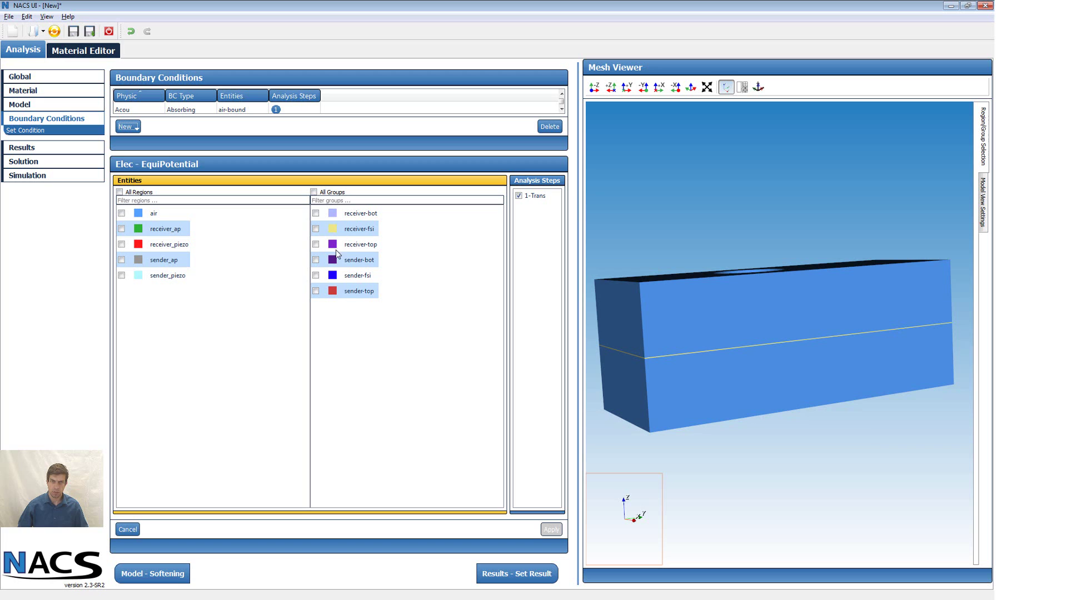
{"action": "left_click", "coordinate": [315, 245]}
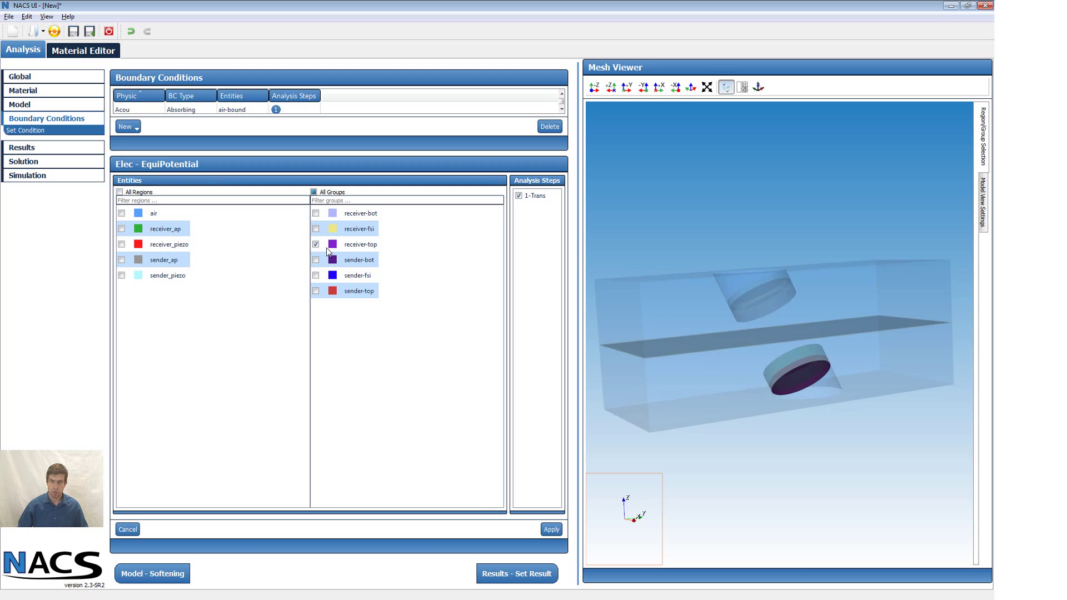
{"action": "left_click", "coordinate": [547, 531]}
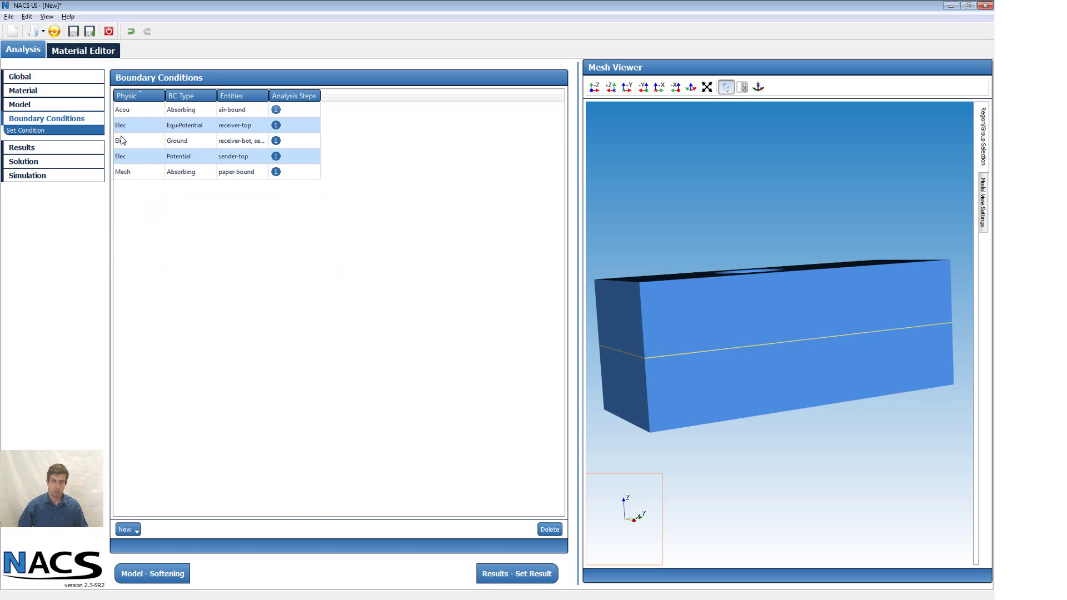
Step: Add a Mech Displacement result for all regions with visualization output and apply it
{"action": "left_click", "coordinate": [23, 148]}
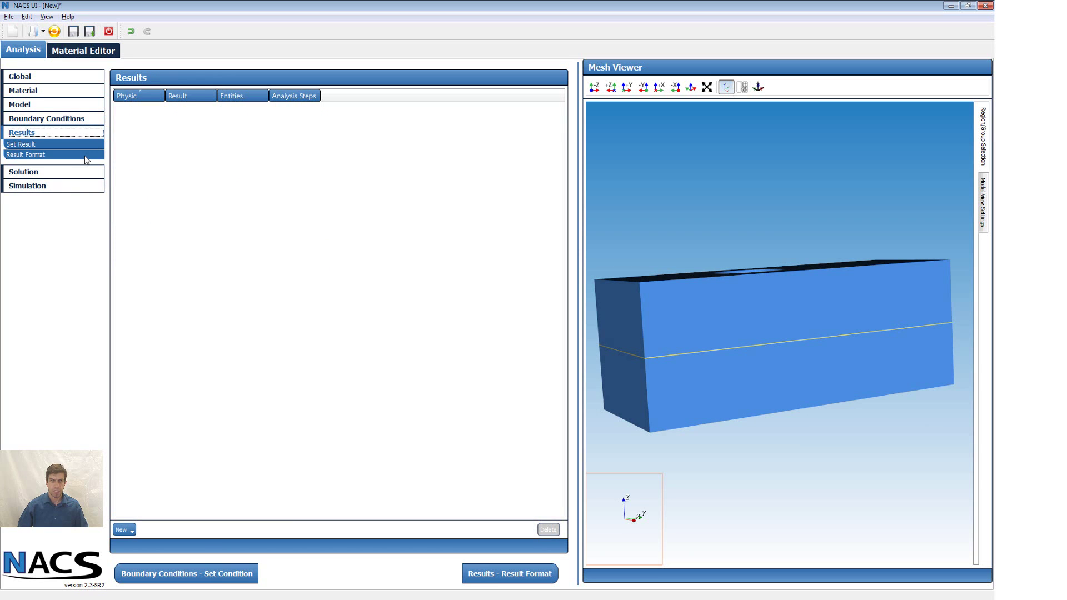
{"action": "left_click", "coordinate": [124, 530]}
{"action": "mouse_move", "coordinate": [135, 547]}
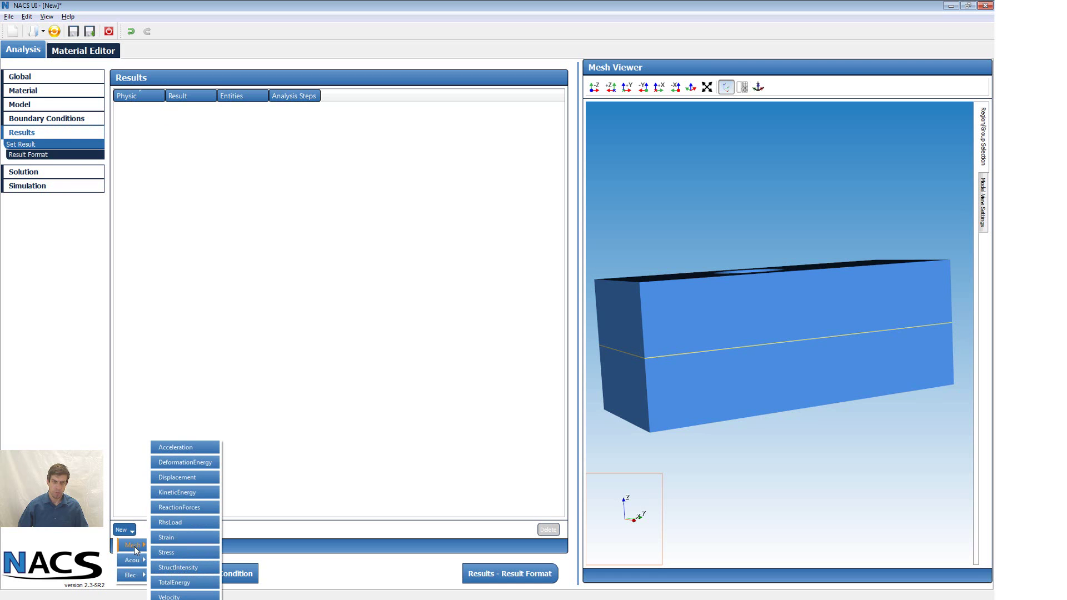
{"action": "left_click", "coordinate": [184, 478]}
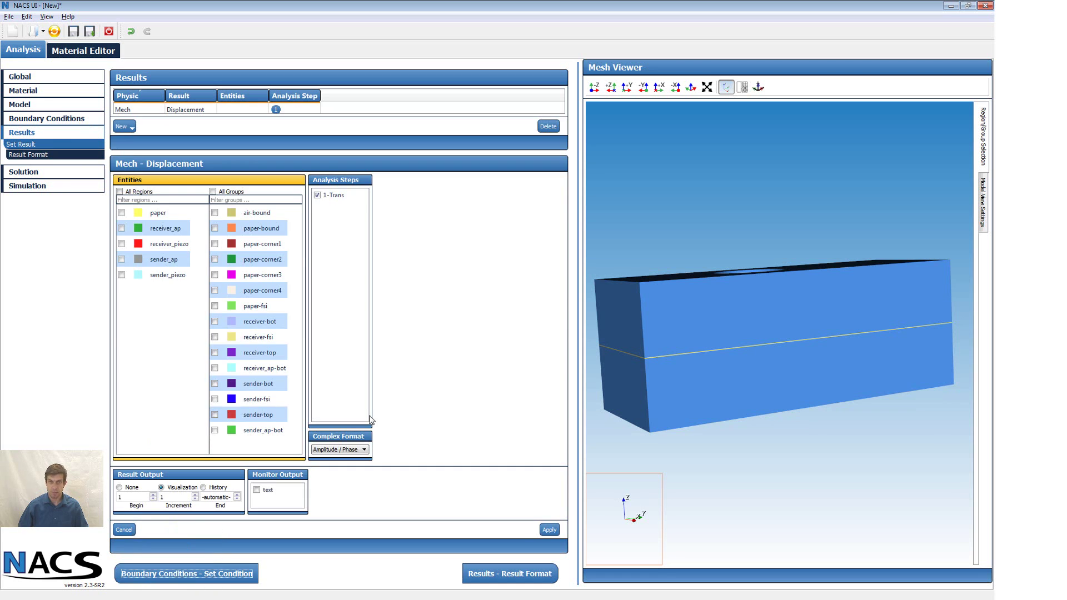
{"action": "left_click", "coordinate": [120, 191]}
{"action": "left_click", "coordinate": [549, 529]}
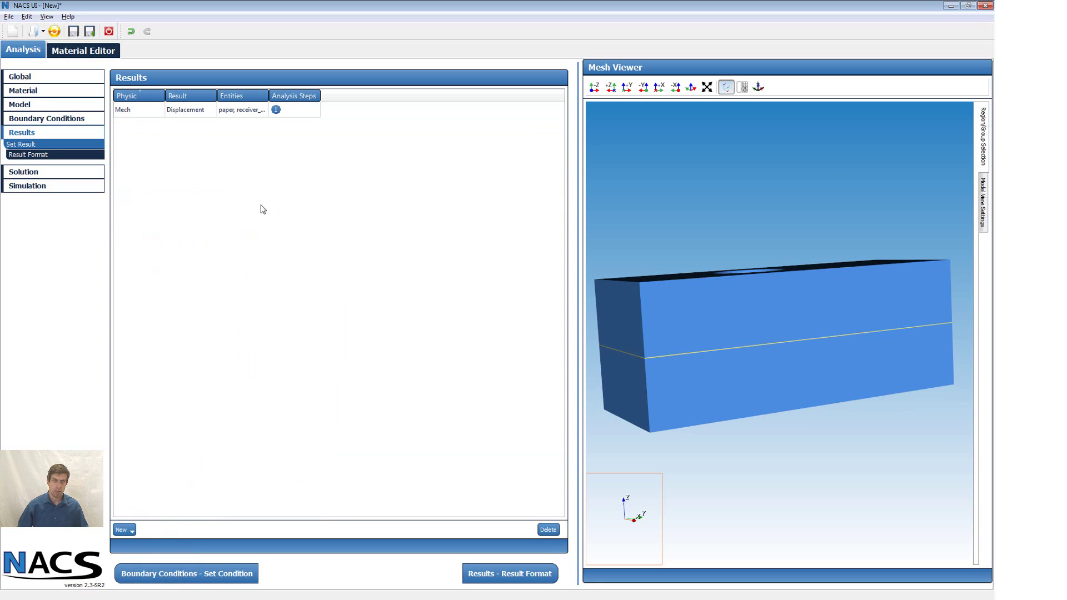
Step: Add an Acou Pressure result for all regions with visualization output and apply it
{"action": "left_click", "coordinate": [131, 534]}
{"action": "mouse_move", "coordinate": [132, 560]}
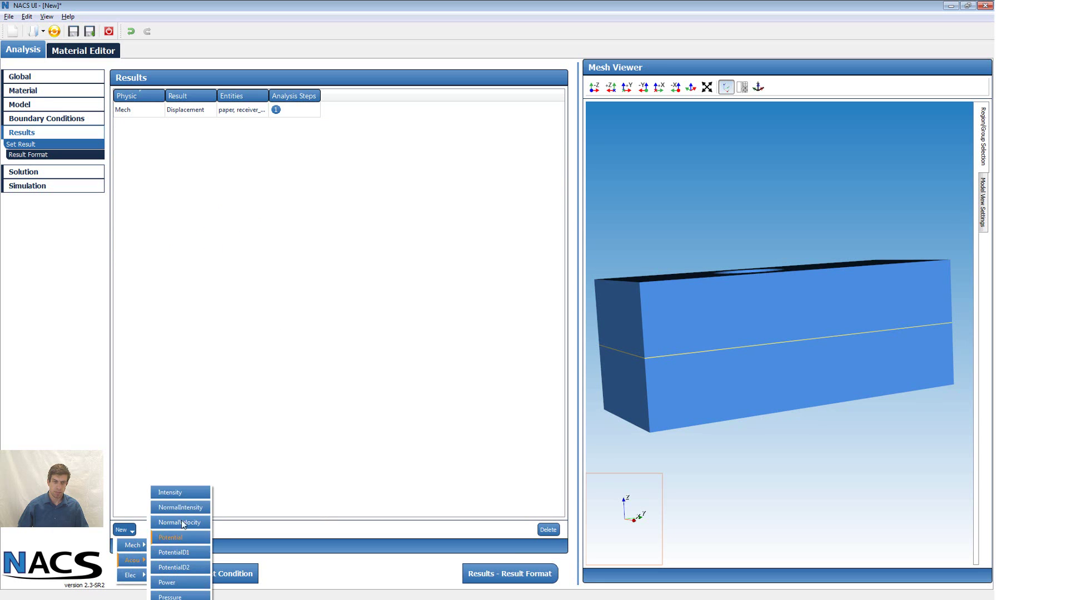
{"action": "left_click", "coordinate": [173, 596]}
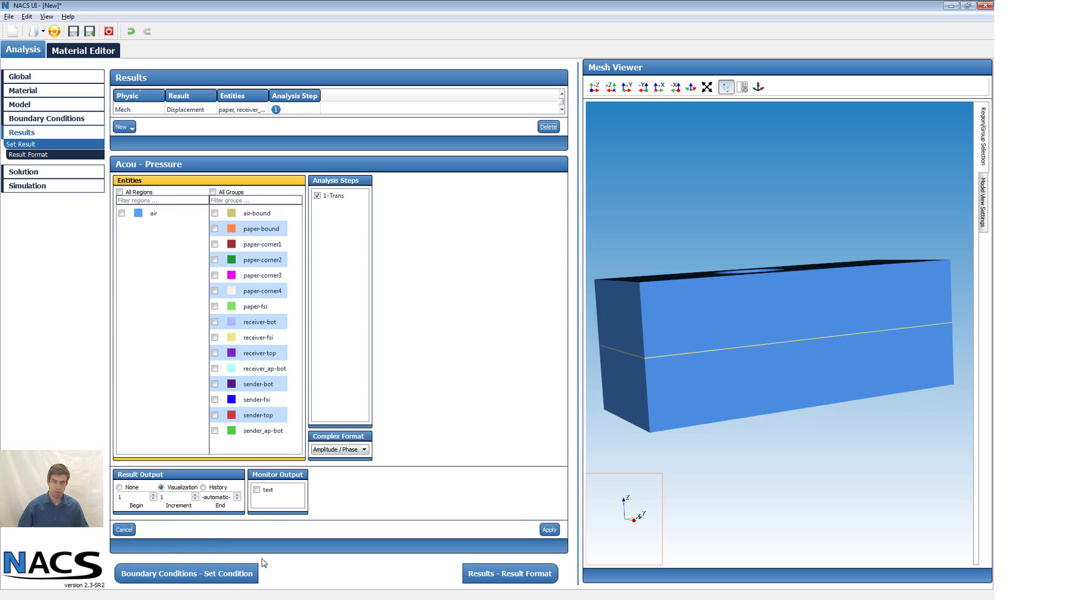
{"action": "left_click", "coordinate": [120, 193]}
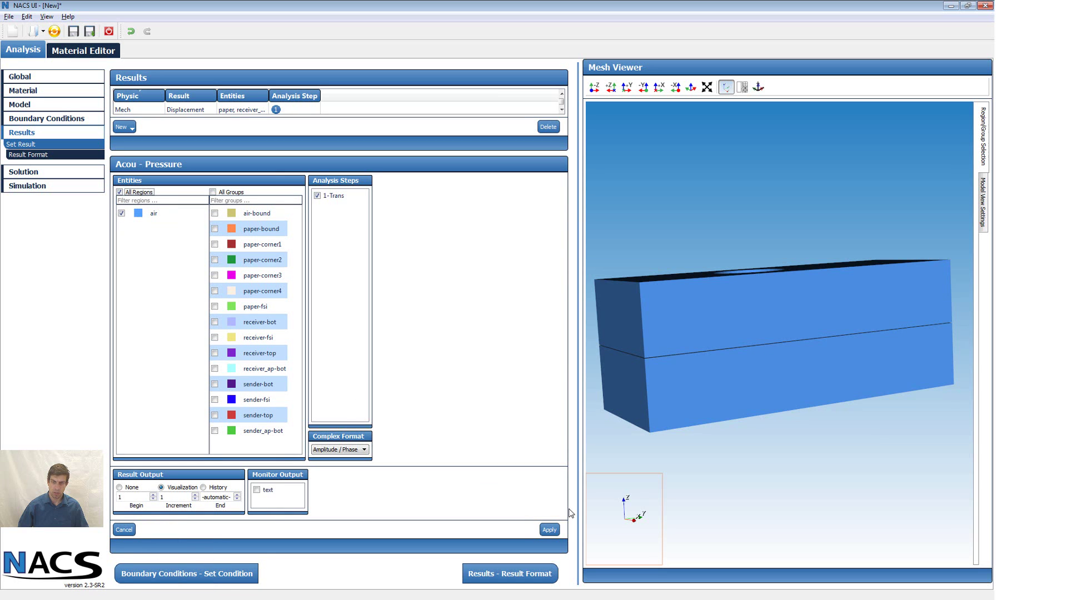
{"action": "left_click", "coordinate": [549, 529]}
Step: Add an Elec Potential result on the sender-top group with history output and apply it
{"action": "left_click", "coordinate": [125, 530]}
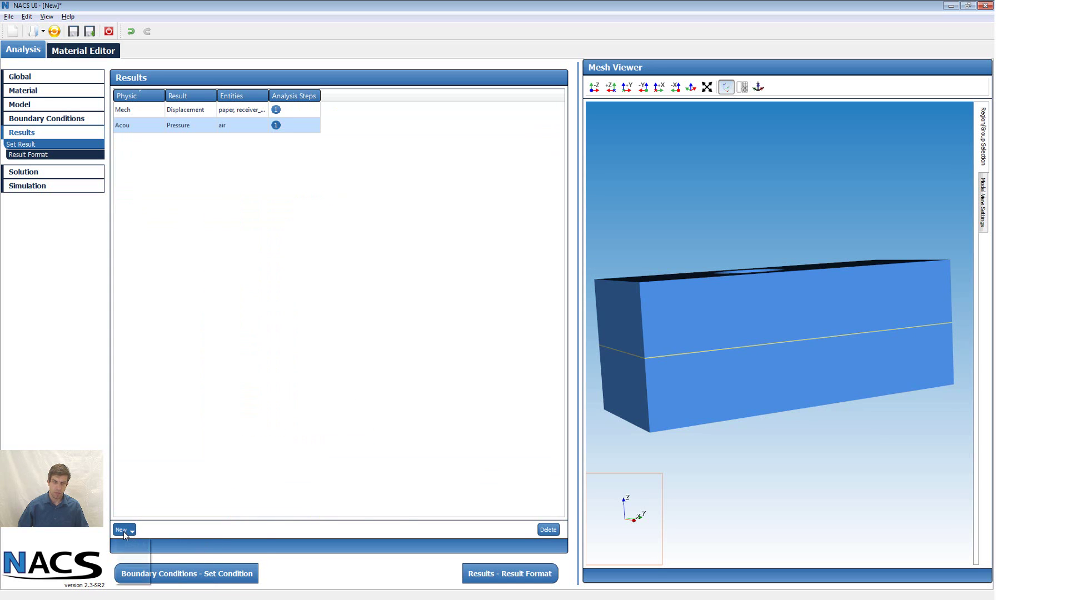
{"action": "mouse_move", "coordinate": [146, 577]}
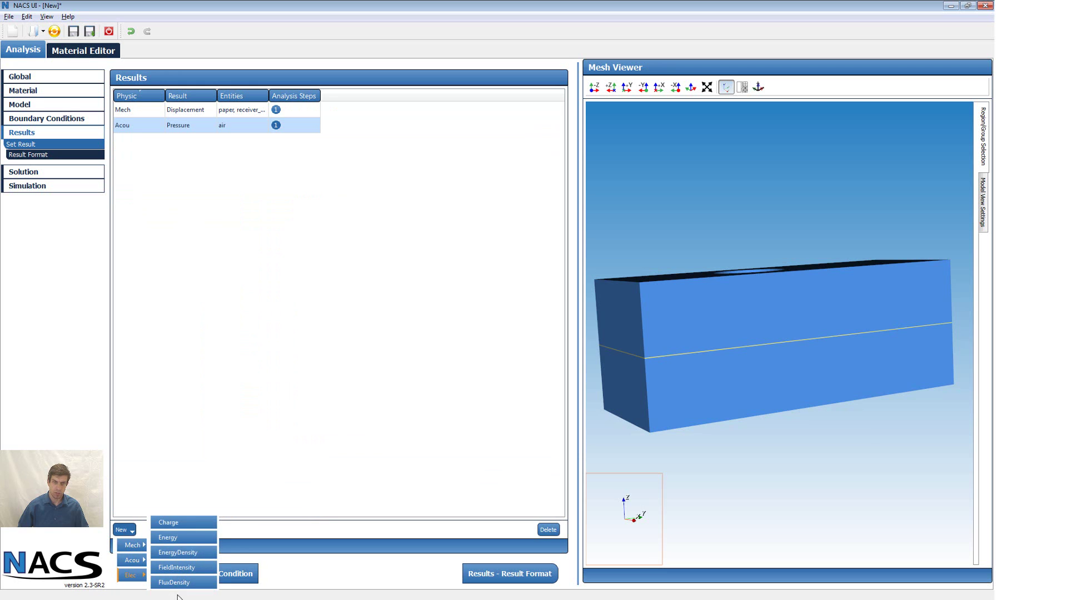
{"action": "left_click", "coordinate": [170, 597]}
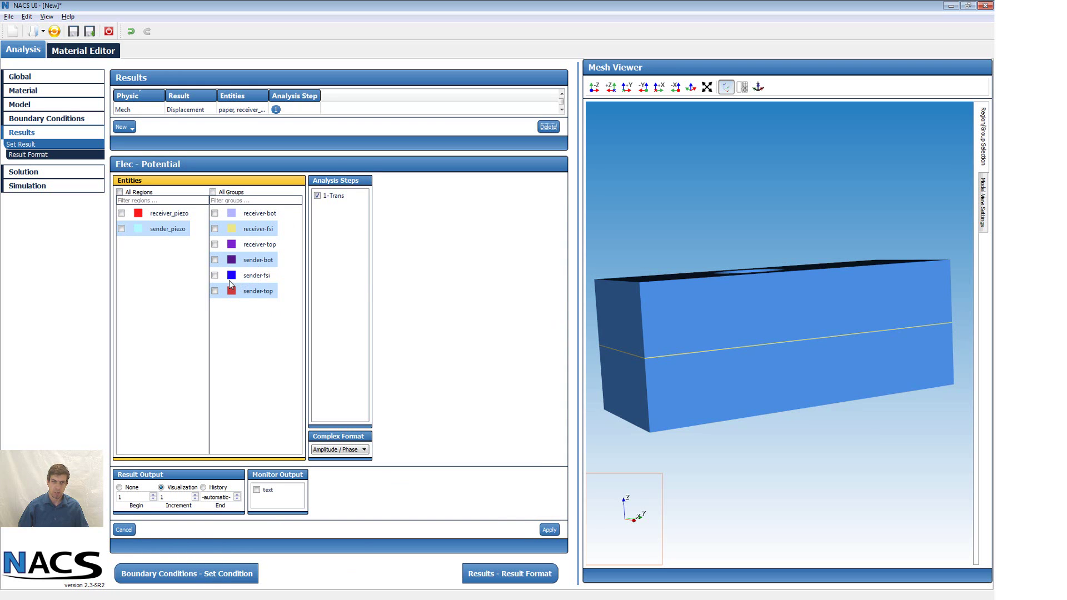
{"action": "left_click", "coordinate": [214, 291]}
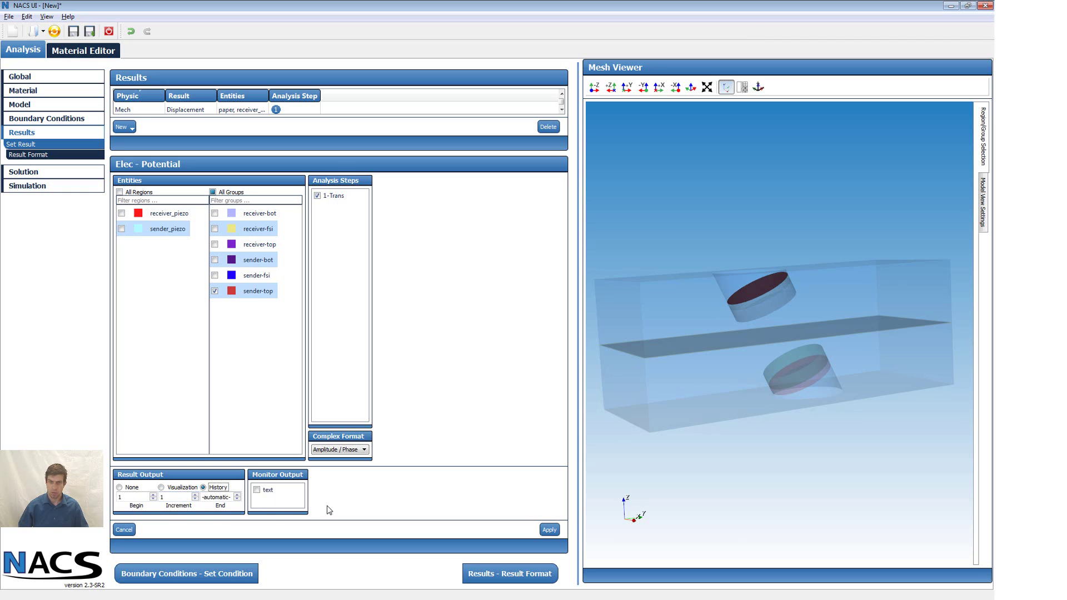
{"action": "left_click", "coordinate": [549, 530]}
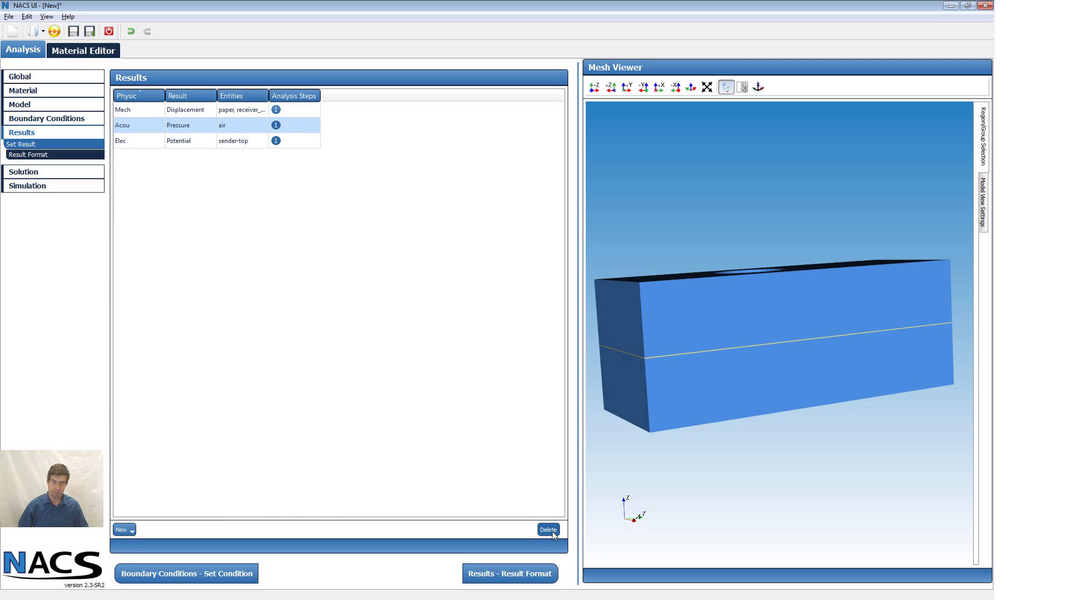
Step: Try explicit time stepping in the transient solver details, restore the implicit method and apply it
{"action": "left_click", "coordinate": [41, 176]}
{"action": "left_click", "coordinate": [200, 110]}
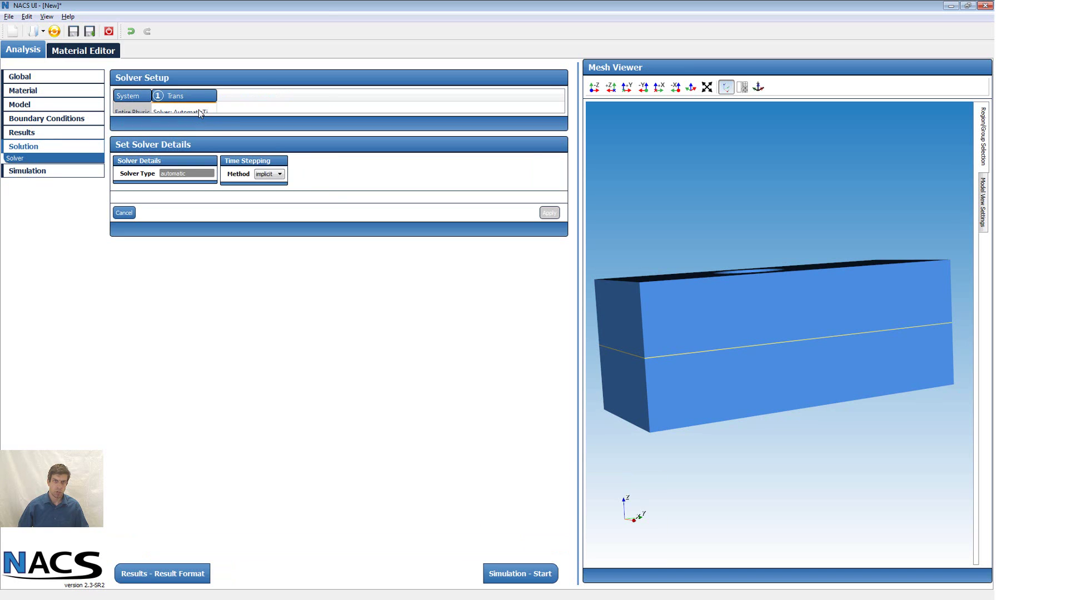
{"action": "left_click", "coordinate": [279, 175]}
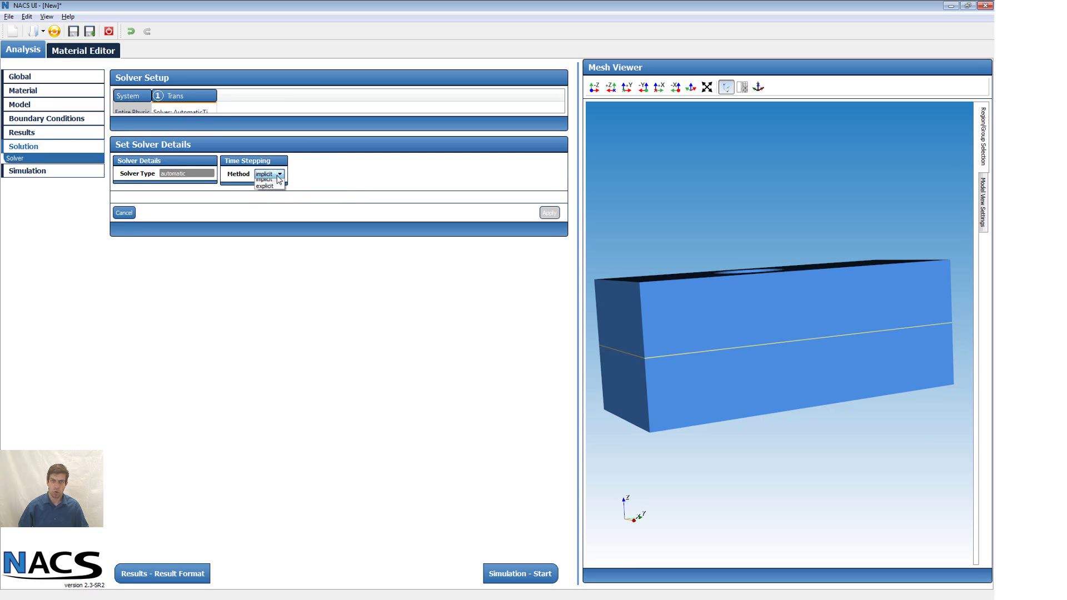
{"action": "left_click", "coordinate": [274, 189]}
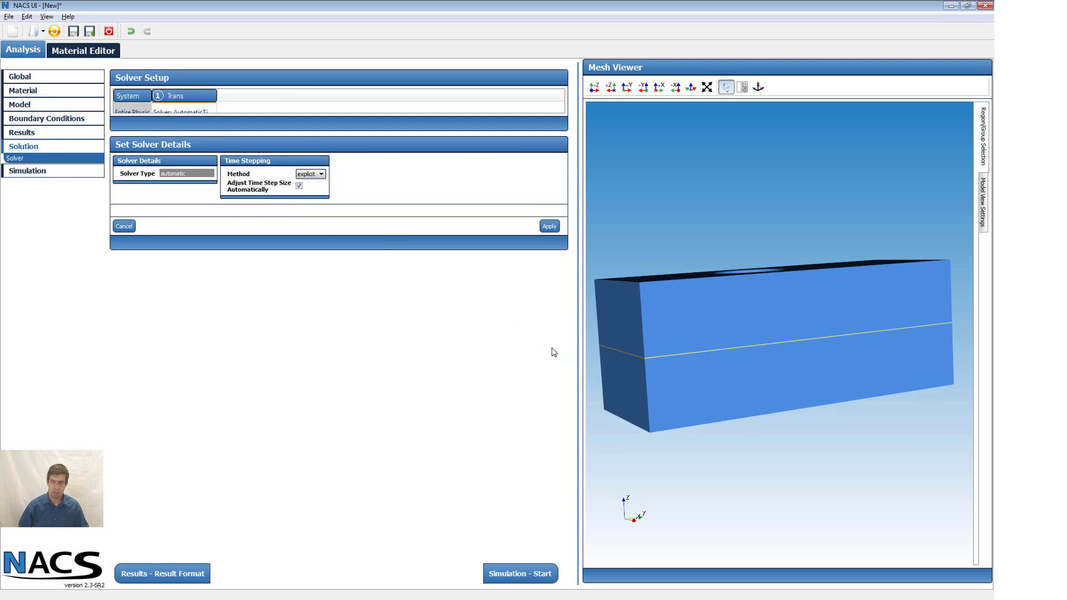
{"action": "left_click_drag", "start_coordinate": [673, 310], "coordinate": [703, 366]}
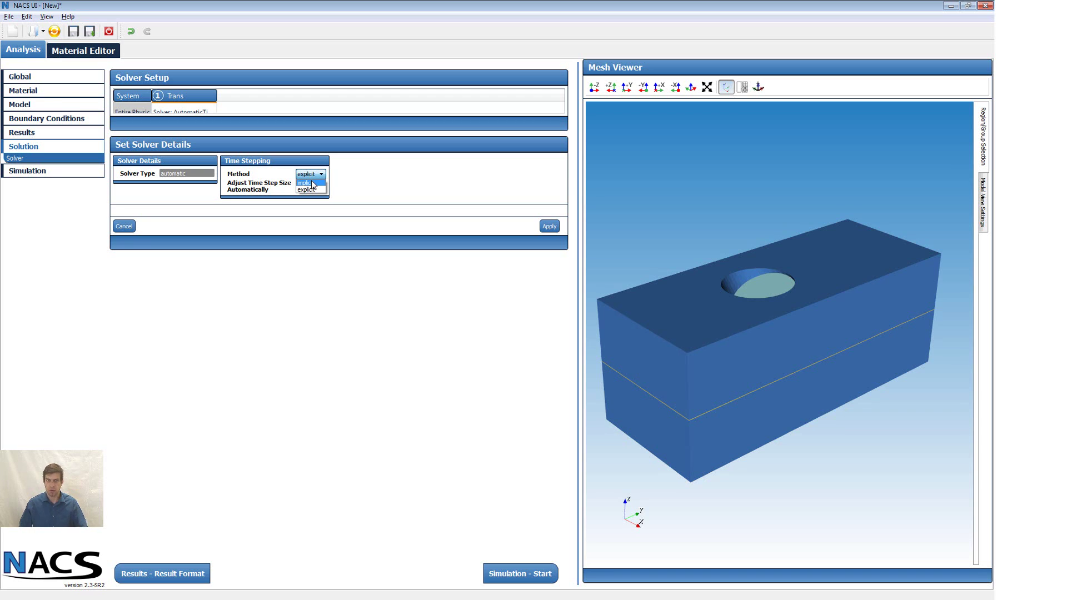
{"action": "left_click", "coordinate": [313, 183]}
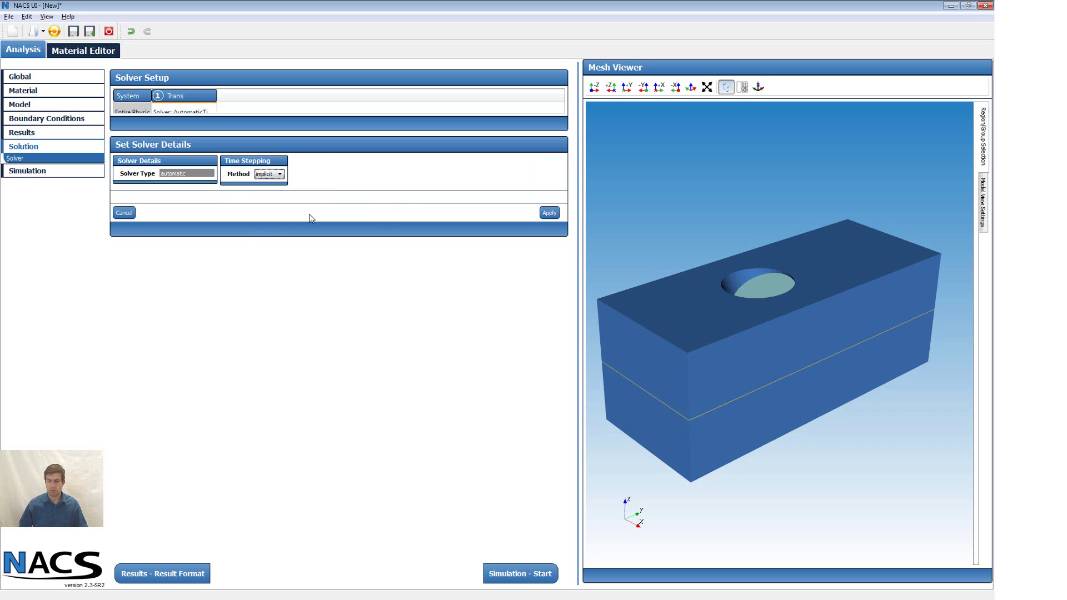
{"action": "left_click", "coordinate": [549, 213]}
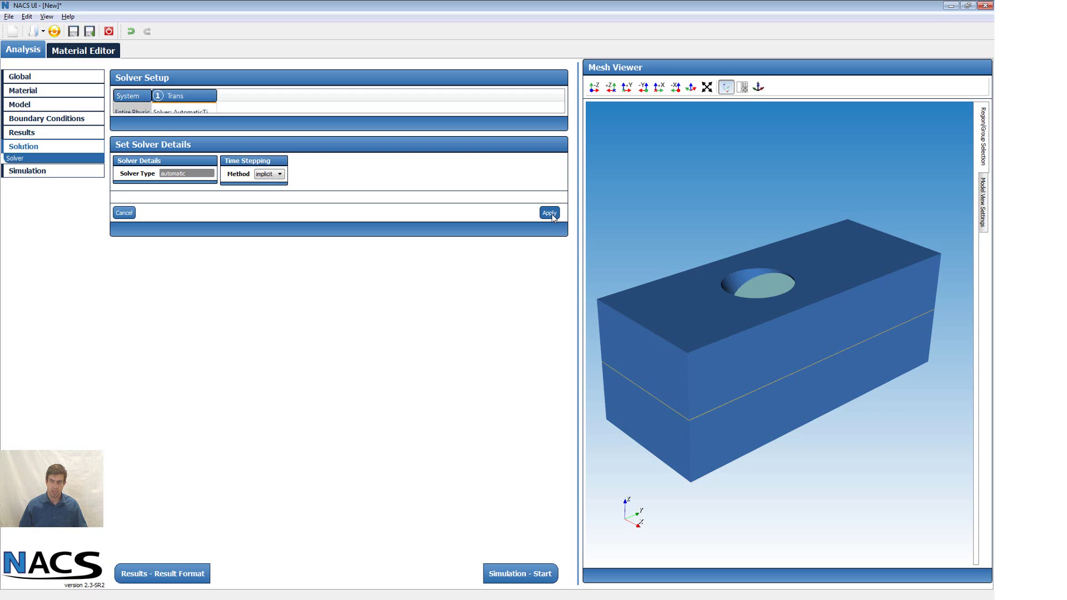
Step: Save the simulation file as 3d-paperThickness-25kHz-today in the 3d-paperThickness folder with verbose parameters written
{"action": "left_click", "coordinate": [27, 170]}
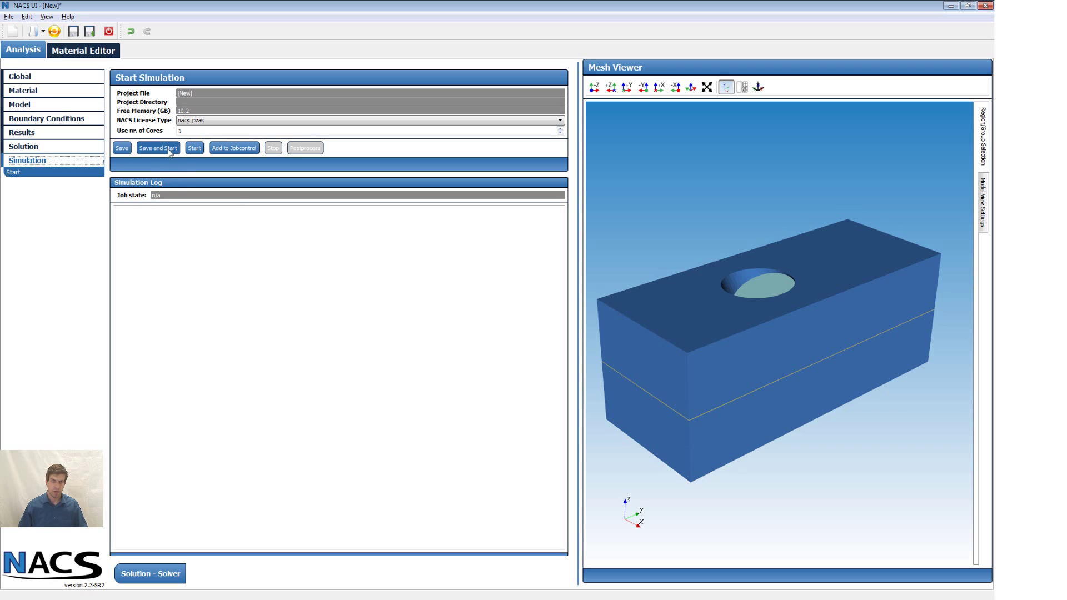
{"action": "left_click", "coordinate": [122, 149]}
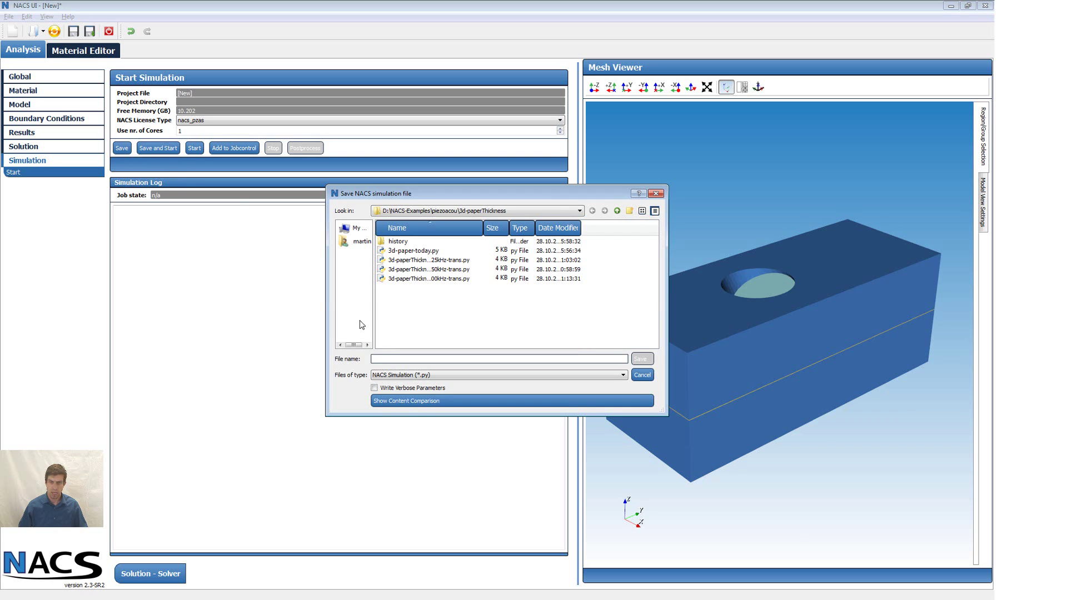
{"action": "left_click", "coordinate": [394, 388]}
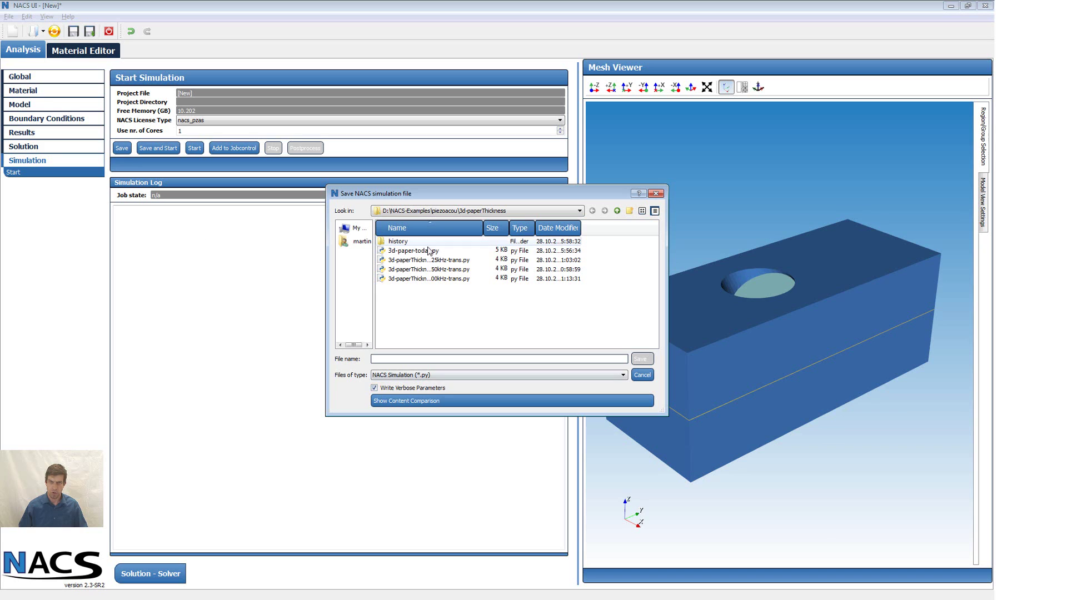
{"action": "left_click", "coordinate": [388, 359]}
{"action": "type", "text": "3d"}
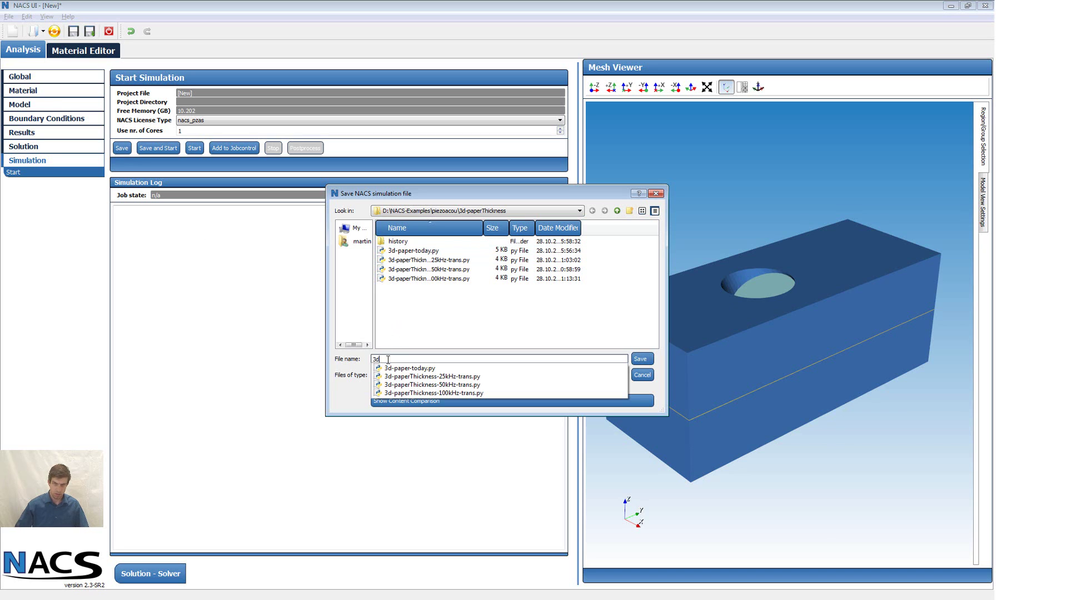
{"action": "type", "text": "-paperT"}
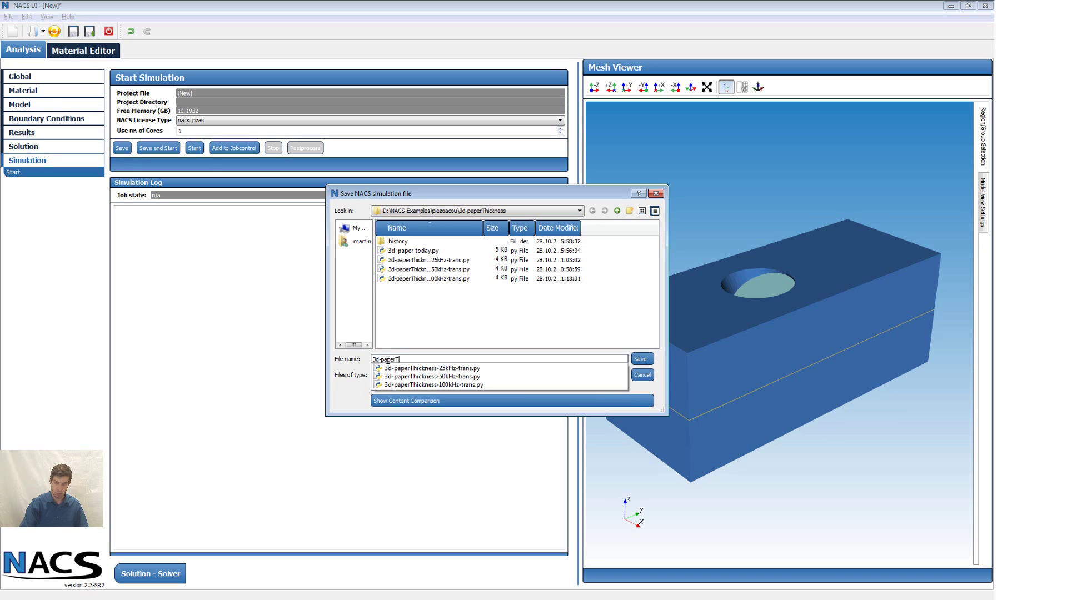
{"action": "type", "text": "hc"}
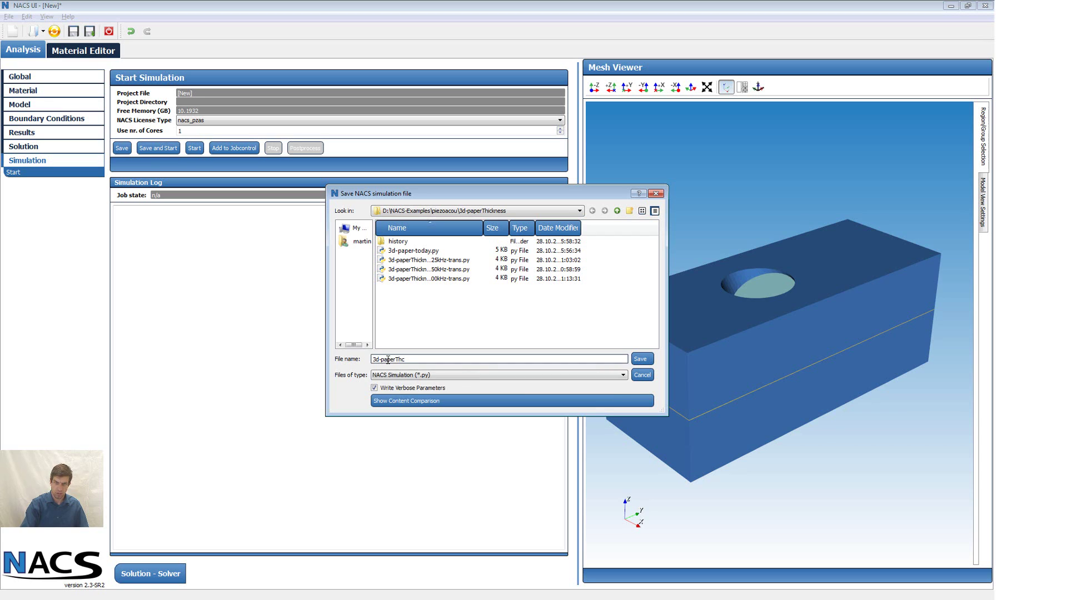
{"action": "key", "text": "BackSpace"}
{"action": "type", "text": "ickness"}
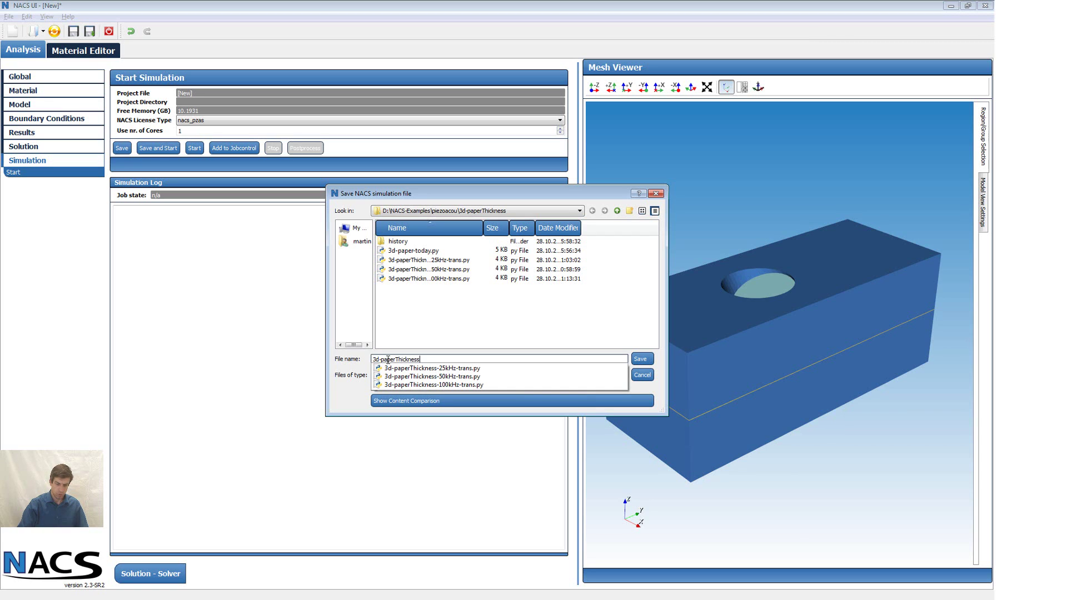
{"action": "type", "text": "-25kHz"}
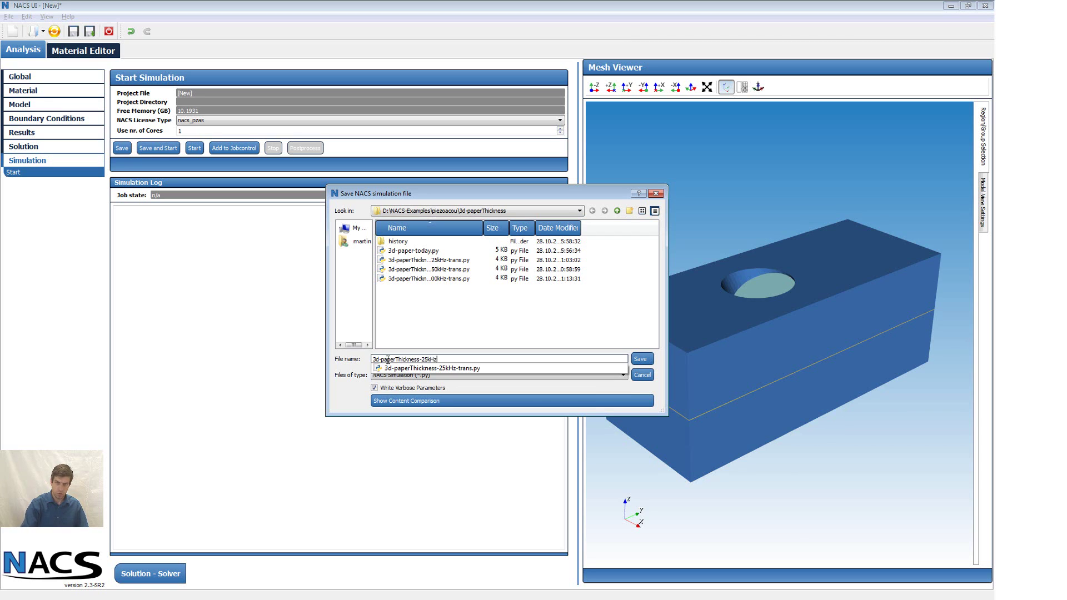
{"action": "type", "text": "-"}
{"action": "type", "text": "do"}
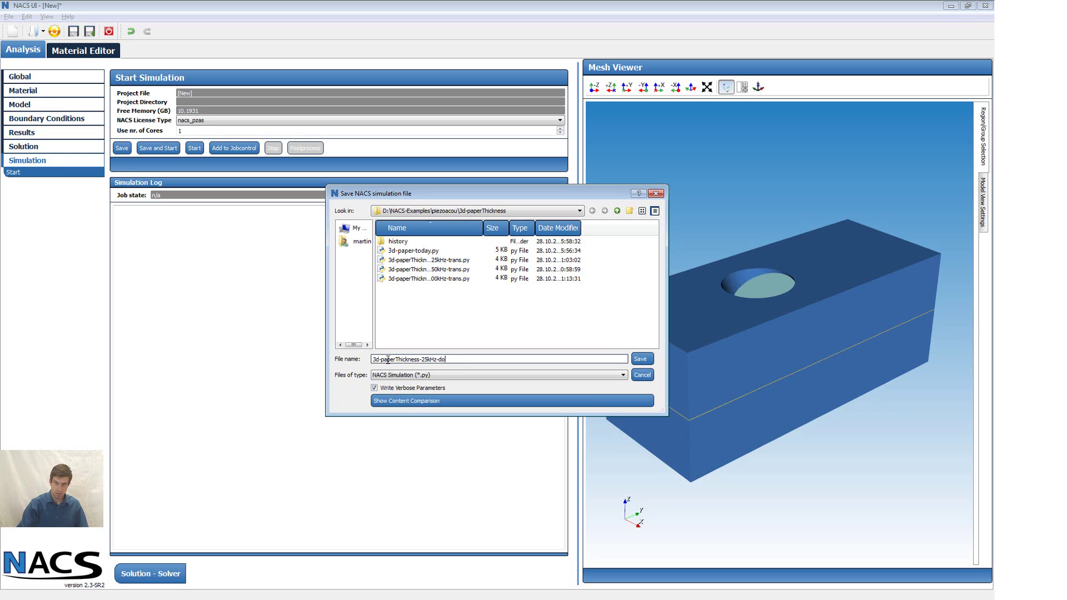
{"action": "type", "text": "day"}
{"action": "key", "text": "Return"}
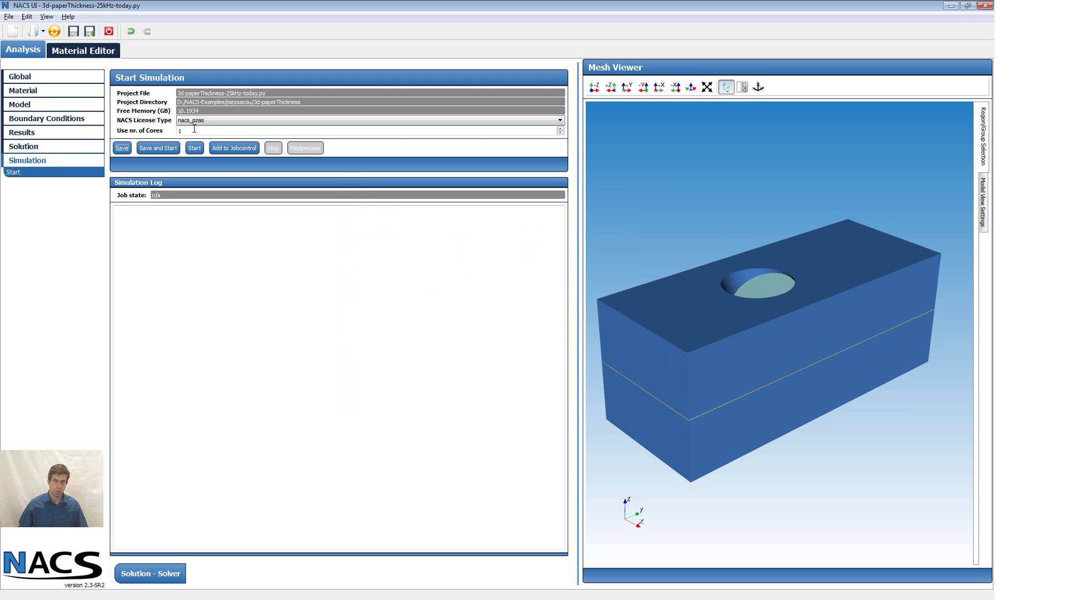
Step: Keep the nacs_pzas license type, set the number of cores to 4, and save and start the simulation
{"action": "left_click", "coordinate": [214, 120]}
{"action": "left_click", "coordinate": [215, 127]}
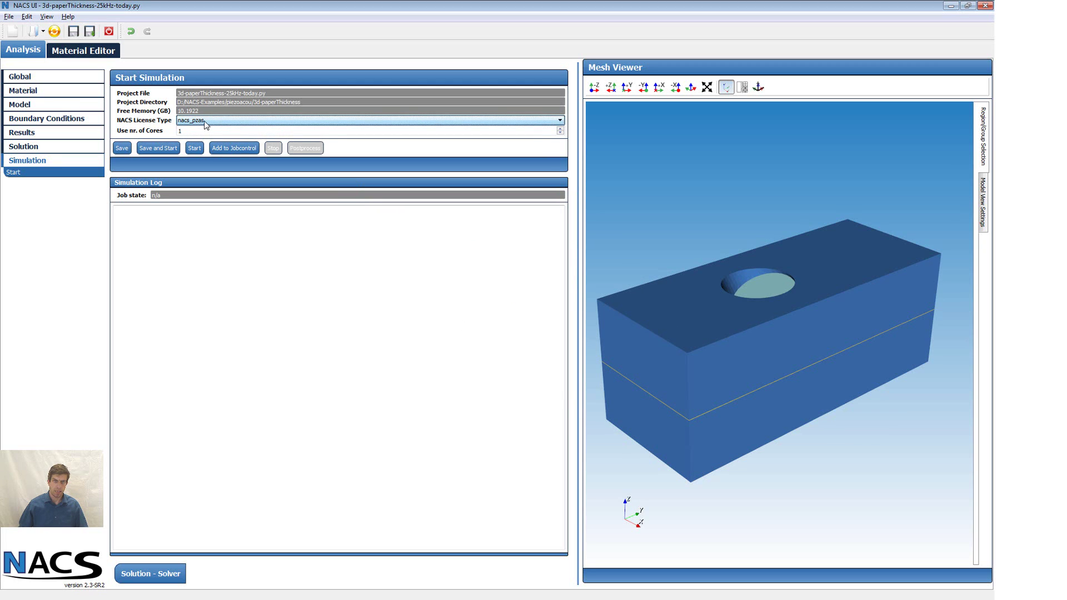
{"action": "left_click", "coordinate": [203, 132]}
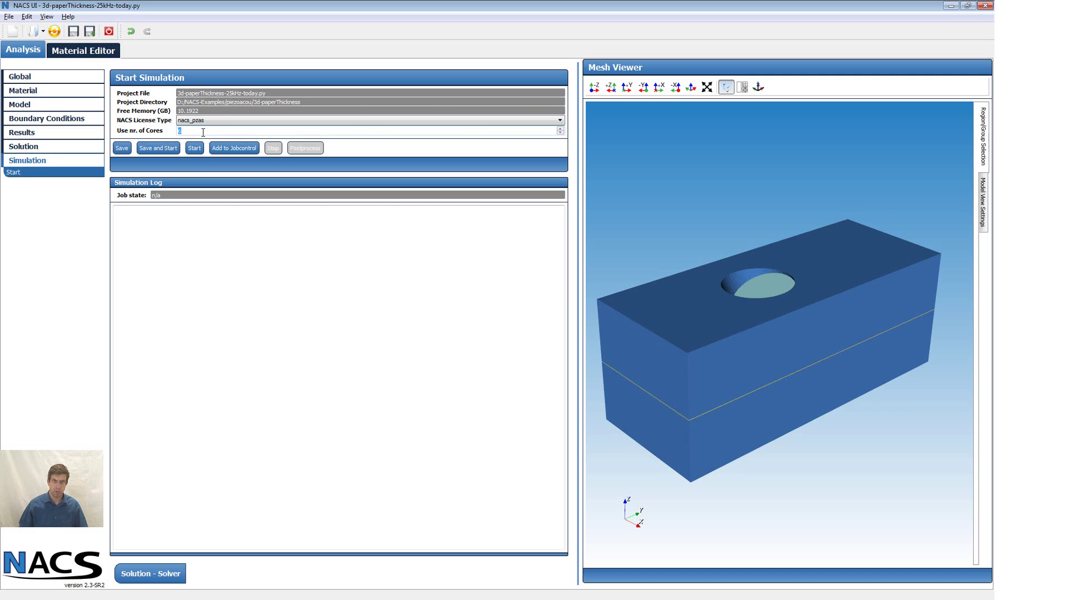
{"action": "scroll", "coordinate": [203, 133], "scroll_direction": "down", "scroll_amount": 1}
{"action": "left_click", "coordinate": [165, 151]}
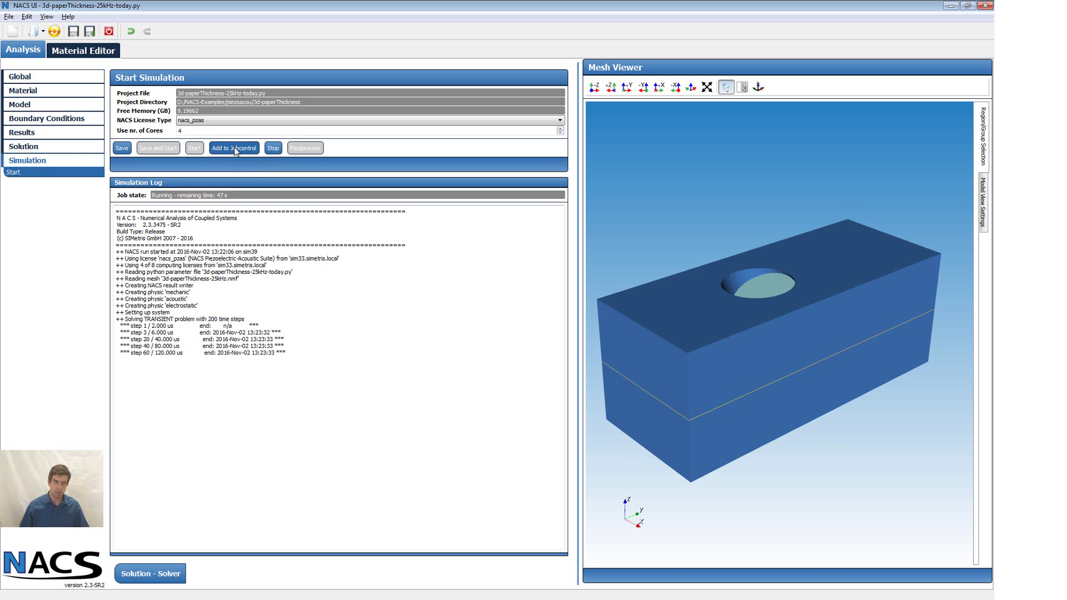
Step: Try to add the running simulation to job control and view its entry in the job list
{"action": "left_click", "coordinate": [234, 149]}
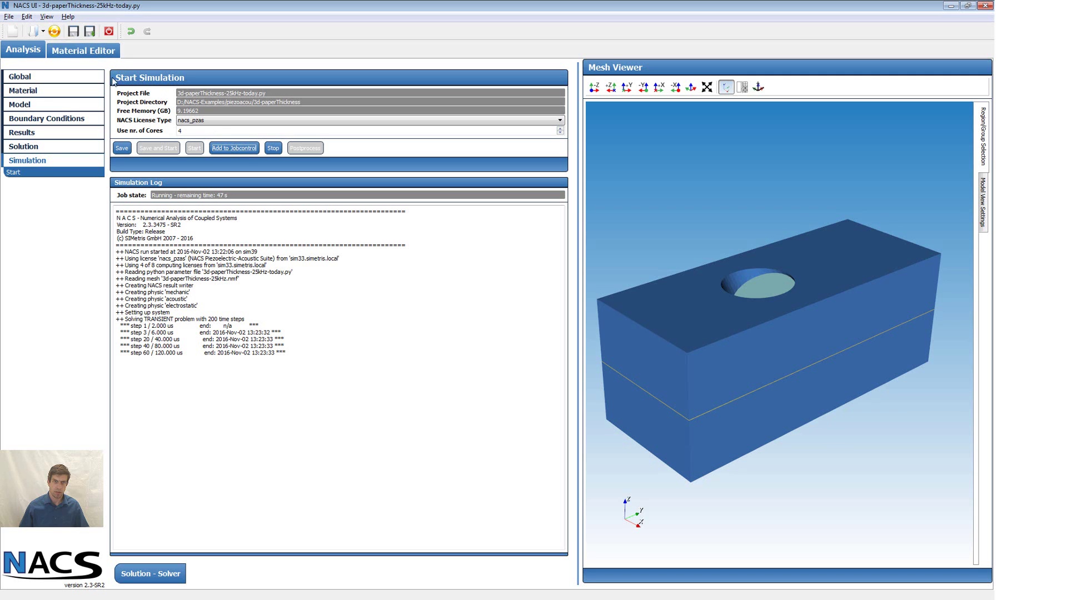
{"action": "left_click", "coordinate": [237, 149]}
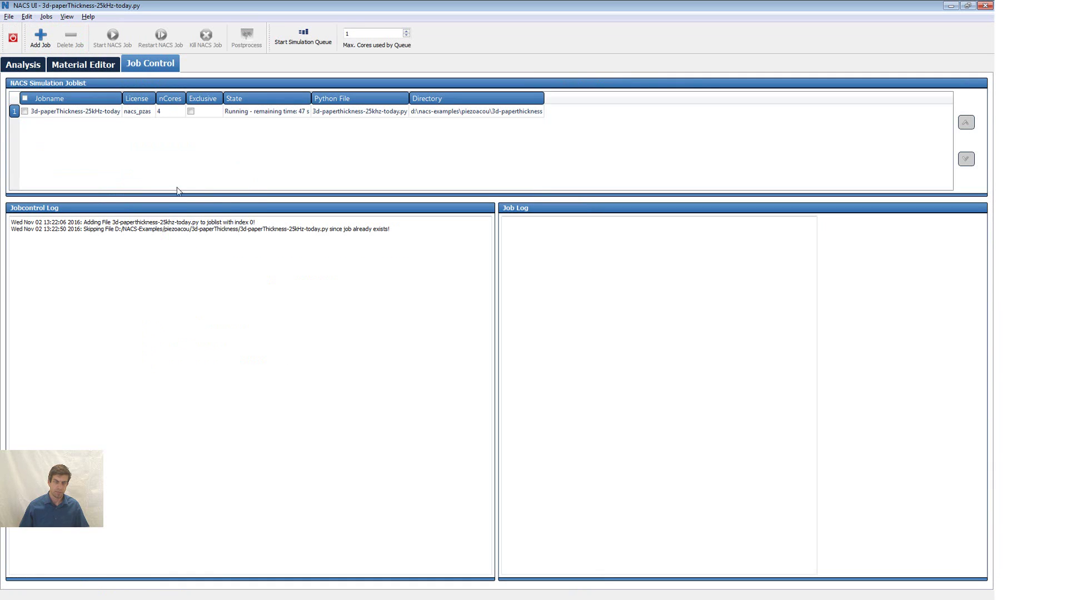
Step: Examine the material definitions of air, paper and PZT-5H, including the options for defining paper's mechanical properties
{"action": "left_click", "coordinate": [86, 65]}
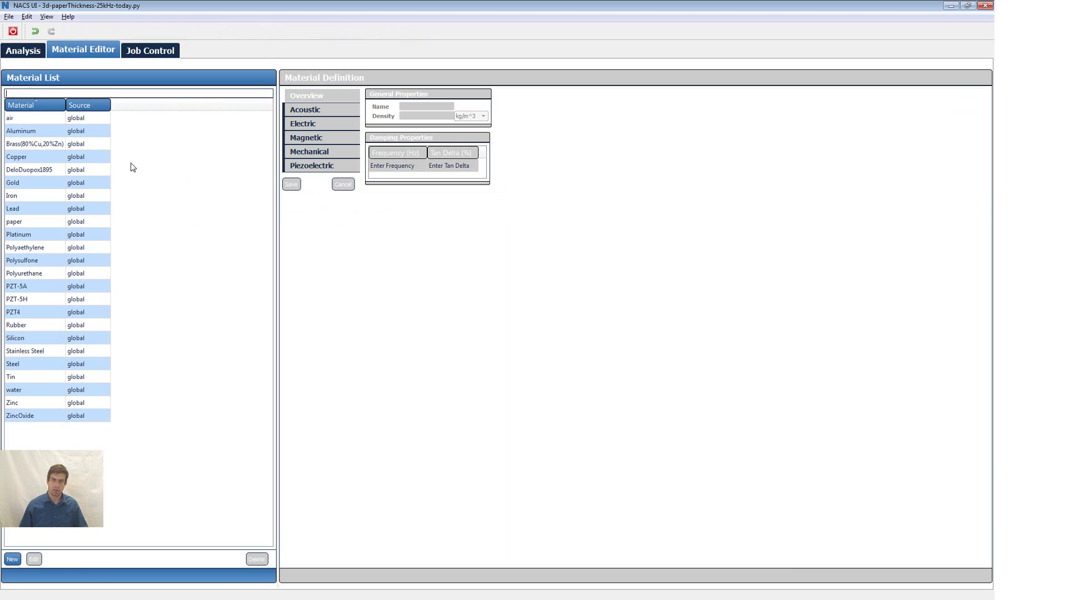
{"action": "left_click", "coordinate": [21, 120]}
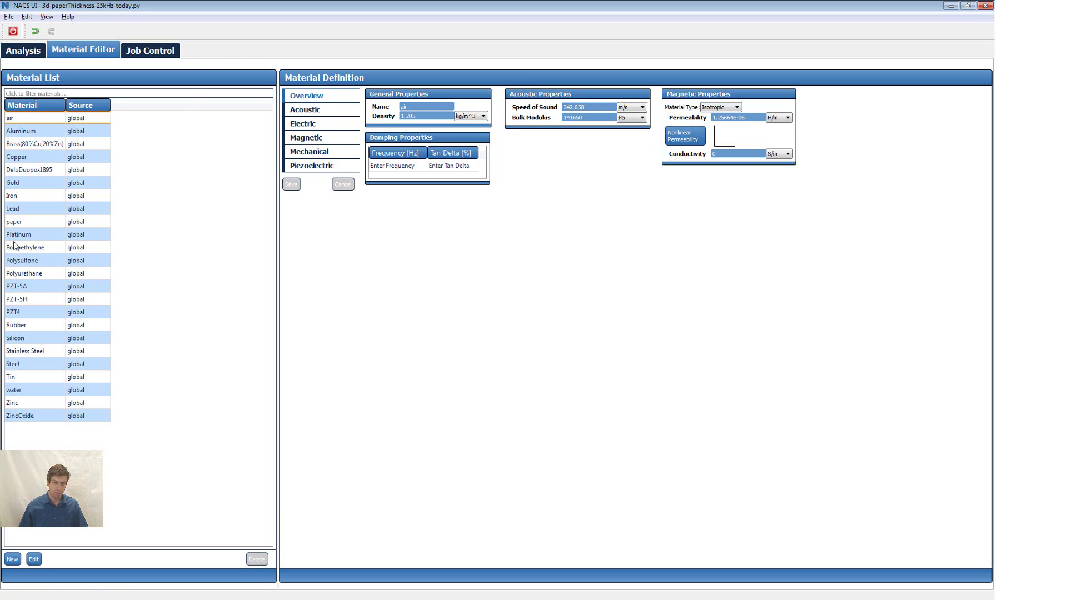
{"action": "left_click", "coordinate": [15, 223]}
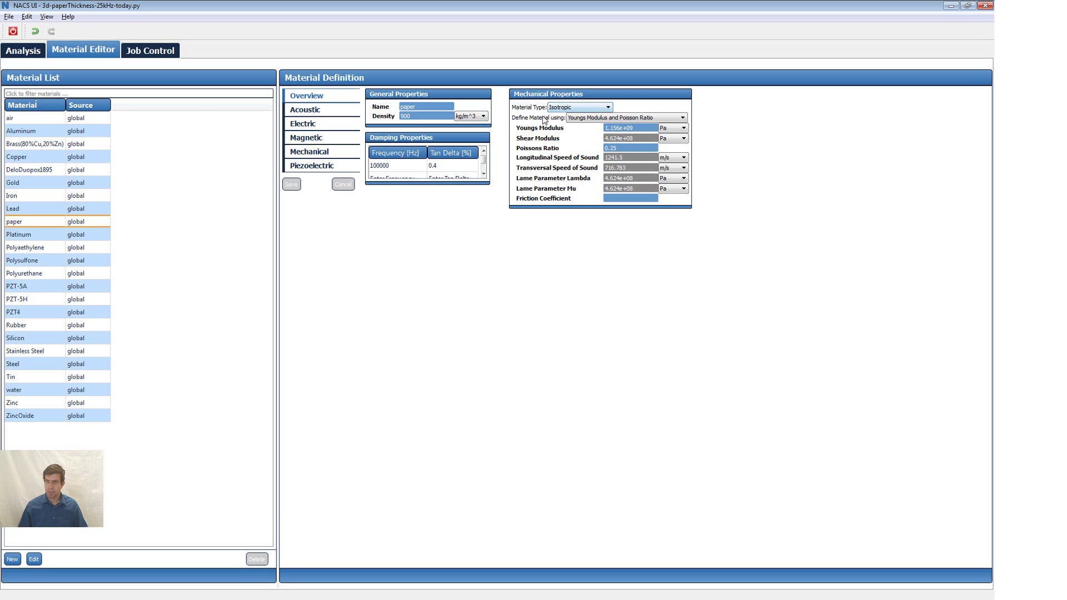
{"action": "left_click", "coordinate": [673, 121]}
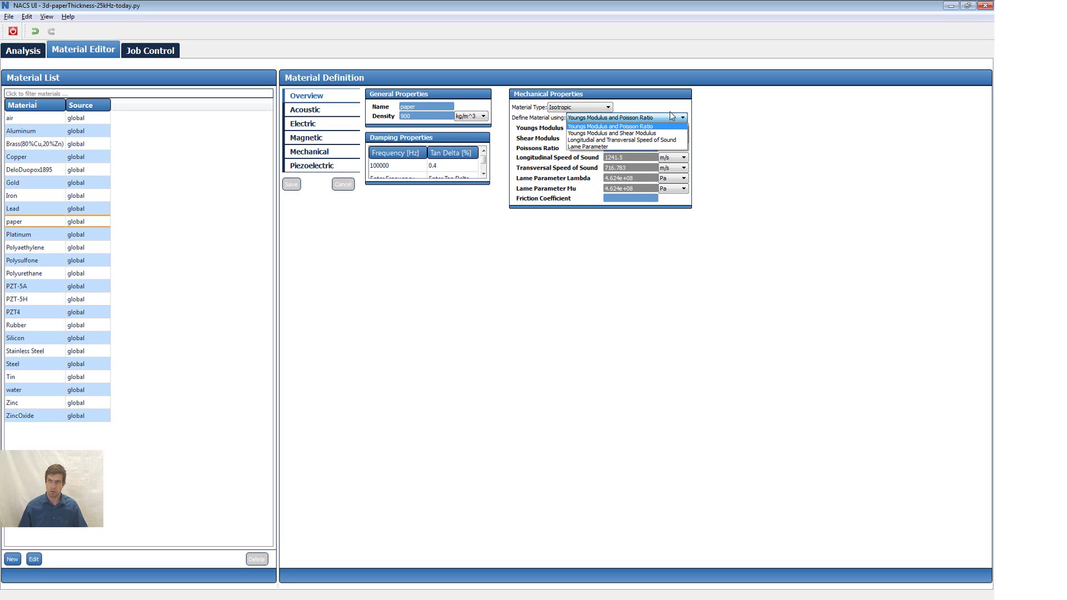
{"action": "left_click", "coordinate": [628, 126]}
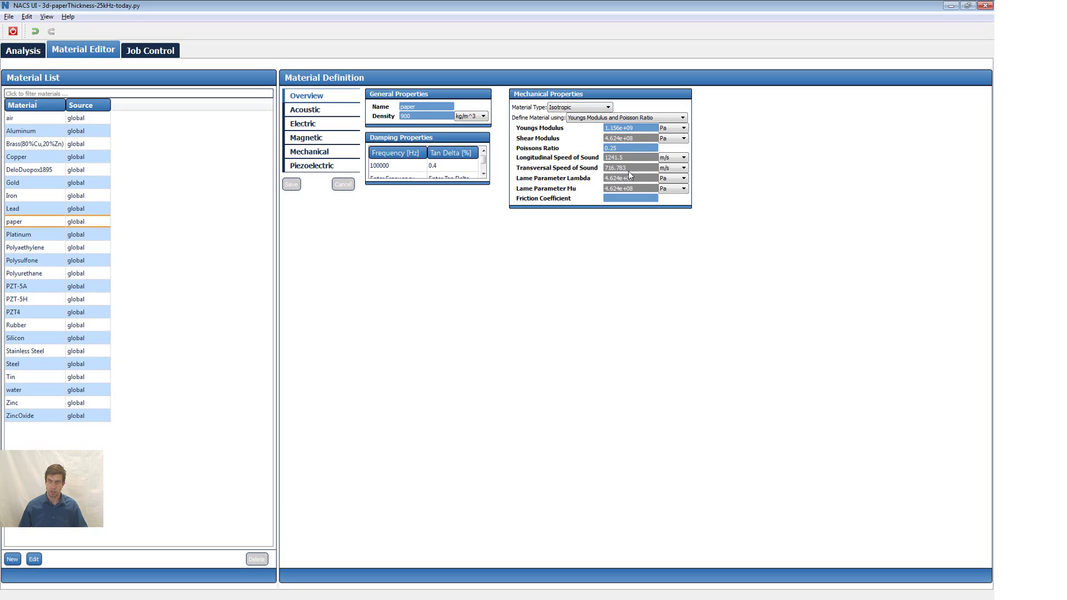
{"action": "left_click", "coordinate": [22, 299]}
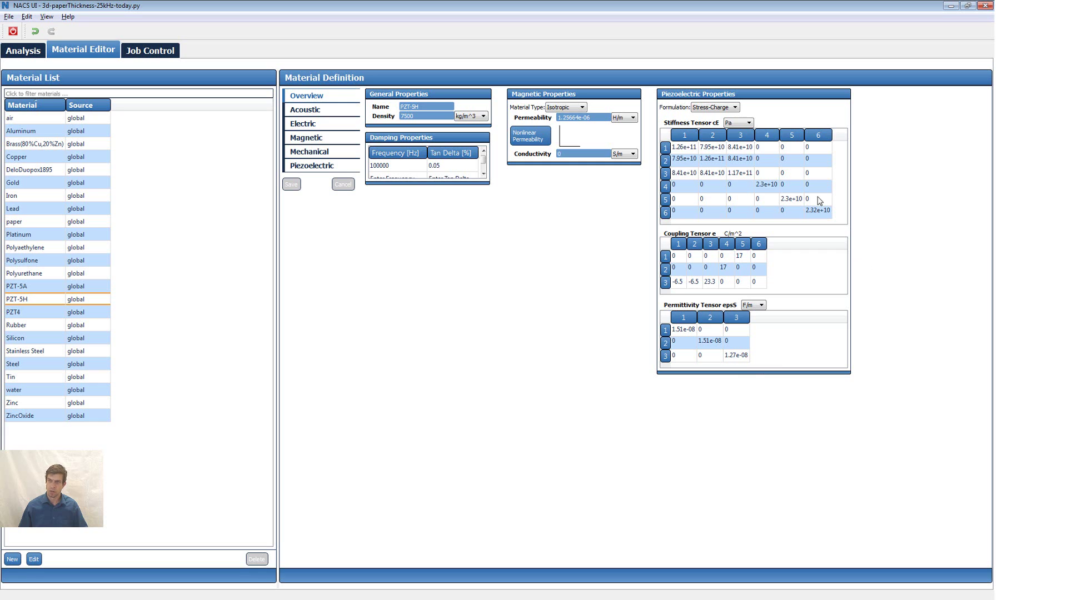
Step: Check the formulation options for PZT-5H's piezoelectric properties, keeping Stress-Charge
{"action": "left_click", "coordinate": [708, 109]}
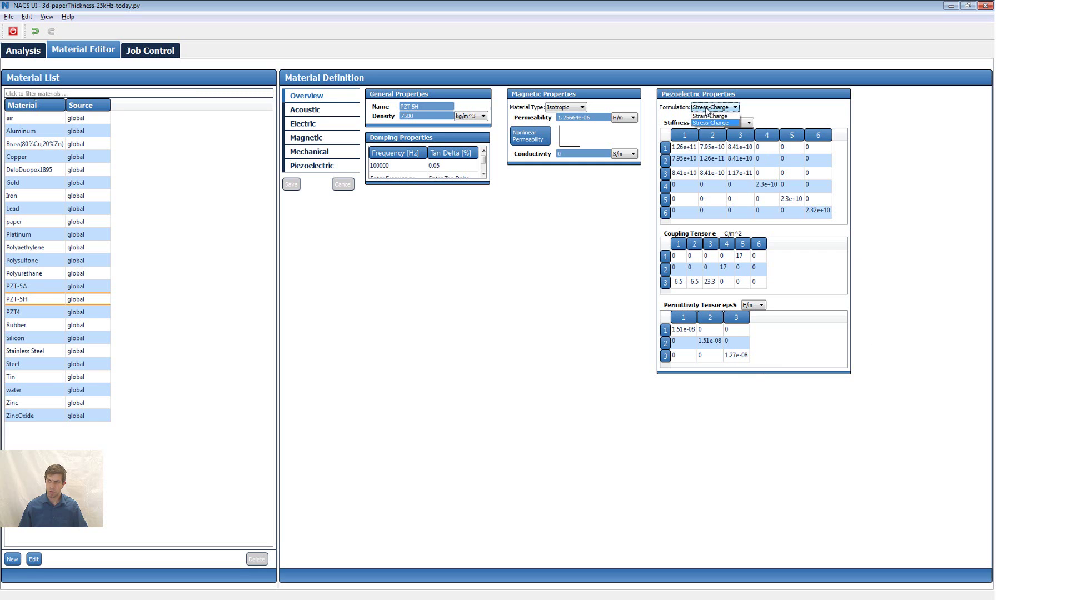
{"action": "left_click", "coordinate": [710, 121]}
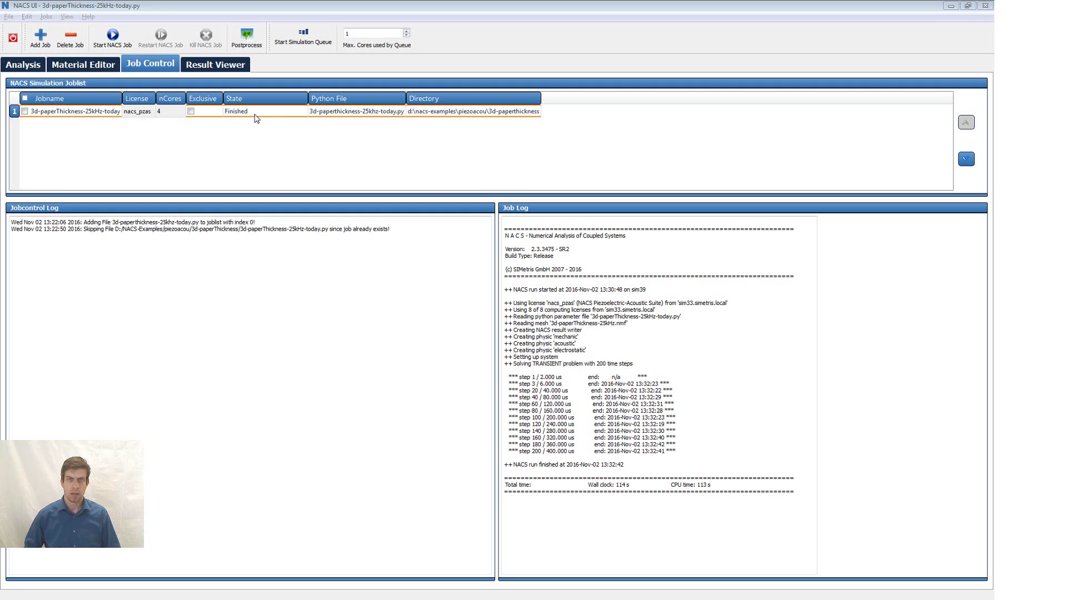
Step: Open the finished job's results for postprocessing and hide the element and node groups so only the regions are shown
{"action": "left_click", "coordinate": [467, 110]}
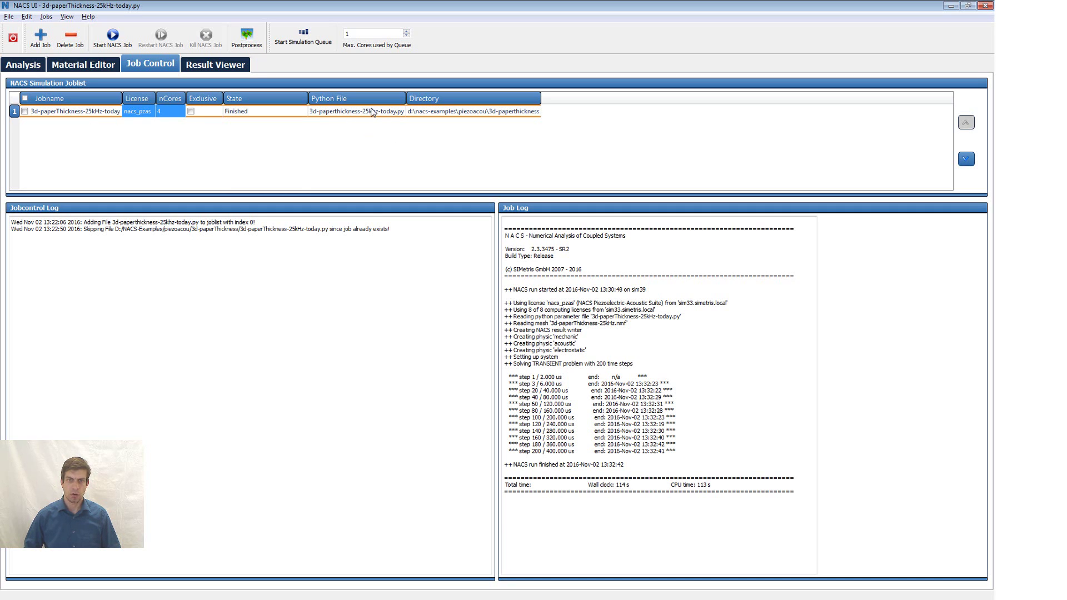
{"action": "left_click", "coordinate": [248, 39]}
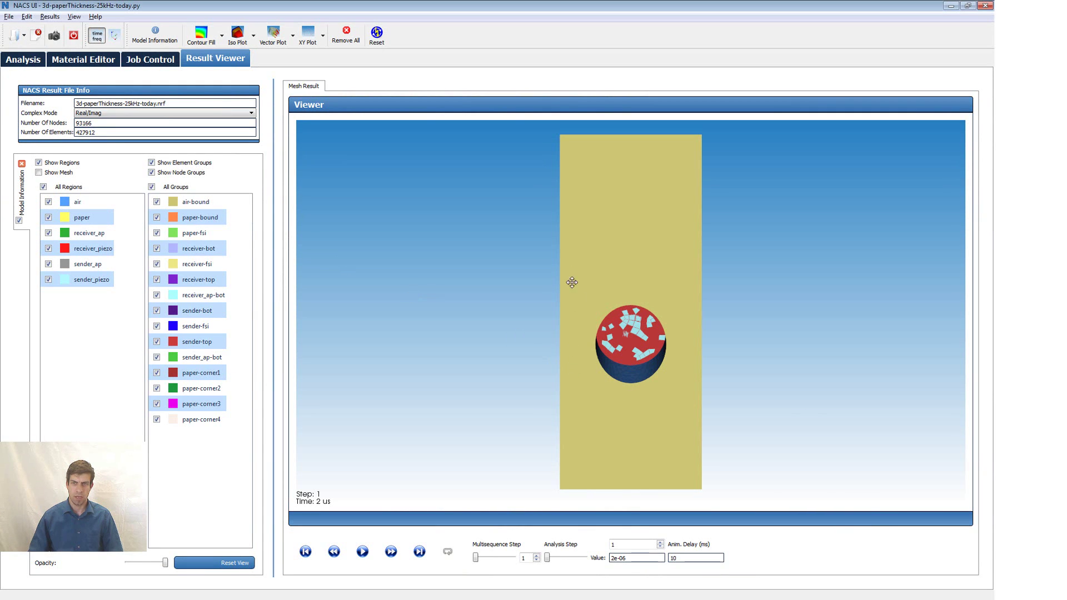
{"action": "left_click_drag", "start_coordinate": [569, 284], "coordinate": [373, 221]}
{"action": "left_click", "coordinate": [151, 172]}
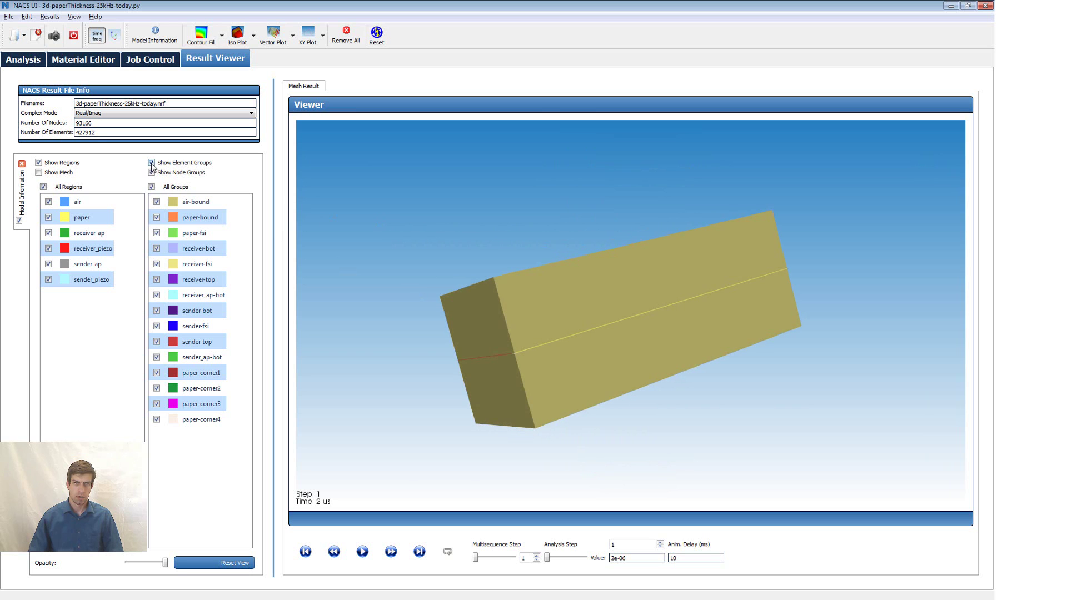
{"action": "left_click", "coordinate": [151, 163]}
{"action": "left_click_drag", "start_coordinate": [856, 362], "coordinate": [702, 185]}
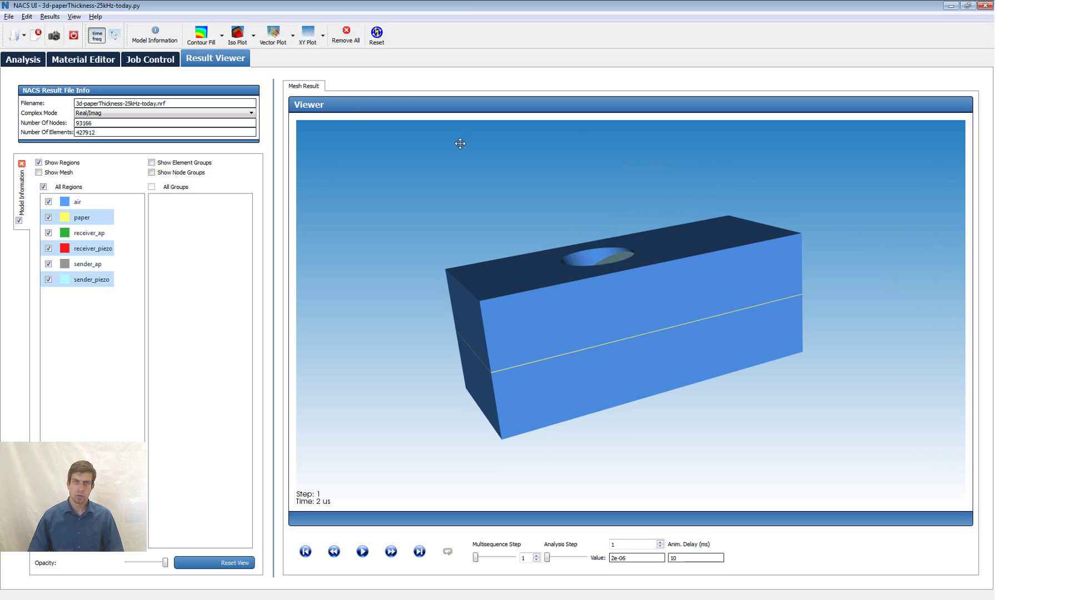
Step: Create an XY plot of elecPotential at receiver-top, real part, and turn on the plot grid
{"action": "left_click", "coordinate": [323, 45]}
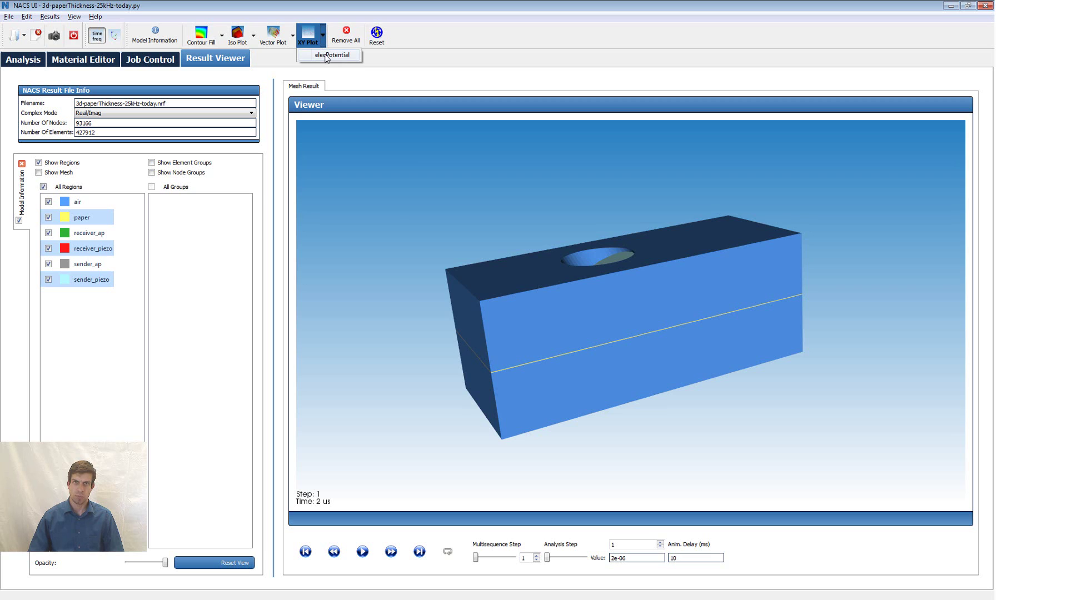
{"action": "left_click", "coordinate": [328, 57]}
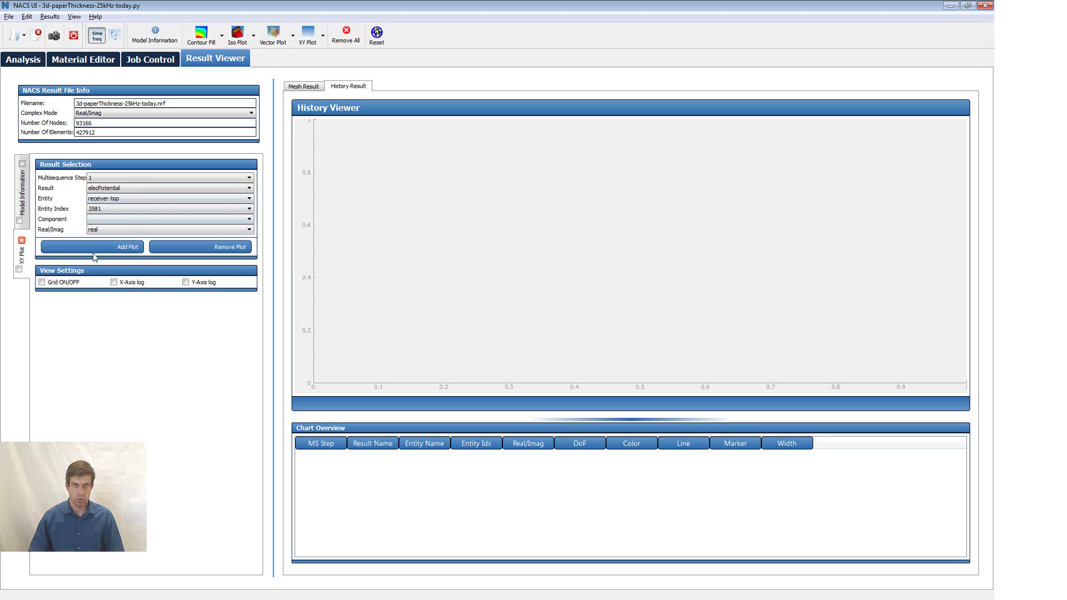
{"action": "left_click", "coordinate": [129, 247]}
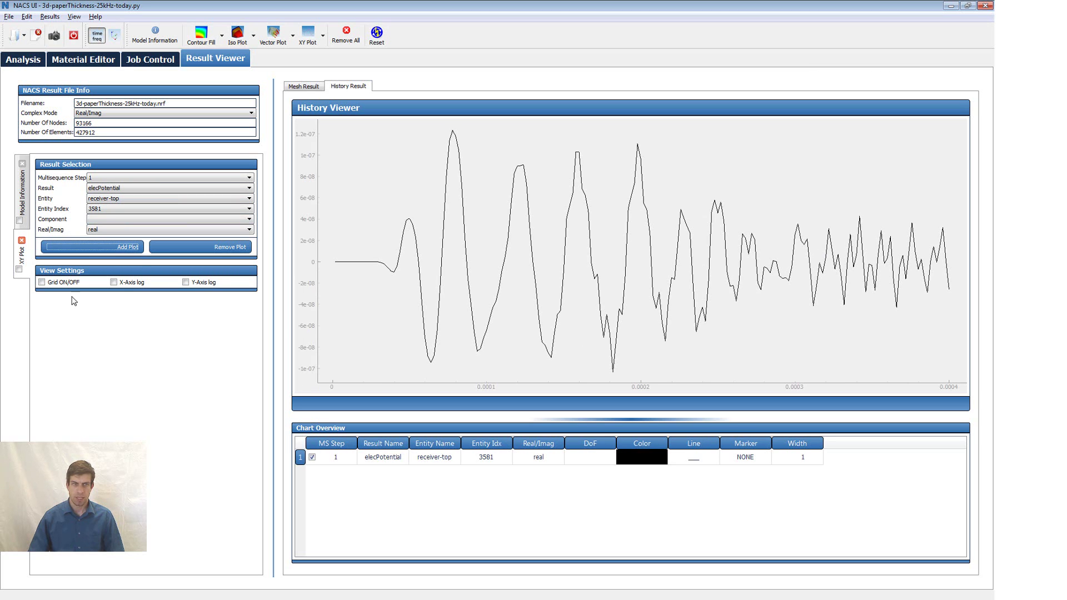
{"action": "left_click", "coordinate": [42, 282]}
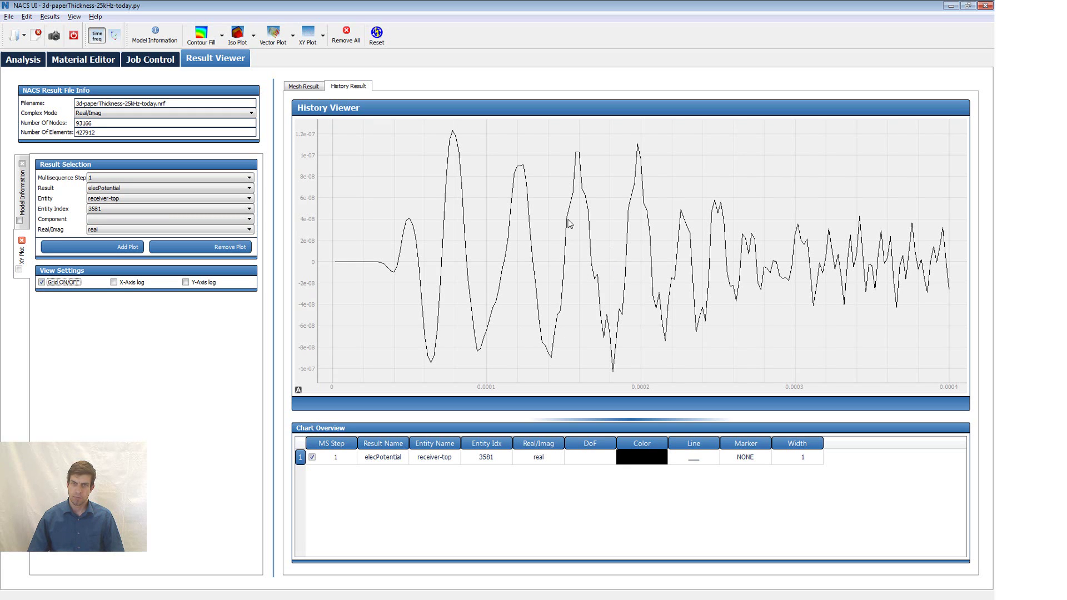
Step: Inspect the early and late portions of the receiver voltage signal up close, restoring the full plot range after each
{"action": "left_click_drag", "start_coordinate": [373, 129], "coordinate": [500, 374]}
{"action": "right_click", "coordinate": [515, 311]}
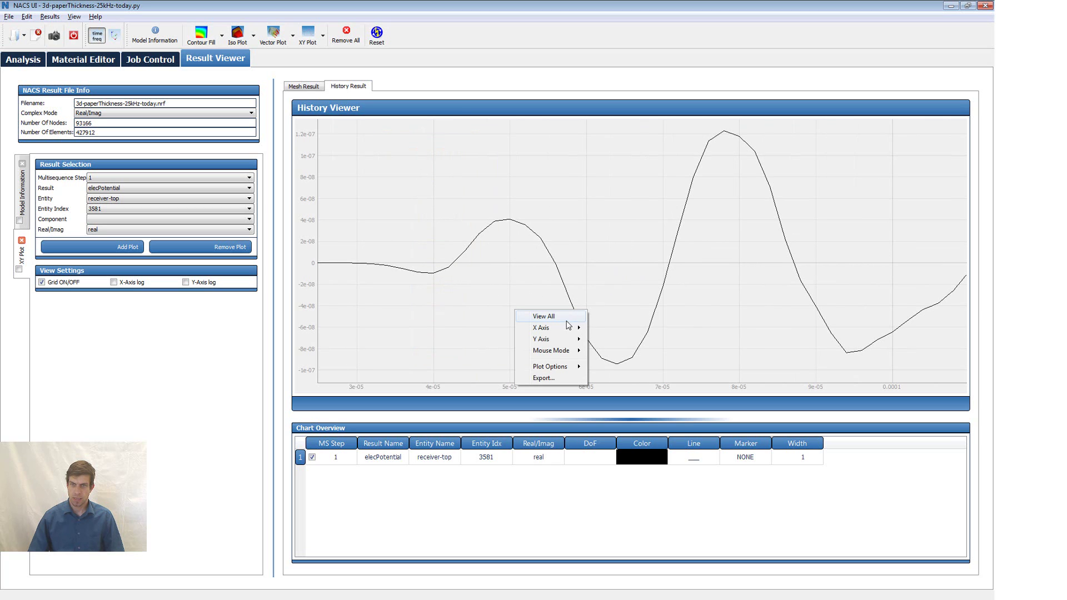
{"action": "left_click", "coordinate": [564, 320]}
{"action": "left_click_drag", "start_coordinate": [661, 189], "coordinate": [877, 322]}
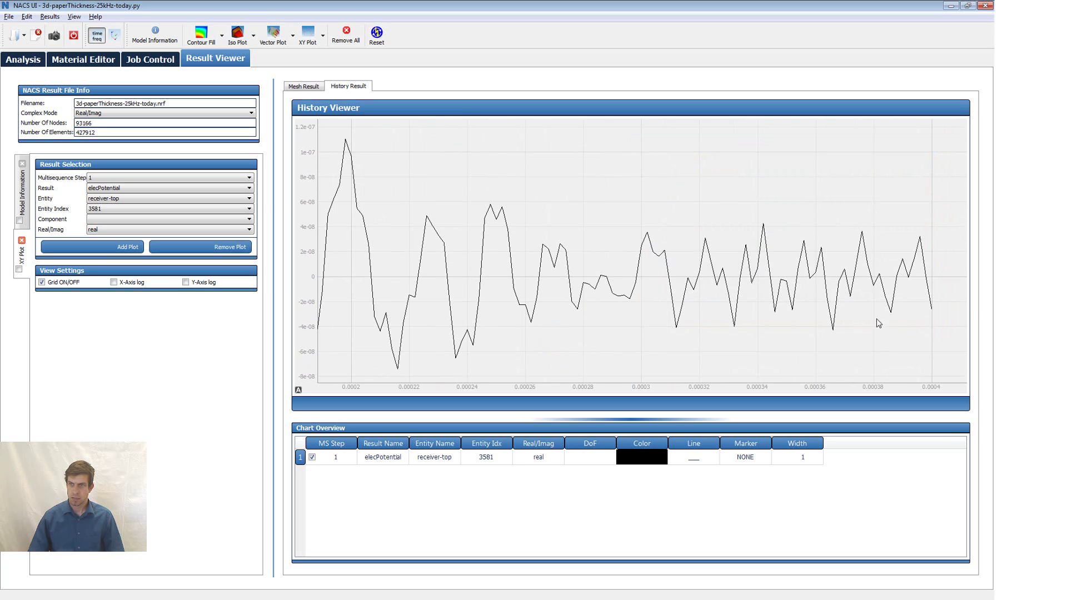
{"action": "right_click", "coordinate": [812, 279]}
{"action": "left_click", "coordinate": [828, 285]}
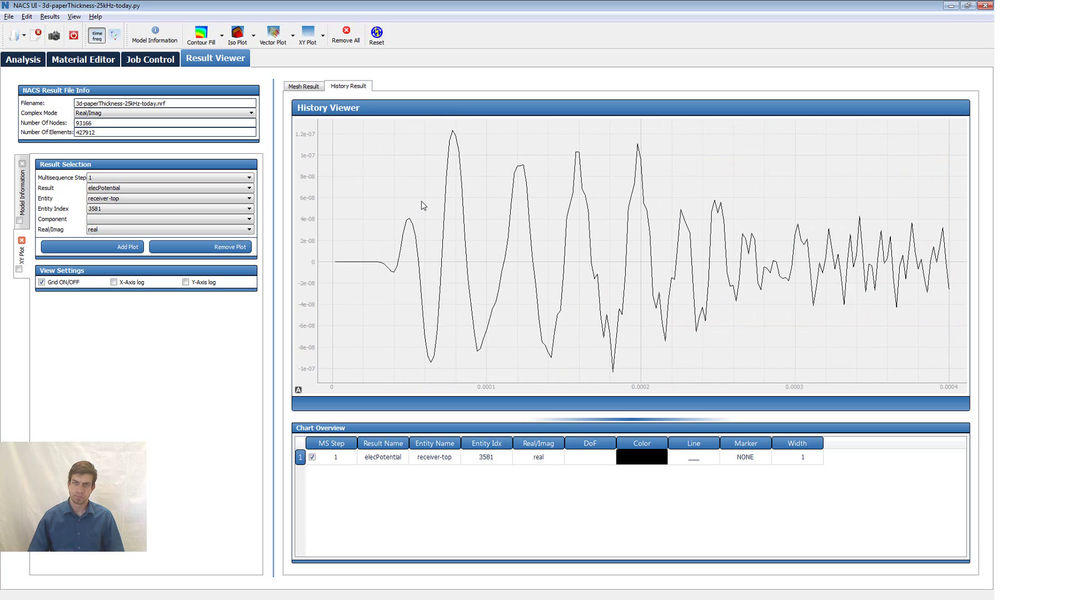
Step: Apply the Power Spectrum (FFT) transform to the receiver signal and examine its highest peak, restoring the full spectrum range
{"action": "right_click", "coordinate": [405, 187]}
{"action": "mouse_move", "coordinate": [442, 243]}
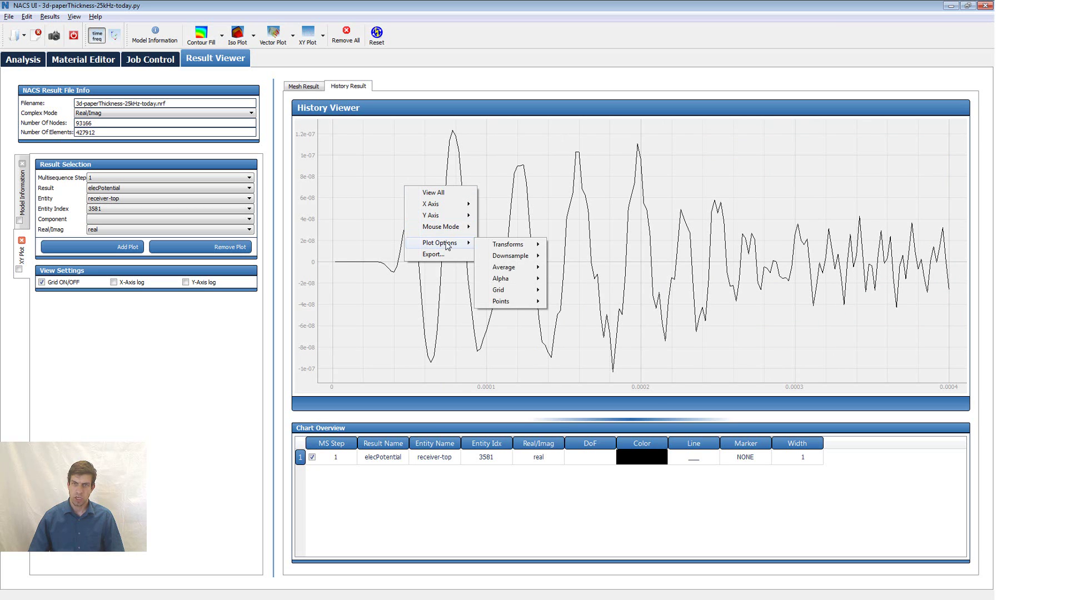
{"action": "mouse_move", "coordinate": [498, 245]}
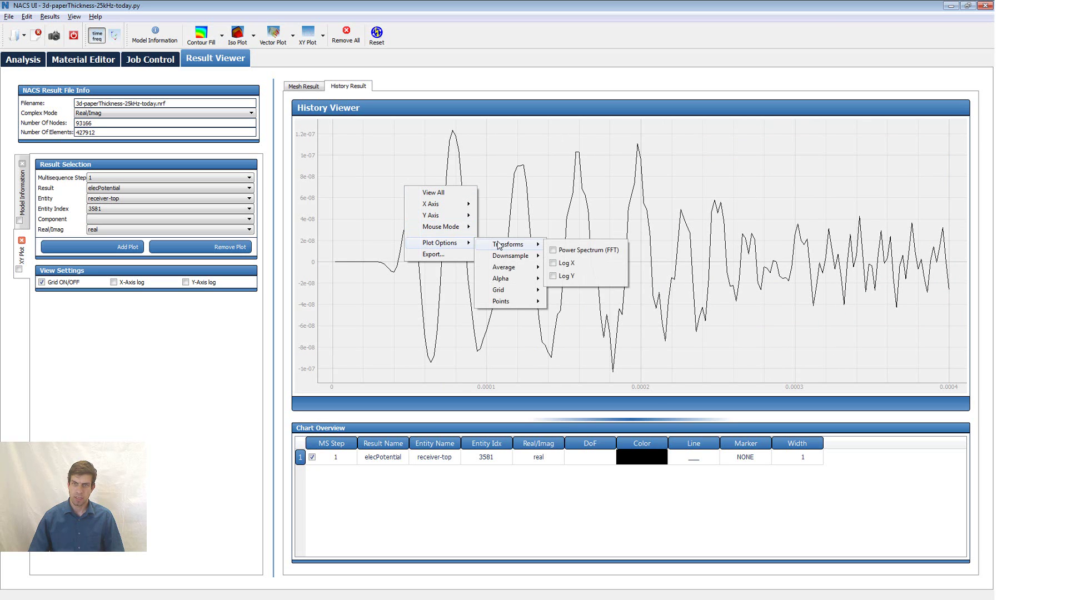
{"action": "left_click", "coordinate": [553, 252]}
{"action": "left_click", "coordinate": [368, 146]}
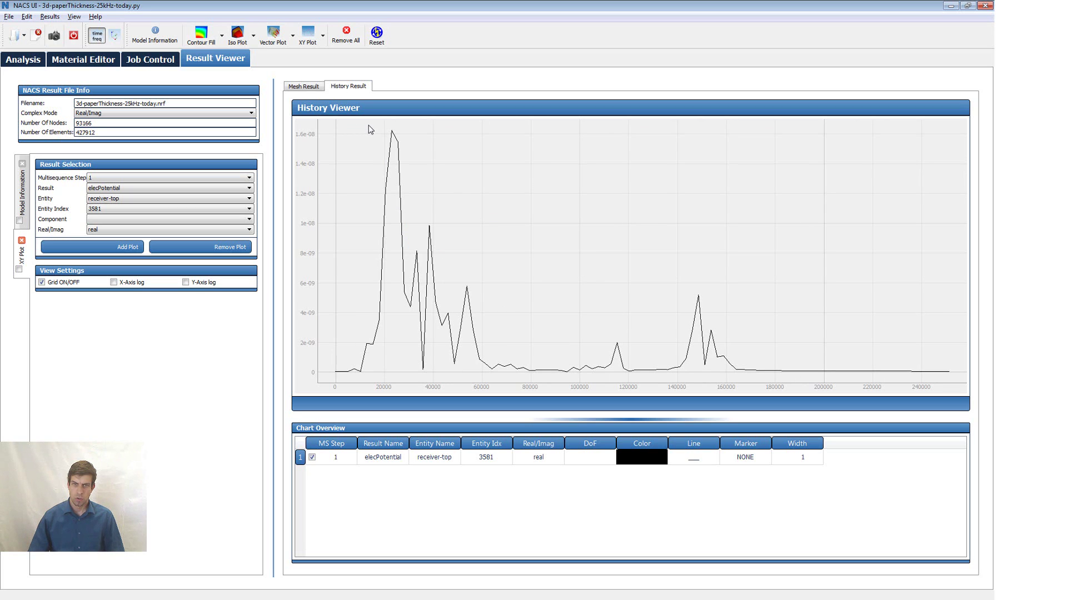
{"action": "left_click_drag", "start_coordinate": [380, 124], "coordinate": [414, 380]}
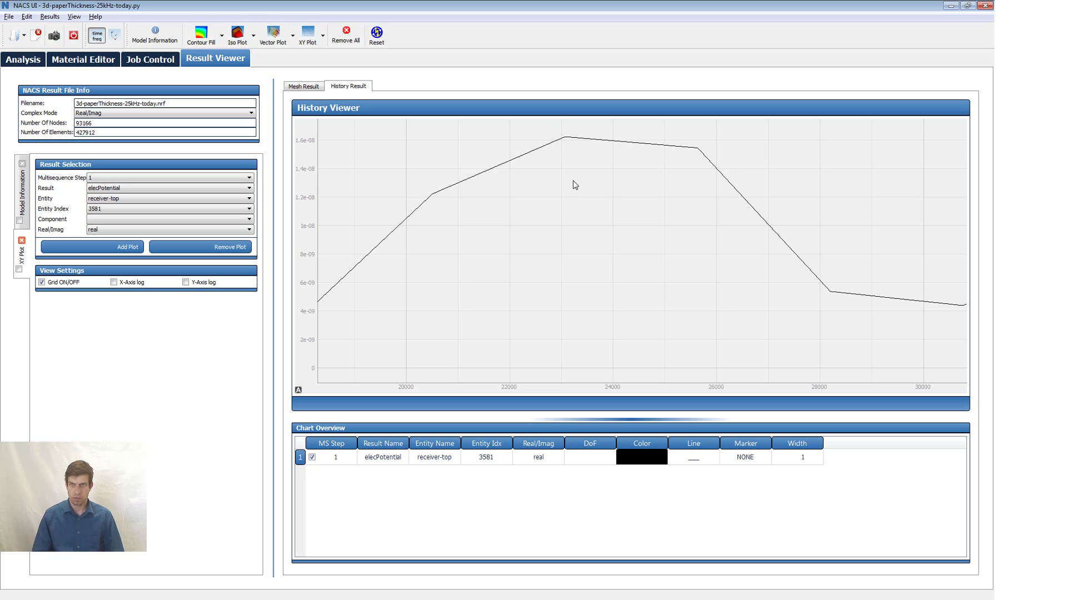
{"action": "right_click", "coordinate": [564, 194]}
{"action": "left_click", "coordinate": [590, 201]}
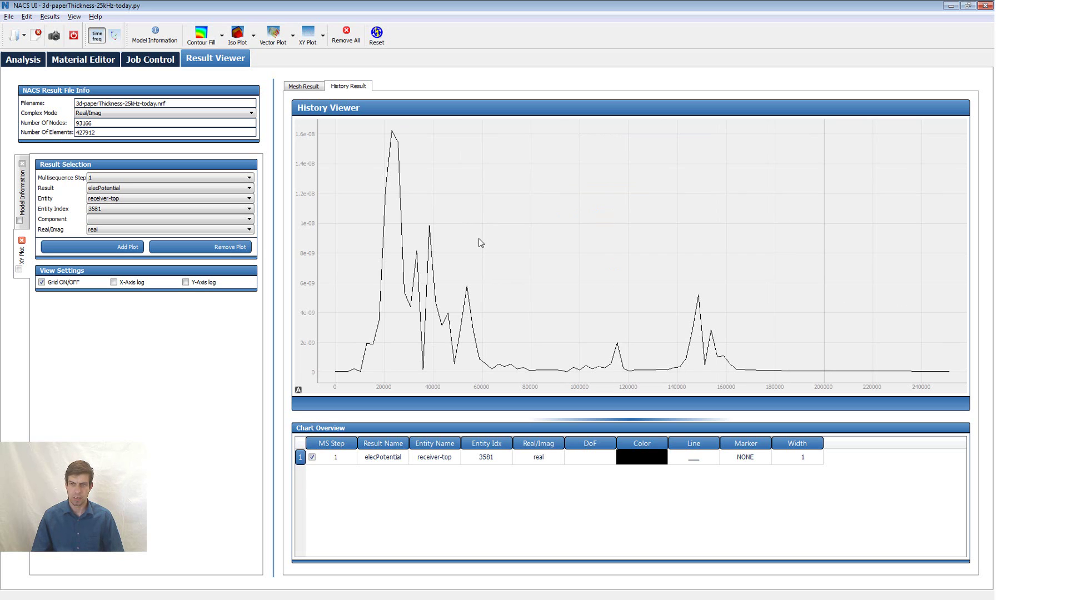
Step: Turn off the Power Spectrum (FFT) transform to return the receiver plot to the time domain
{"action": "right_click", "coordinate": [638, 200]}
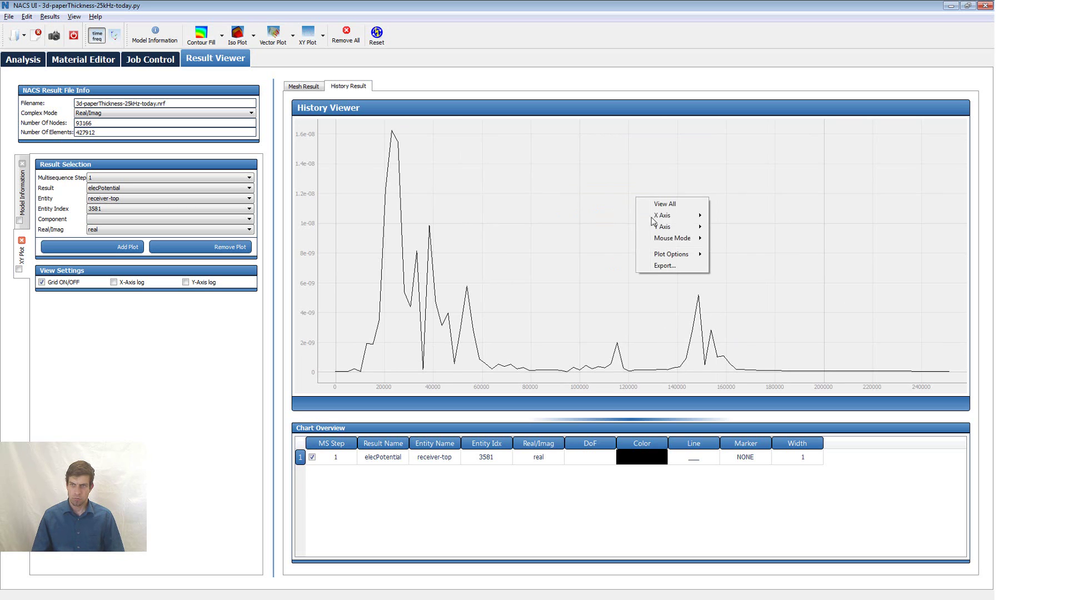
{"action": "mouse_move", "coordinate": [695, 255]}
{"action": "mouse_move", "coordinate": [729, 256]}
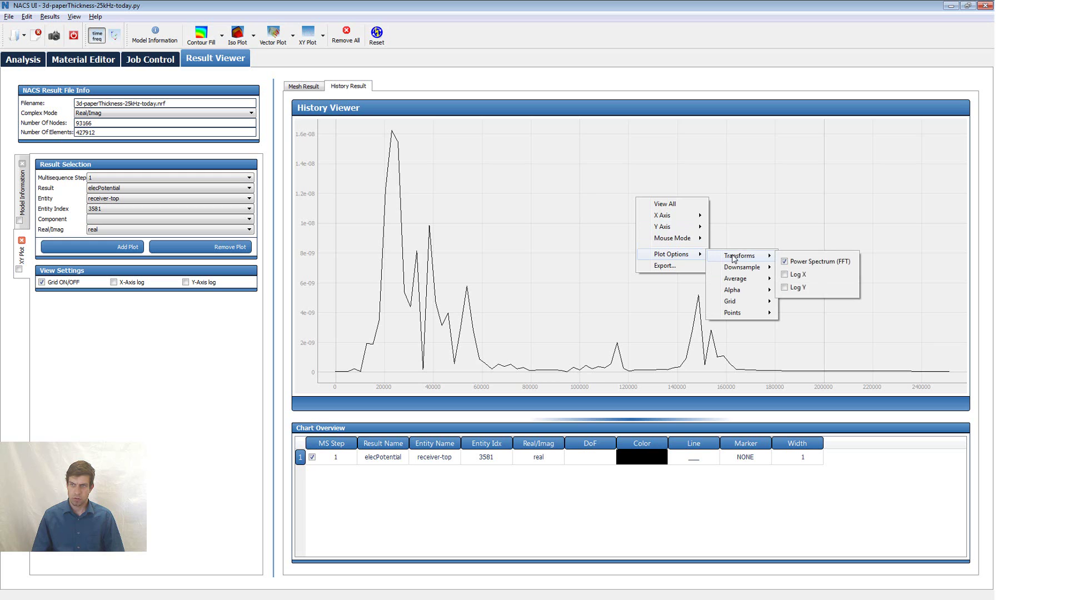
{"action": "left_click", "coordinate": [785, 262]}
{"action": "left_click", "coordinate": [379, 161]}
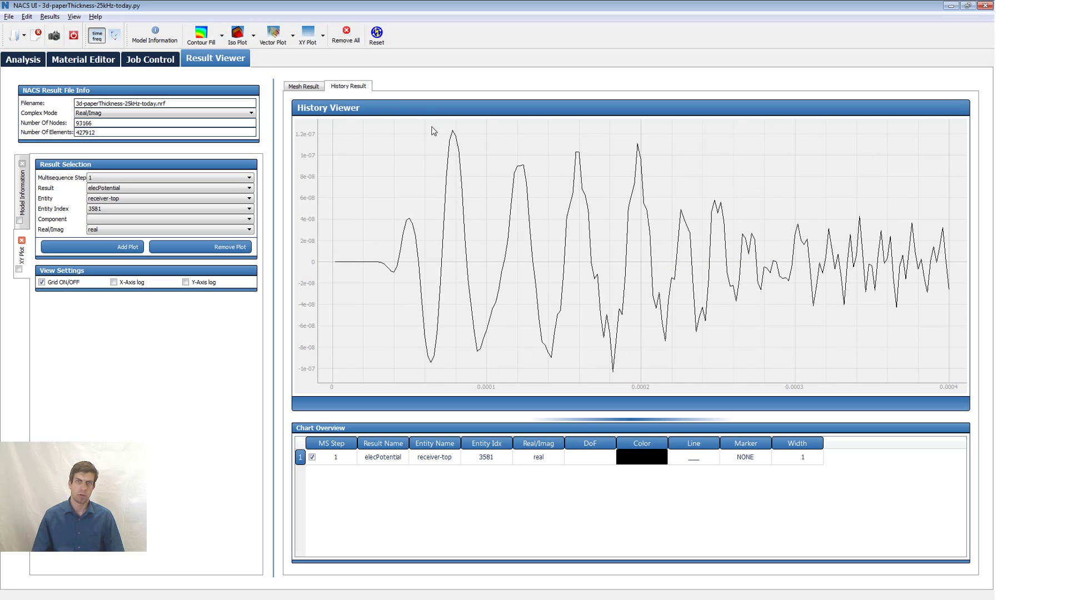
Step: Show a contour fill of mechDisplacement and set the analysis step to 28
{"action": "left_click", "coordinate": [222, 42]}
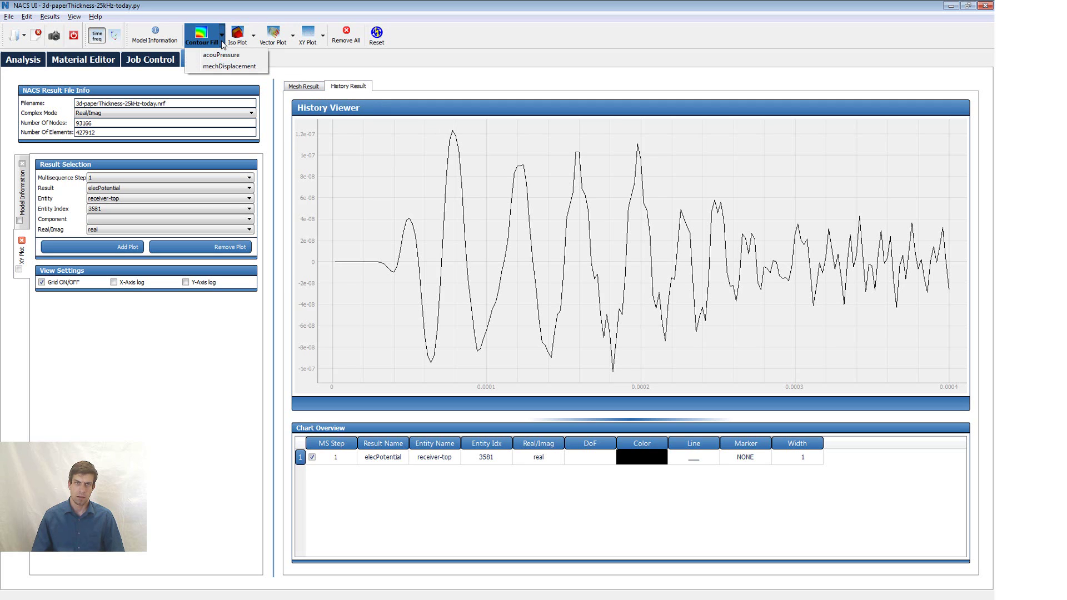
{"action": "left_click", "coordinate": [232, 67]}
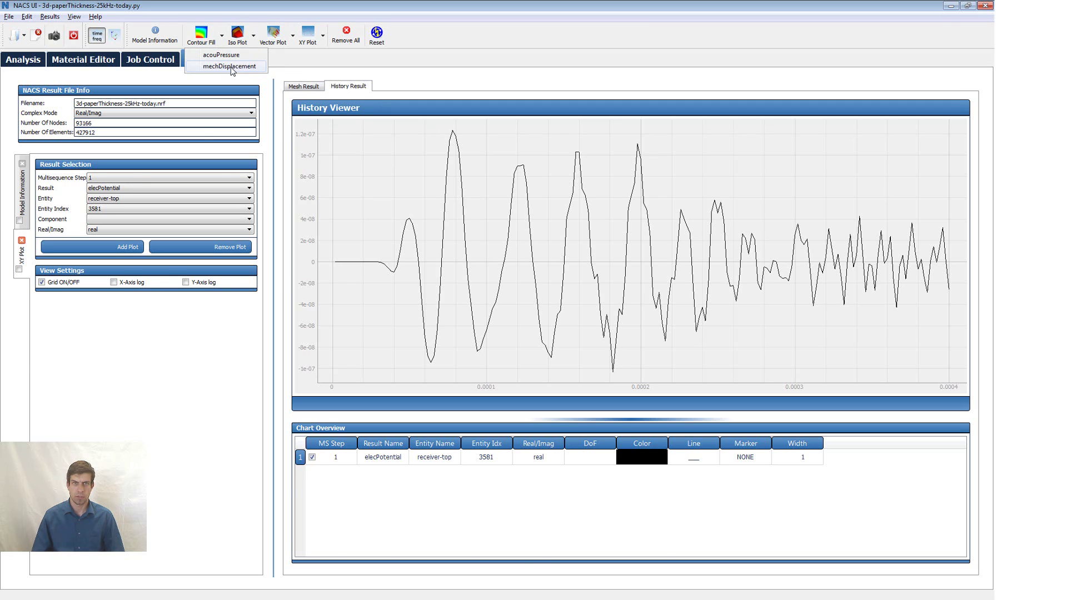
{"action": "left_click_drag", "start_coordinate": [562, 370], "coordinate": [596, 430]}
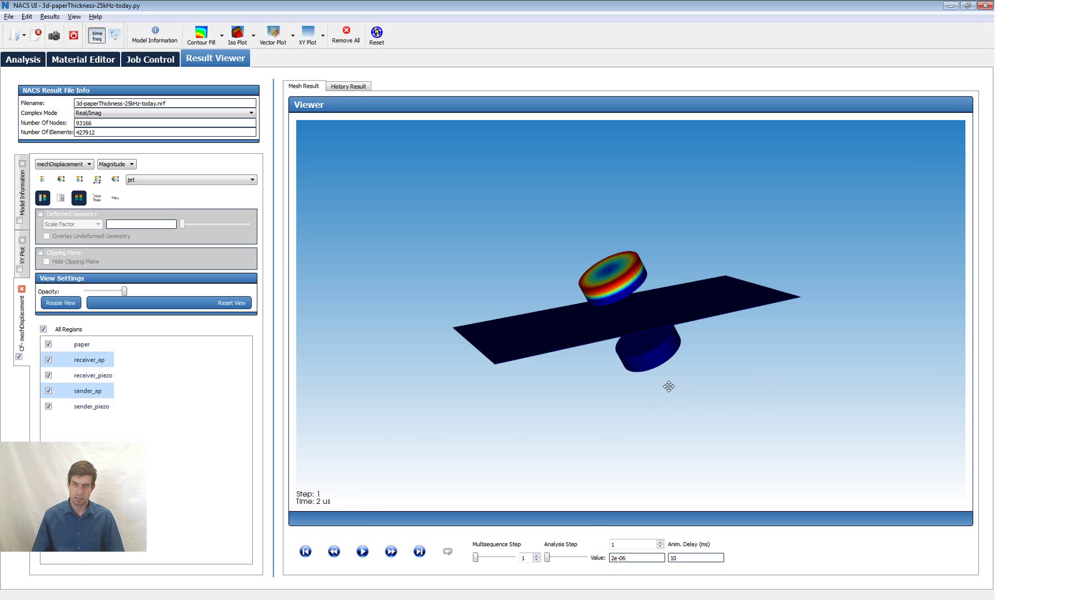
{"action": "left_click_drag", "start_coordinate": [548, 561], "coordinate": [561, 562]}
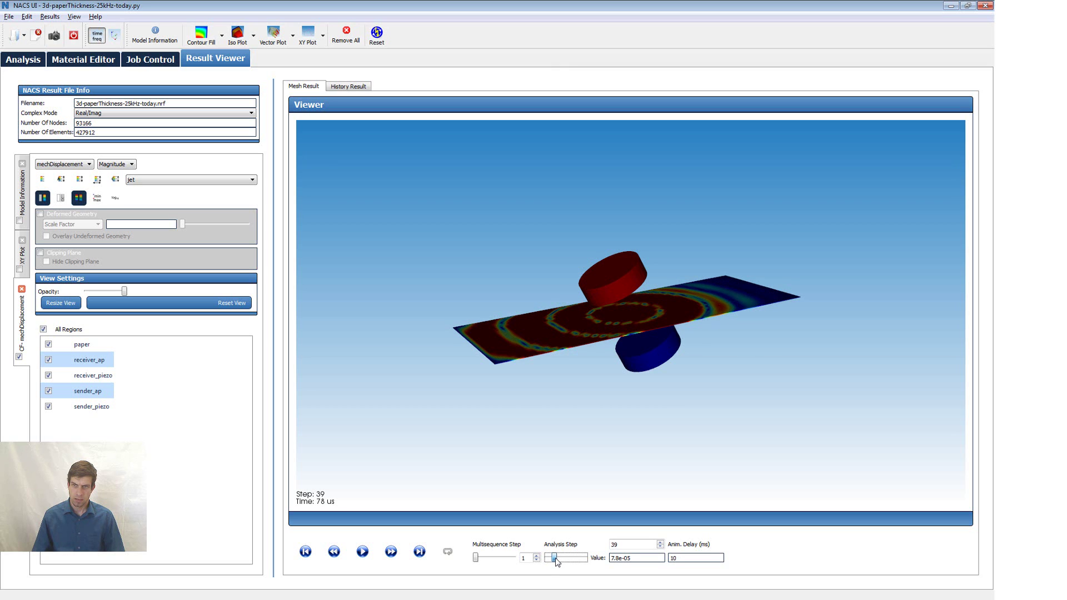
{"action": "left_click_drag", "start_coordinate": [555, 562], "coordinate": [551, 561]}
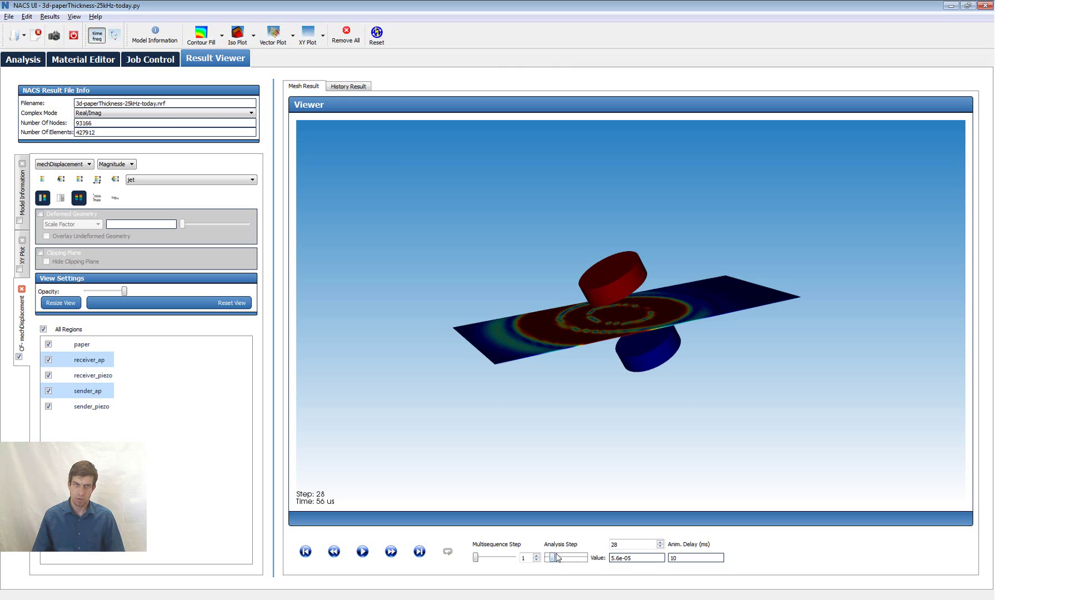
Step: Rescale the displacement colours to the current step's range and show the colour legend horizontally above the model
{"action": "left_click", "coordinate": [80, 180]}
{"action": "left_click_drag", "start_coordinate": [747, 411], "coordinate": [613, 436]}
{"action": "left_click_drag", "start_coordinate": [645, 232], "coordinate": [651, 225]}
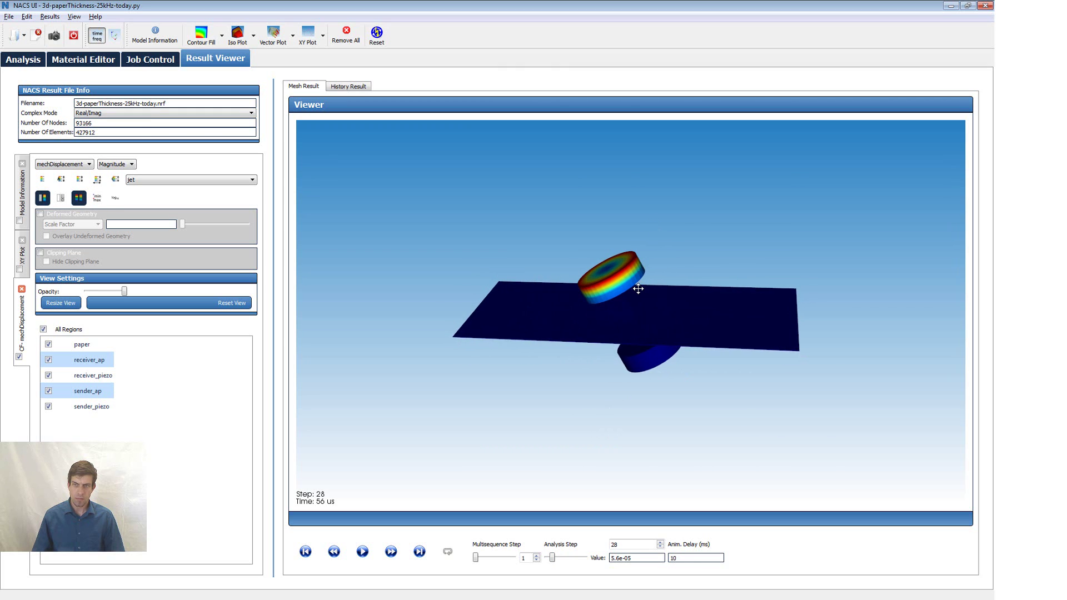
{"action": "scroll", "coordinate": [638, 289], "scroll_direction": "up", "scroll_amount": 2}
{"action": "left_click", "coordinate": [41, 179]}
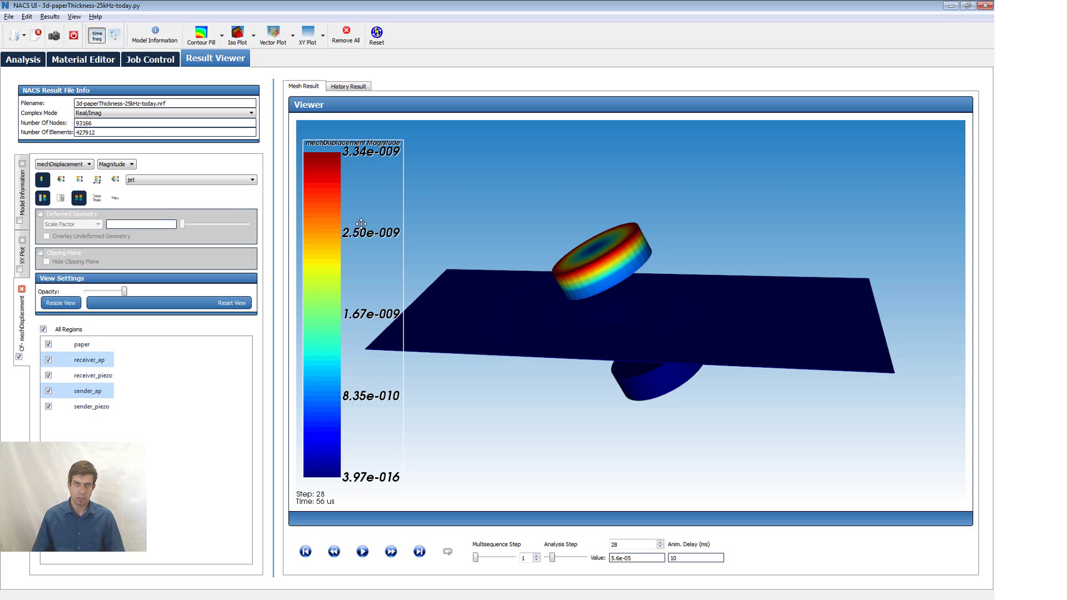
{"action": "left_click_drag", "start_coordinate": [401, 255], "coordinate": [389, 164]}
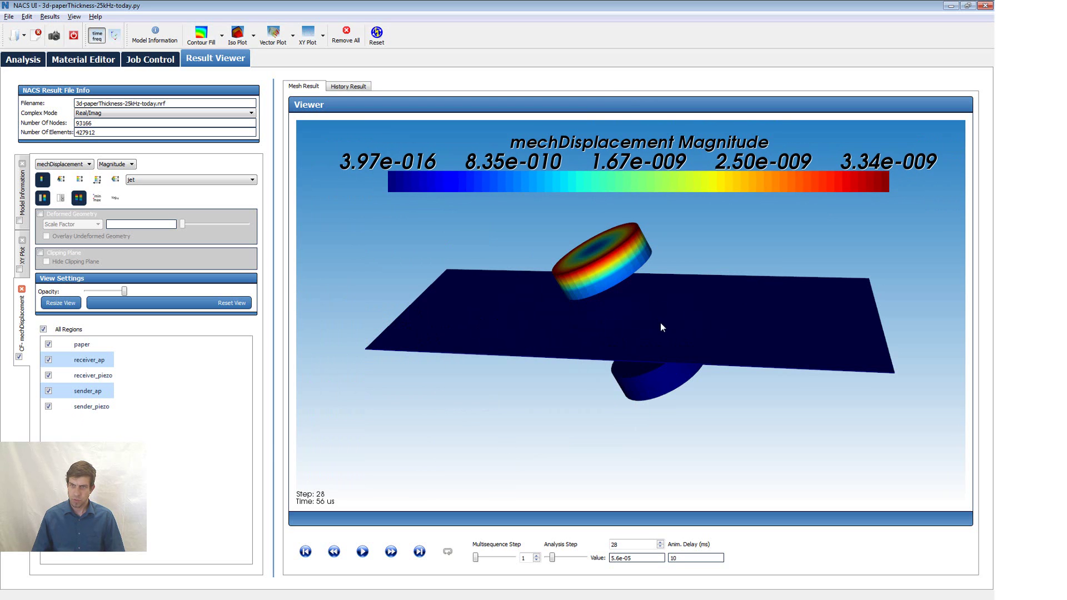
{"action": "left_click_drag", "start_coordinate": [662, 323], "coordinate": [631, 298]}
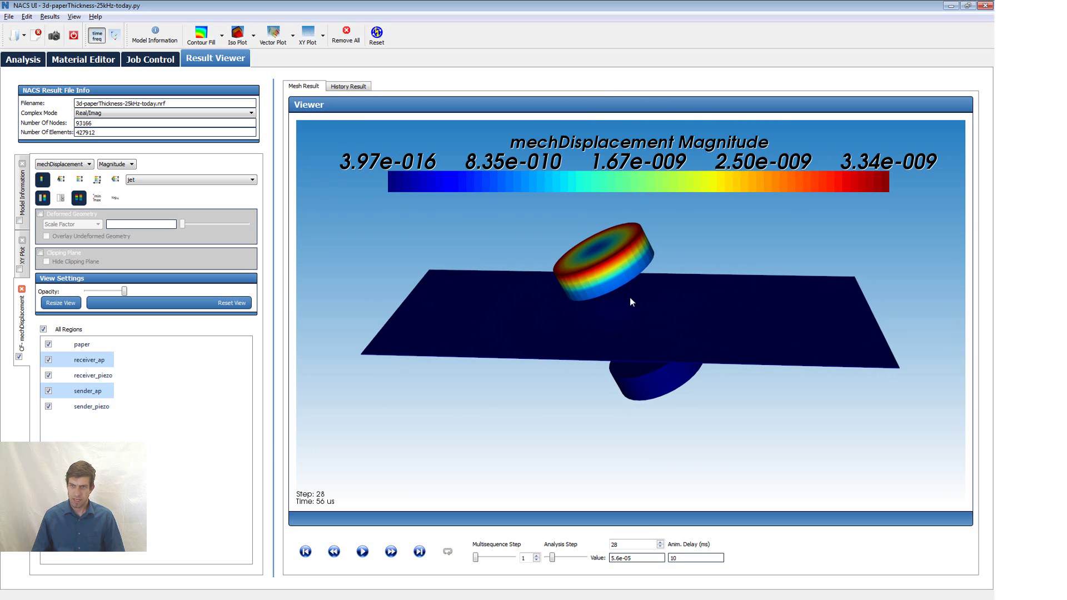
Step: Hide the sender_ap and sender_piezo regions and rescale the displacement colours to the remaining regions
{"action": "left_click", "coordinate": [48, 407]}
{"action": "left_click", "coordinate": [49, 391]}
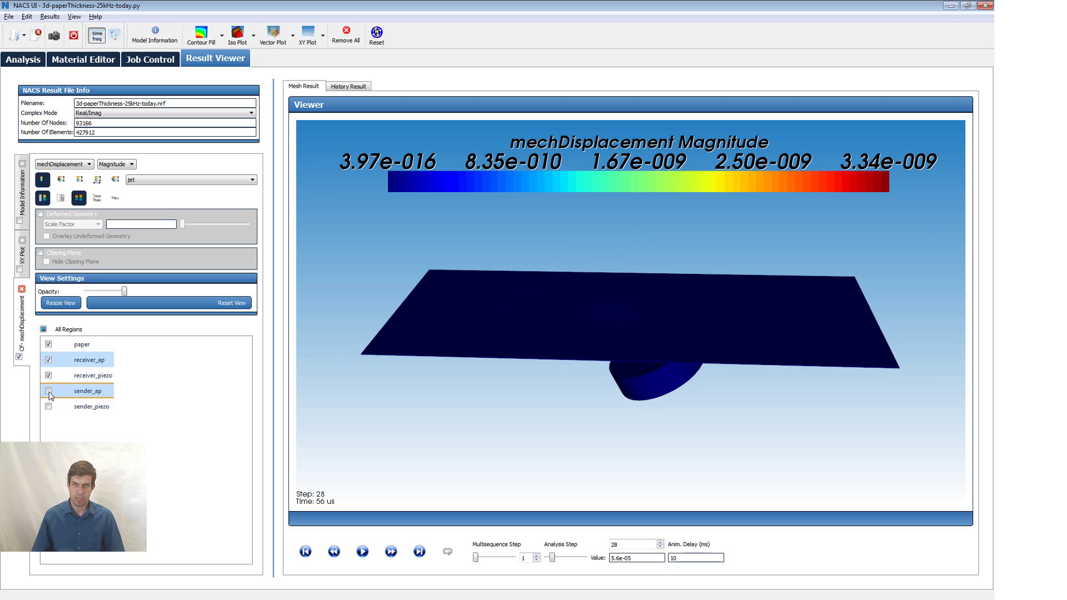
{"action": "left_click", "coordinate": [80, 180]}
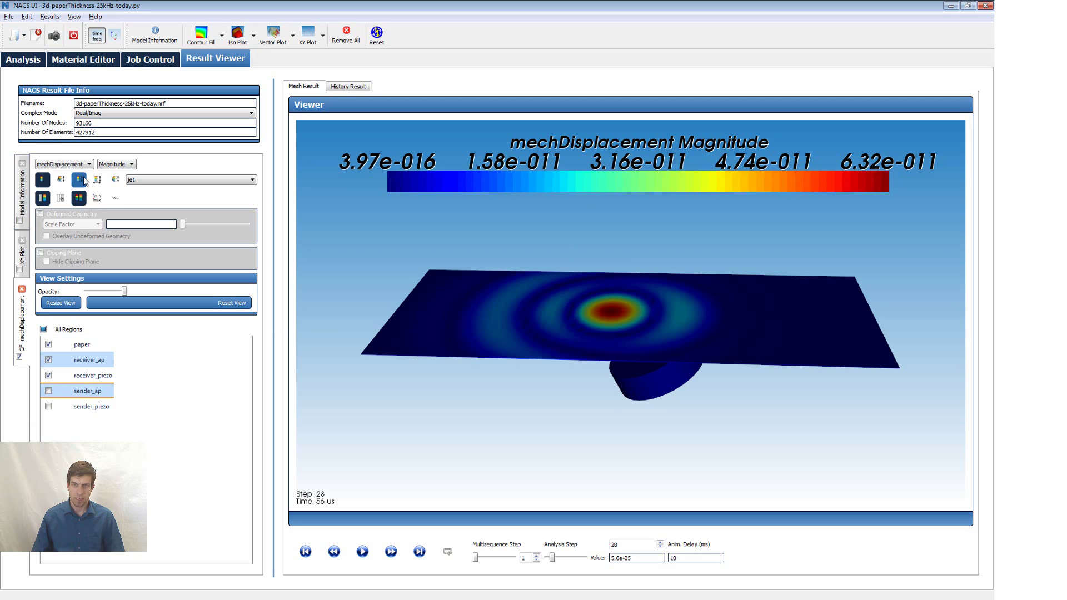
{"action": "left_click_drag", "start_coordinate": [669, 423], "coordinate": [678, 436]}
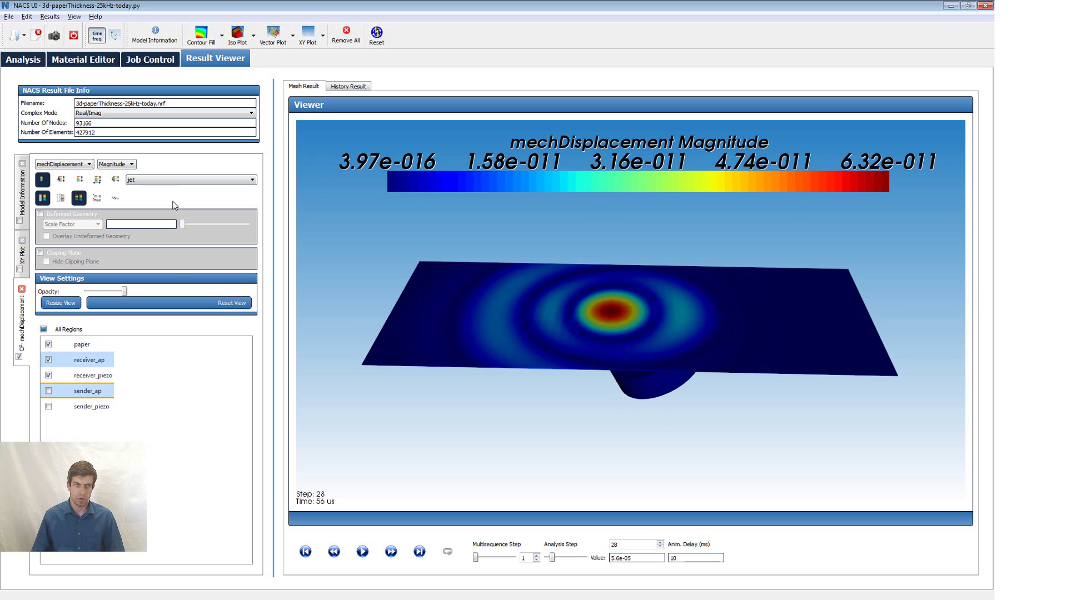
Step: Enable deformed geometry for the displacement plot with a scale factor of 7.3e+07
{"action": "left_click", "coordinate": [40, 215]}
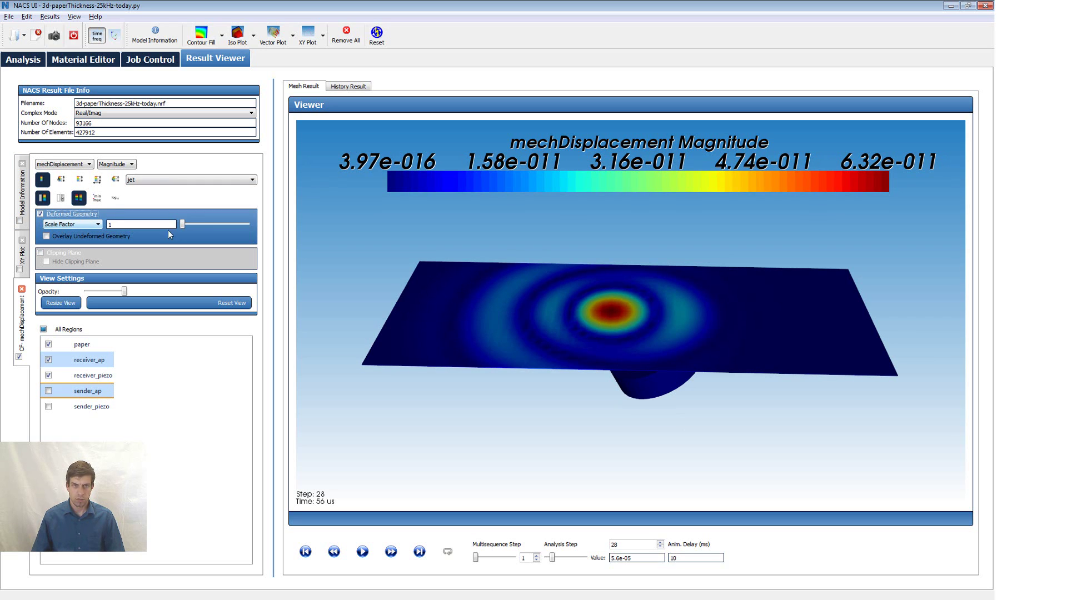
{"action": "left_click_drag", "start_coordinate": [181, 225], "coordinate": [218, 227]}
{"action": "mouse_move", "coordinate": [612, 322]}
{"action": "left_mouse_down"}
{"action": "mouse_move", "coordinate": [629, 252]}
{"action": "mouse_move", "coordinate": [602, 318]}
{"action": "left_mouse_up"}
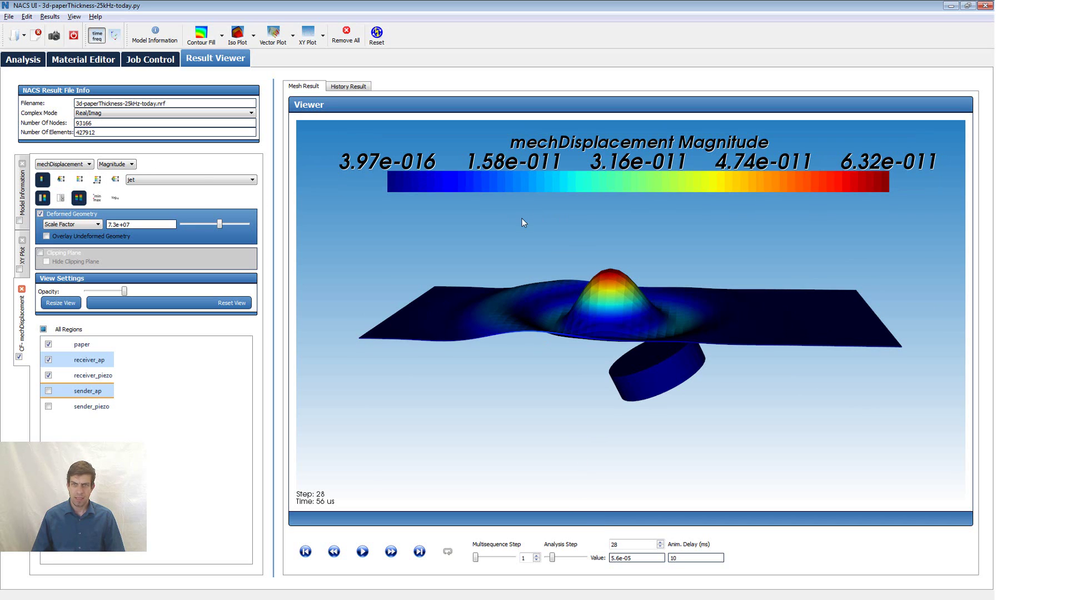
Step: Hide the displacement colour legend and add an acouPressure iso plot with the calculator expression 20*log10(abs(contourQty+1e-14)/2e-5)
{"action": "left_click", "coordinate": [42, 179]}
{"action": "scroll", "coordinate": [582, 222], "scroll_direction": "down", "scroll_amount": 5}
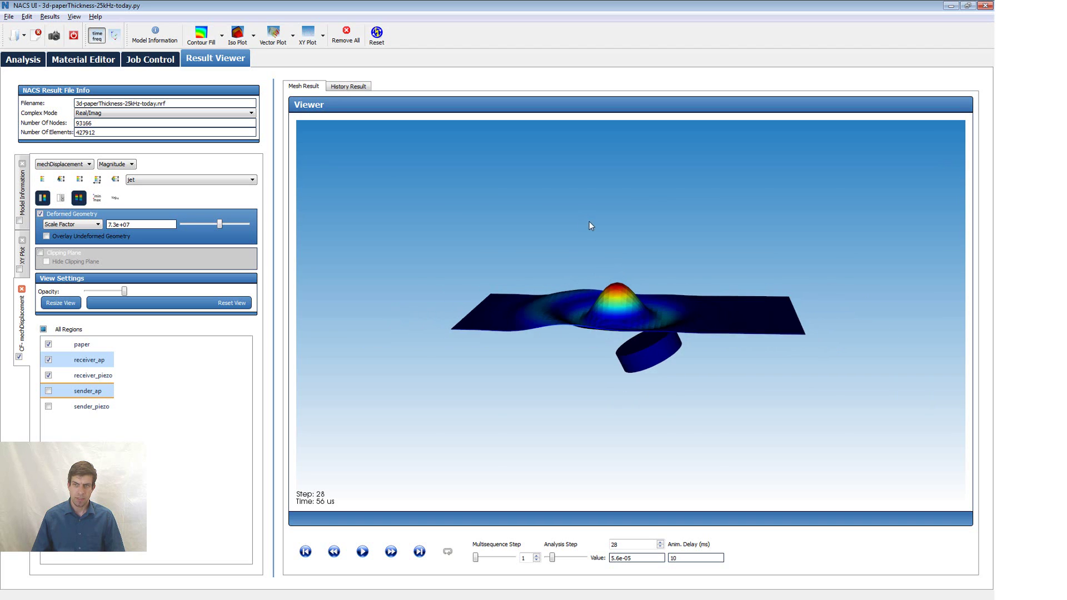
{"action": "left_click", "coordinate": [254, 36]}
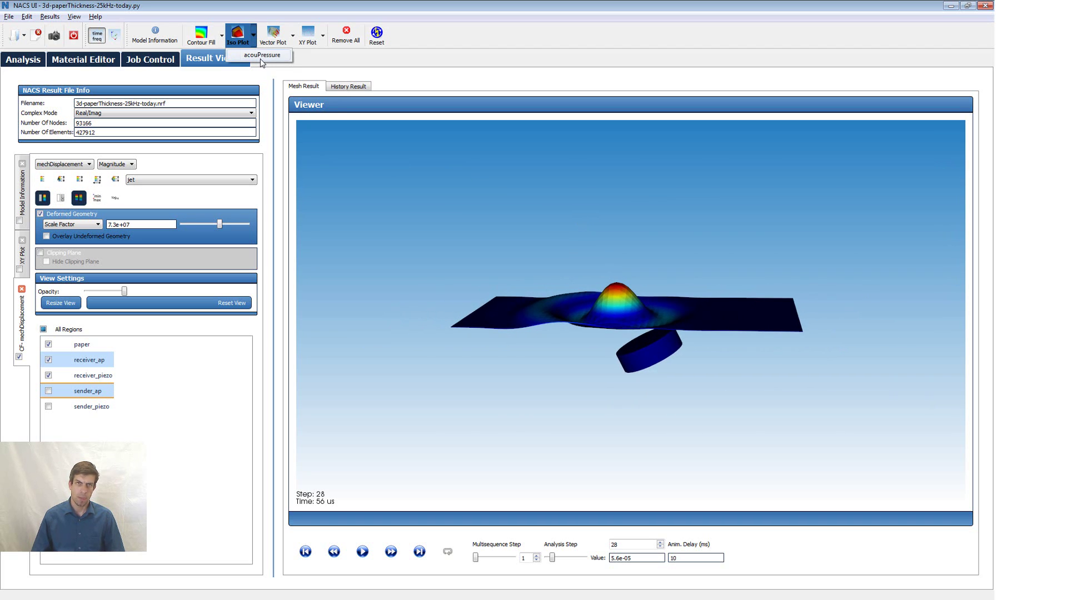
{"action": "left_click", "coordinate": [261, 56]}
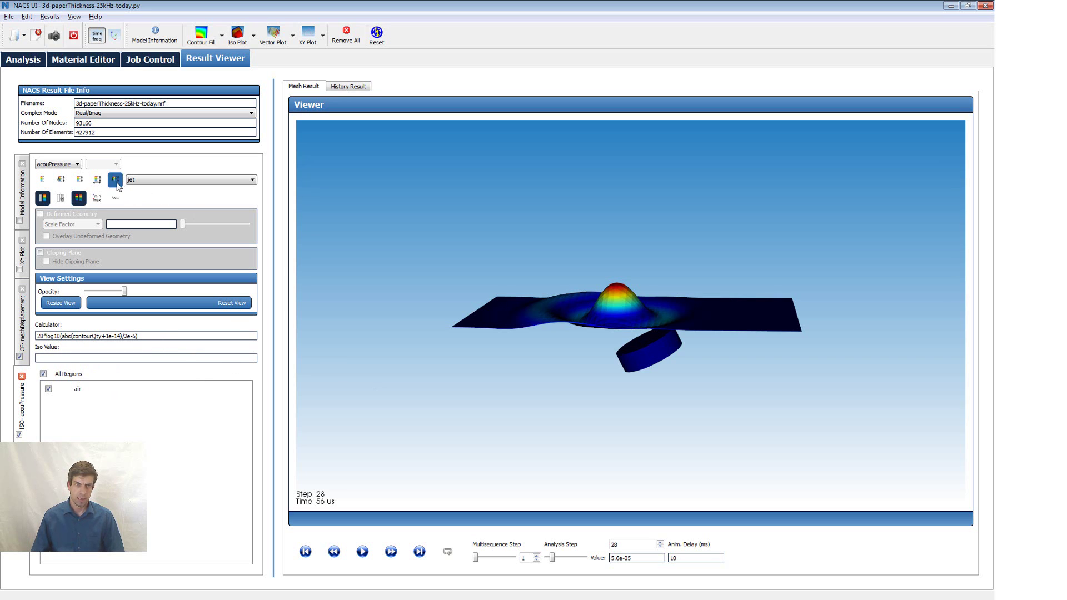
Step: Check the custom colour range of the acouPressure iso plot
{"action": "left_click", "coordinate": [89, 359]}
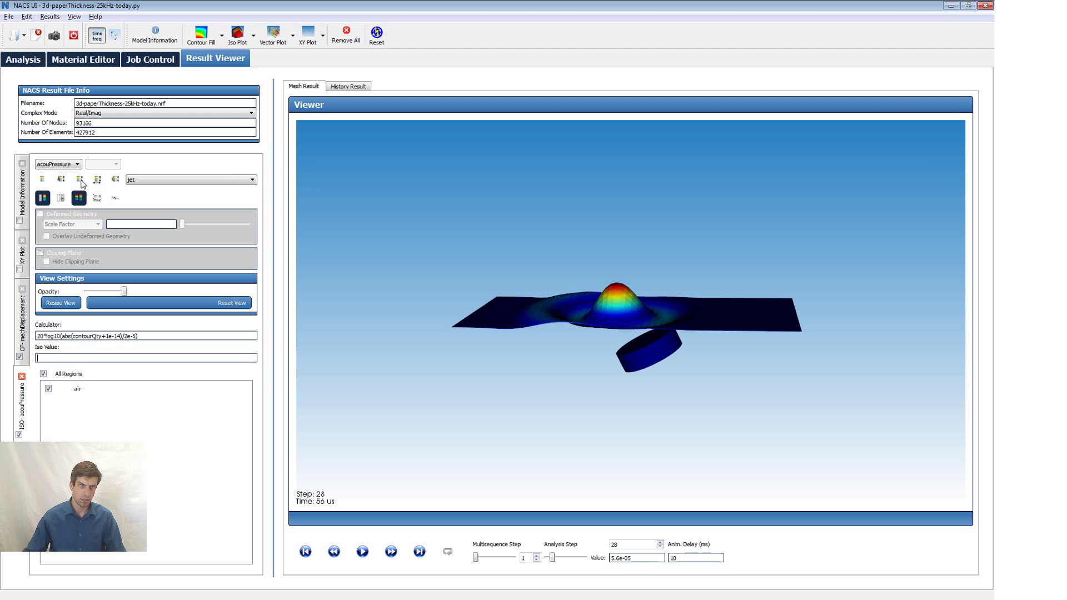
{"action": "left_click", "coordinate": [115, 179]}
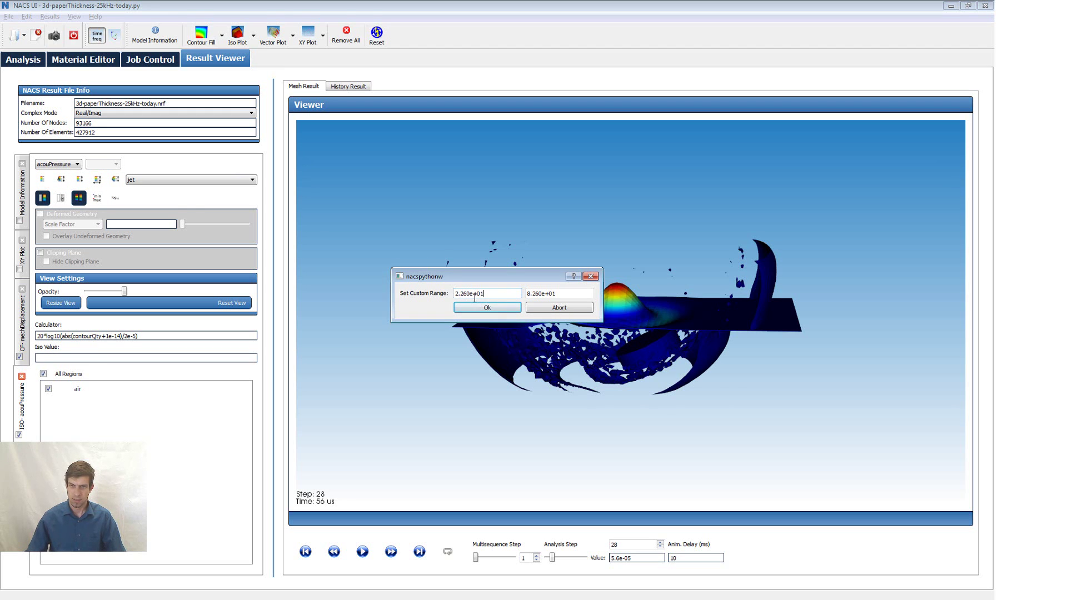
{"action": "left_click", "coordinate": [562, 309]}
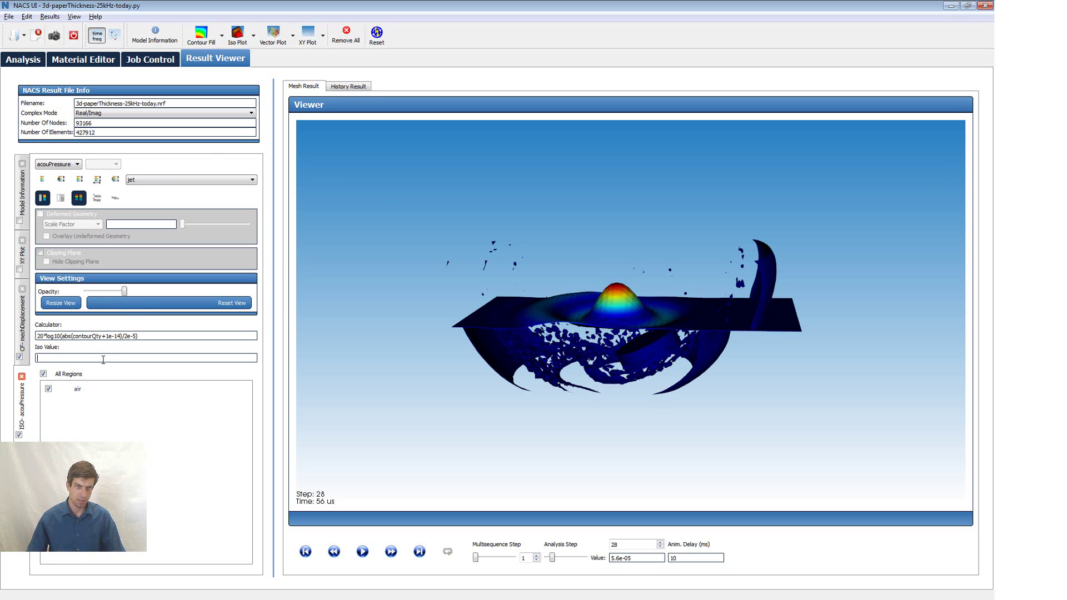
Step: Try iso values of 75 and 70 for the acouPressure iso plot, and settle on 65
{"action": "key", "text": "Return"}
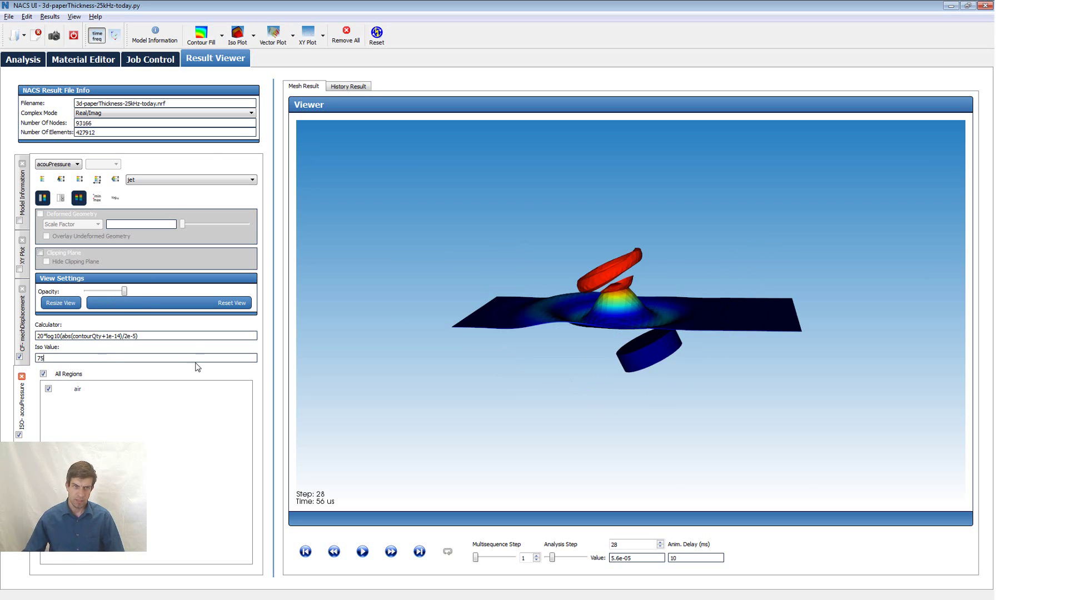
{"action": "double_click", "coordinate": [57, 360]}
{"action": "type", "text": "70"}
{"action": "key", "text": "Return"}
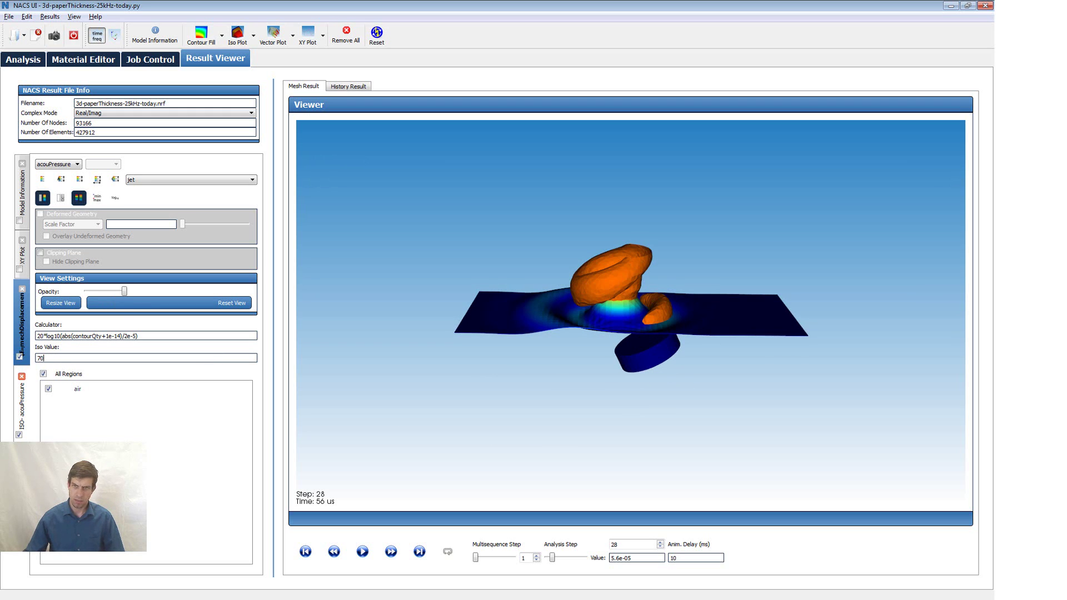
{"action": "key", "text": "BackSpace"}
{"action": "key", "text": "BackSpace"}
{"action": "type", "text": "65"}
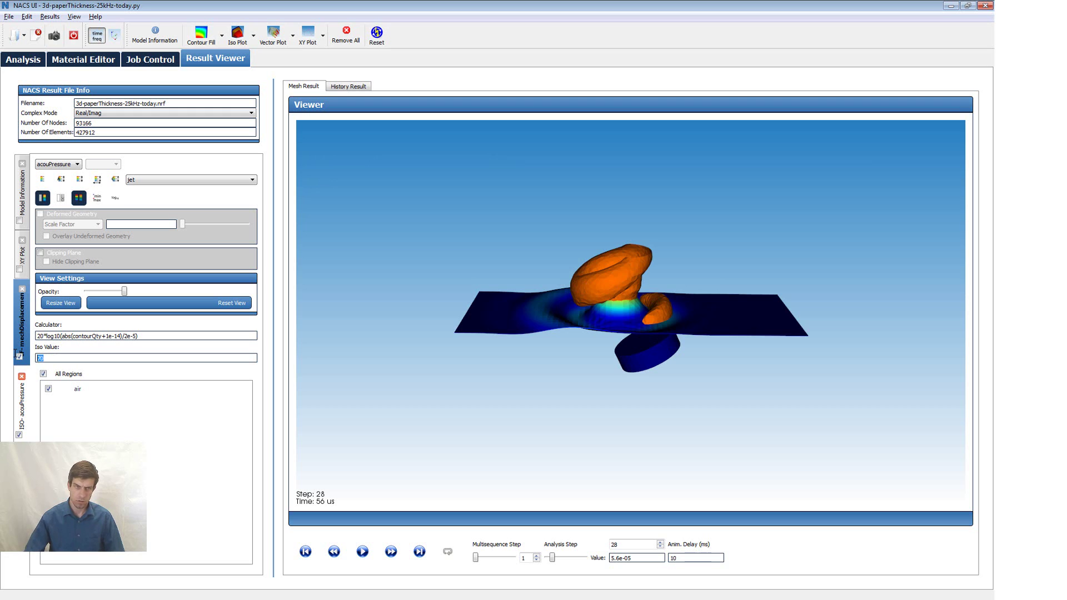
{"action": "key", "text": "Return"}
Step: Move the analysis step to 56 and view the pressure isosurface and deformed paper from the side
{"action": "left_click_drag", "start_coordinate": [662, 385], "coordinate": [558, 556]}
{"action": "left_click", "coordinate": [552, 559]}
{"action": "mouse_move", "coordinate": [643, 422]}
{"action": "left_mouse_down"}
{"action": "mouse_move", "coordinate": [578, 366]}
{"action": "mouse_move", "coordinate": [594, 420]}
{"action": "mouse_move", "coordinate": [623, 416]}
{"action": "left_mouse_up"}
{"action": "left_click_drag", "start_coordinate": [516, 292], "coordinate": [676, 384]}
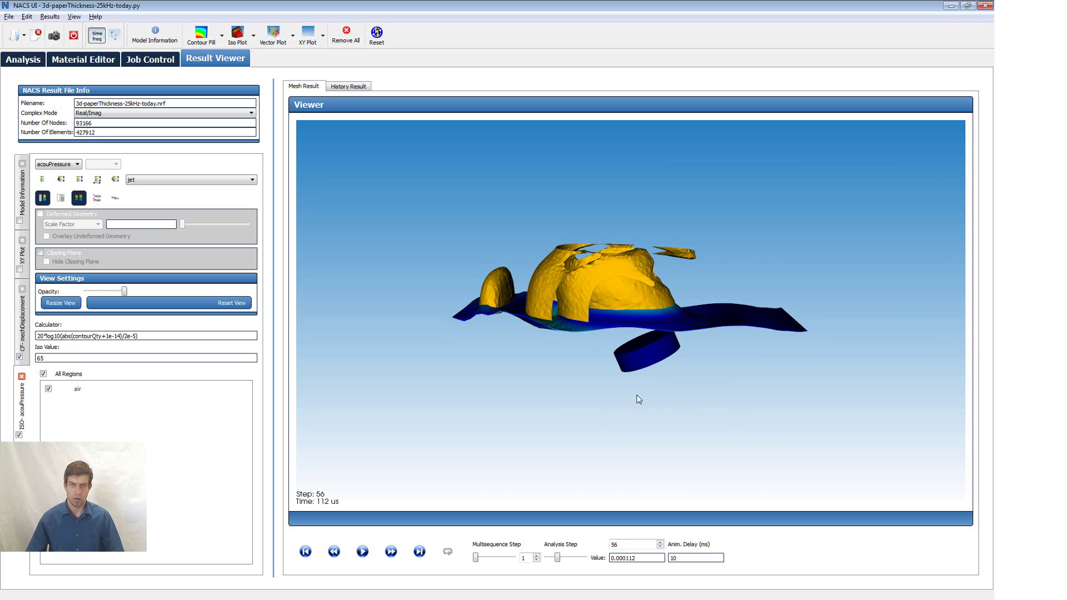
{"action": "left_click_drag", "start_coordinate": [709, 383], "coordinate": [615, 317]}
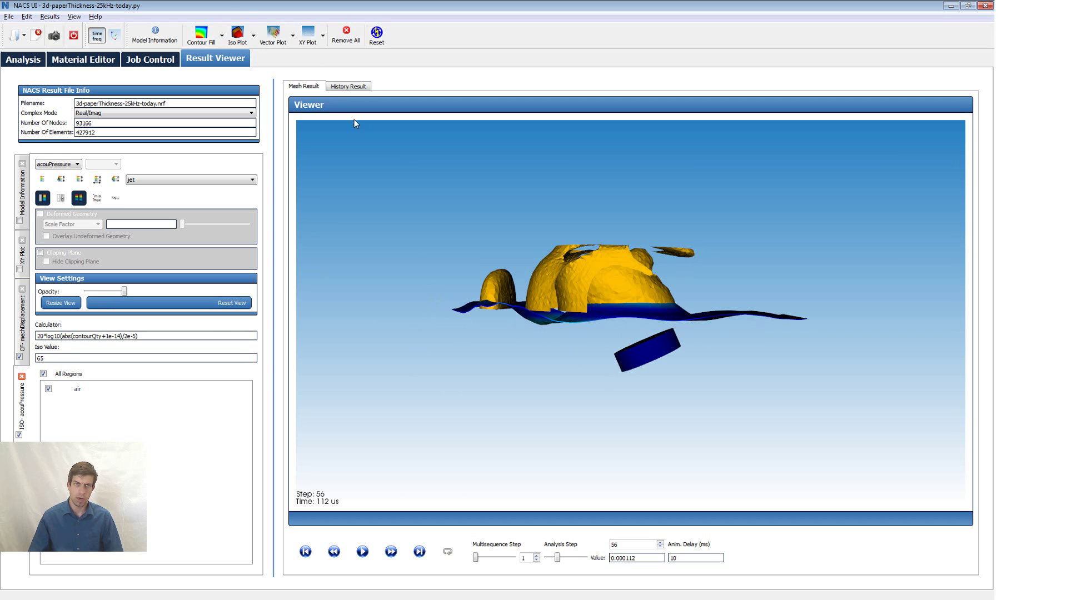
Step: Add a second acouPressure iso plot with the expression 20*log10(abs(contourQty+1e-14)/2e-5) and an iso value of 35
{"action": "left_click", "coordinate": [236, 32]}
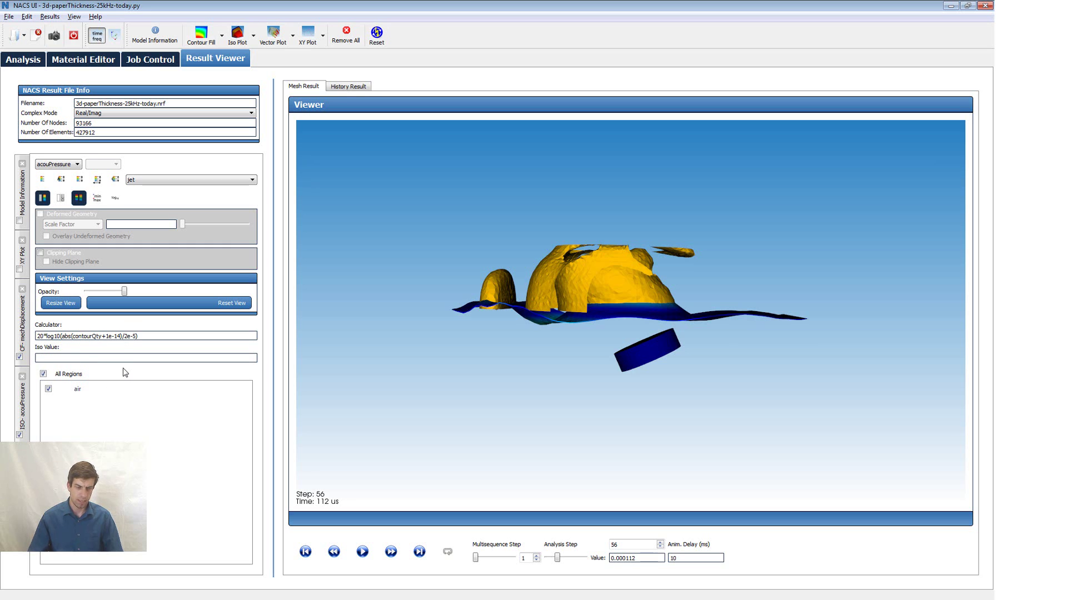
{"action": "key", "text": "Return"}
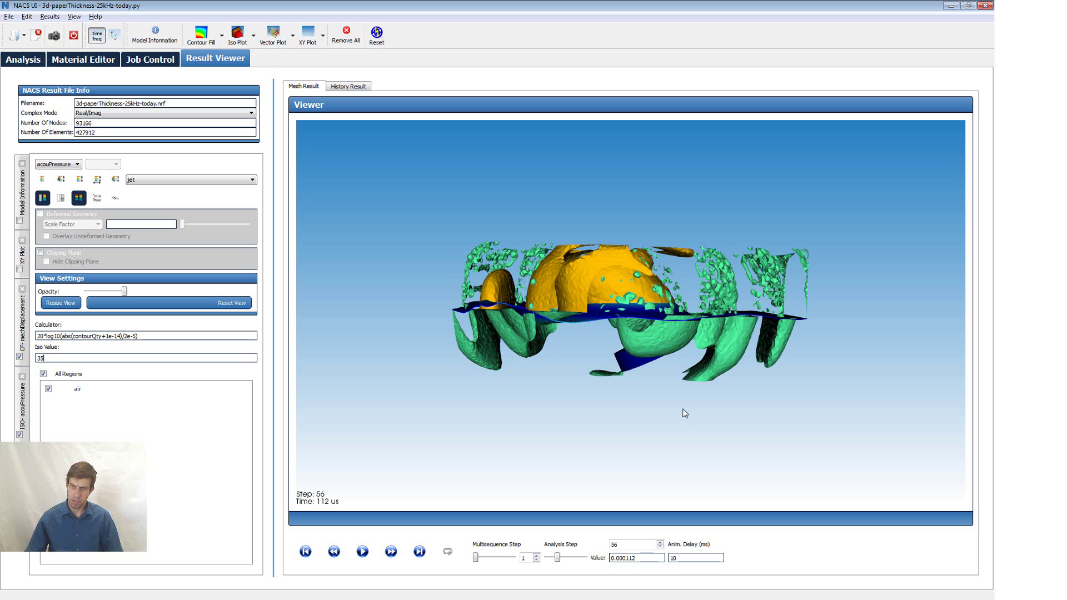
{"action": "left_click_drag", "start_coordinate": [685, 412], "coordinate": [662, 333]}
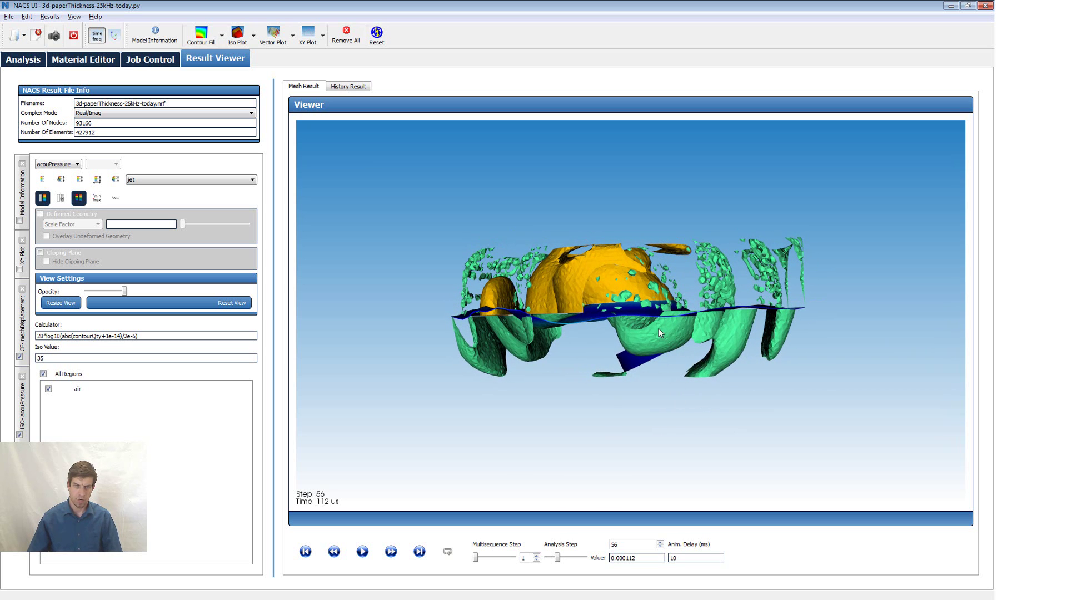
Step: Clip the second iso plot with a plane roughly parallel to the paper, keeping the part below it, and hide the clipping plane
{"action": "left_click", "coordinate": [40, 253]}
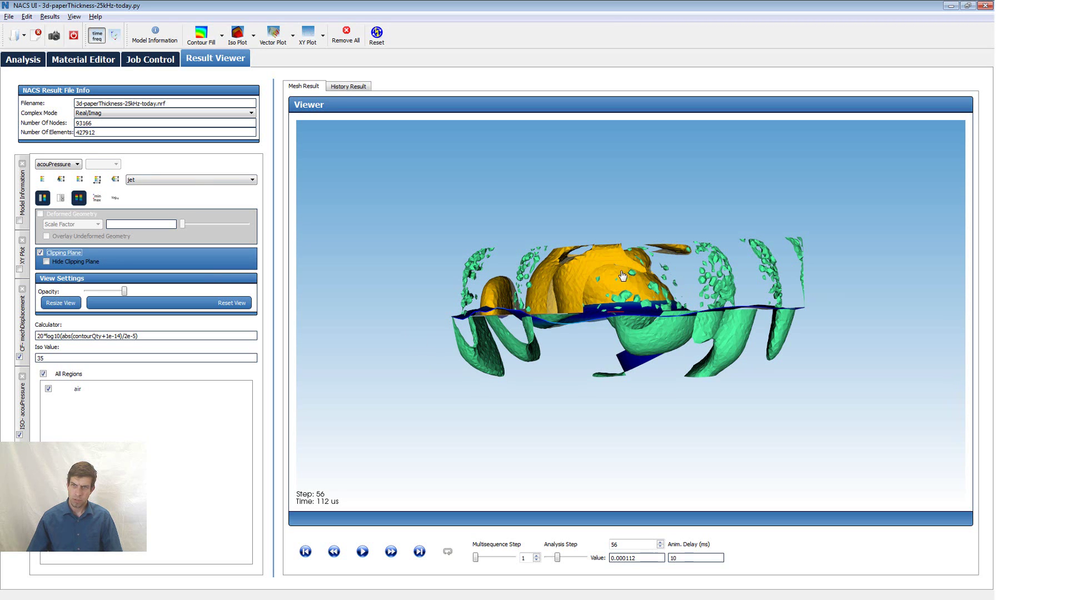
{"action": "left_click_drag", "start_coordinate": [614, 314], "coordinate": [600, 508]}
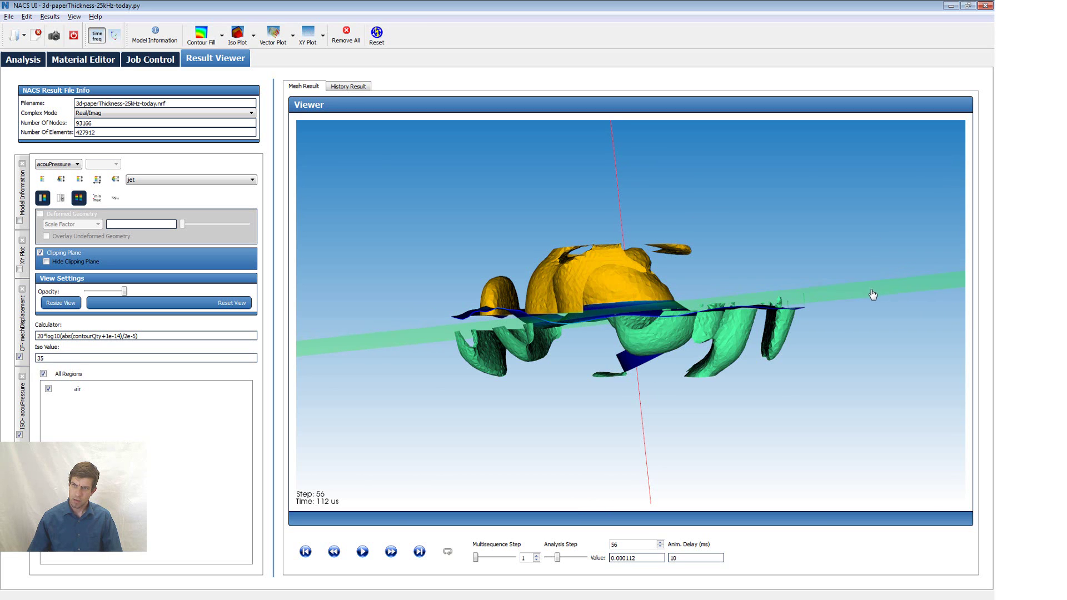
{"action": "mouse_move", "coordinate": [614, 150]}
{"action": "left_mouse_down"}
{"action": "mouse_move", "coordinate": [635, 140]}
{"action": "mouse_move", "coordinate": [651, 149]}
{"action": "mouse_move", "coordinate": [621, 148]}
{"action": "mouse_move", "coordinate": [614, 133]}
{"action": "left_mouse_up"}
{"action": "left_click", "coordinate": [46, 262]}
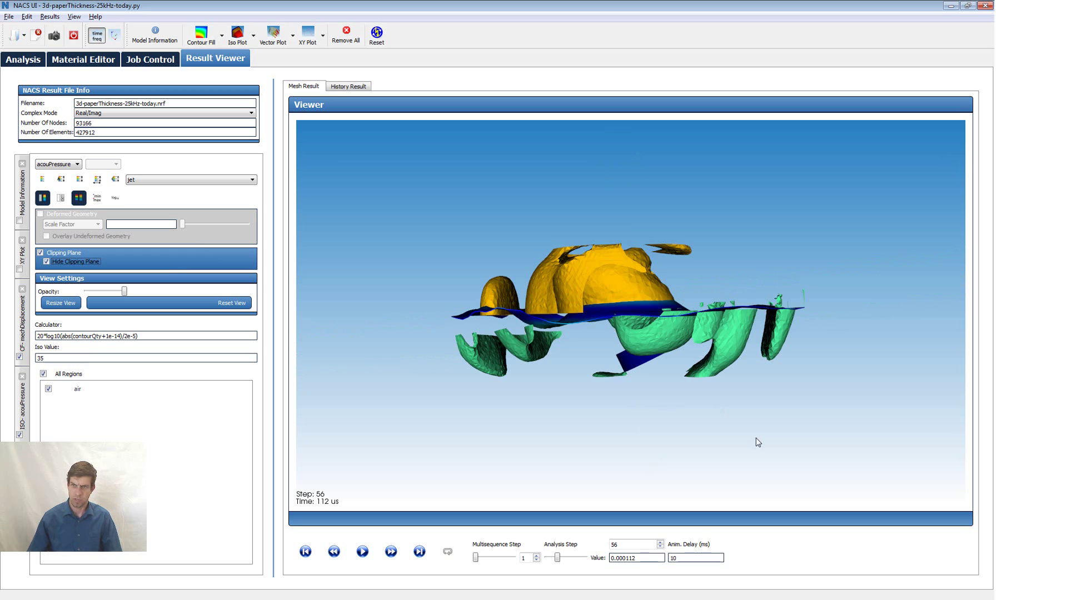
Step: Play the time animation of the pressure isosurfaces and deformed paper from several angles, and compare it with the receiver's voltage history
{"action": "left_click", "coordinate": [356, 553]}
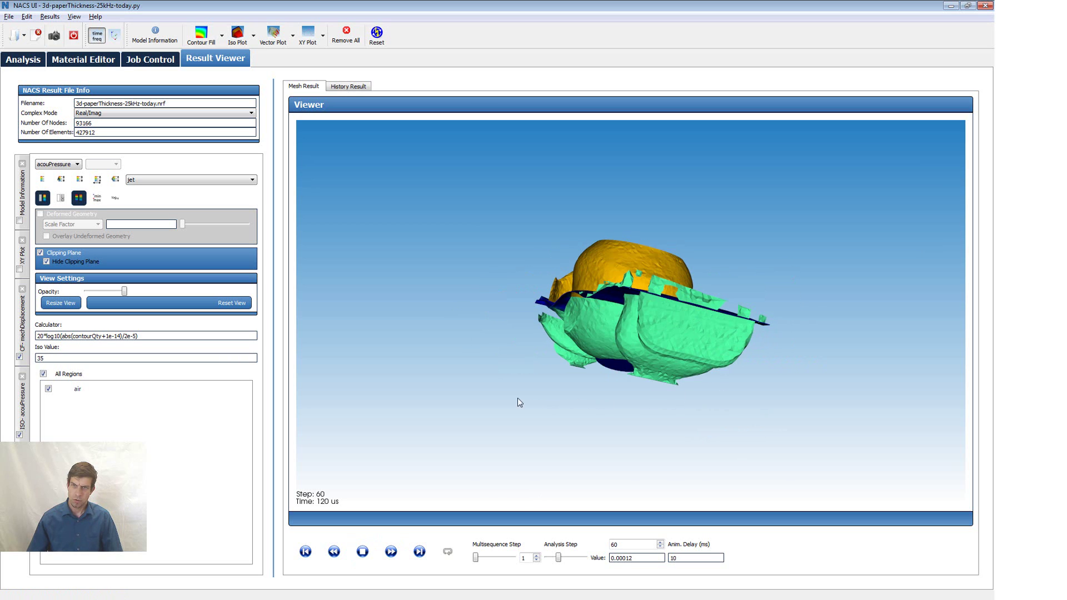
{"action": "left_click_drag", "start_coordinate": [403, 372], "coordinate": [895, 359]}
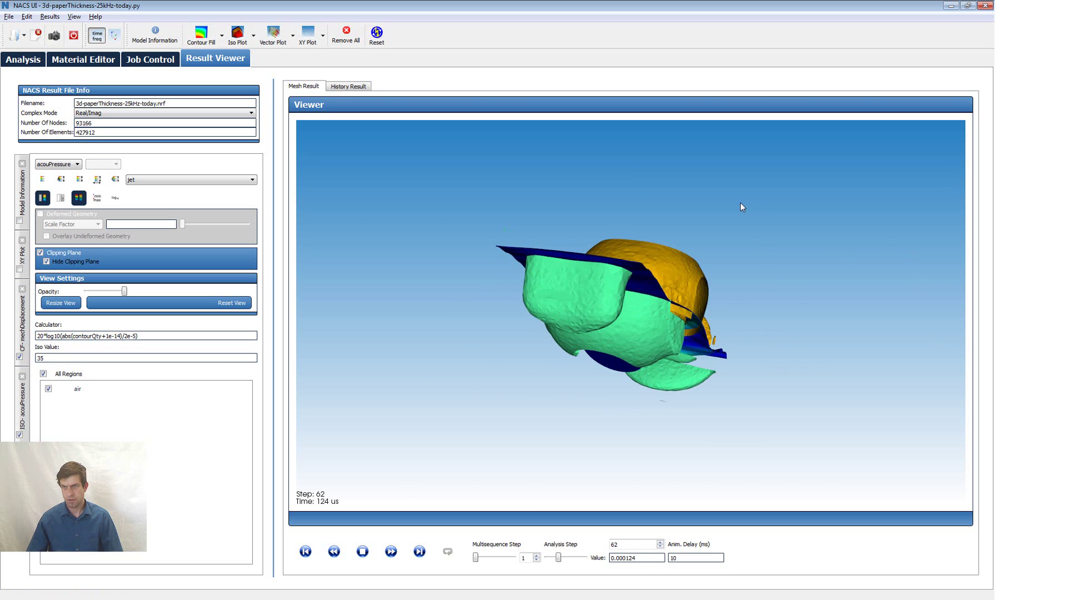
{"action": "left_click_drag", "start_coordinate": [704, 221], "coordinate": [509, 221]}
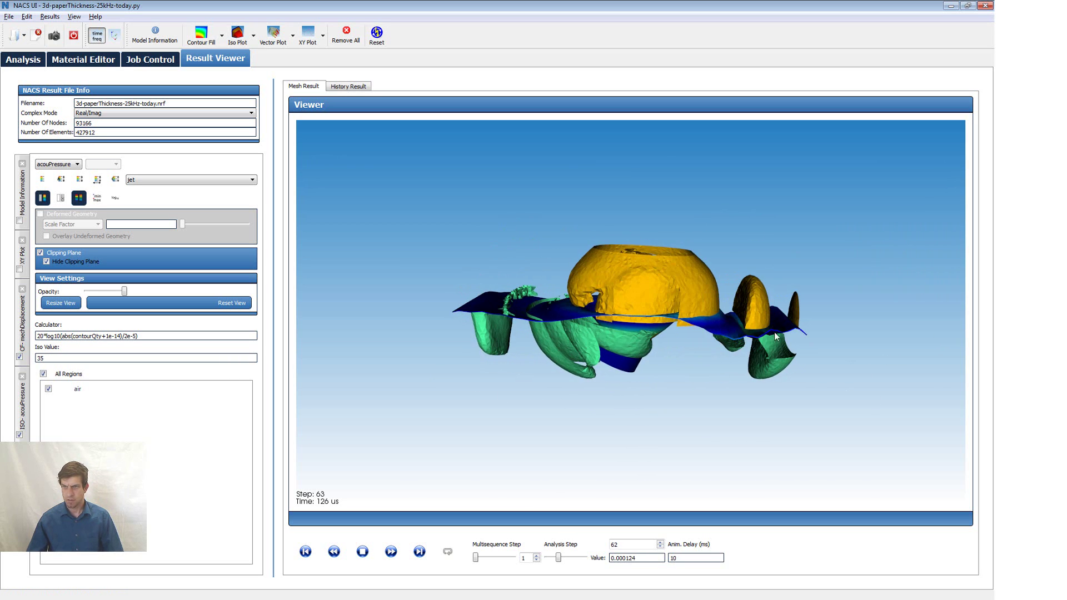
{"action": "left_click_drag", "start_coordinate": [525, 396], "coordinate": [566, 334]}
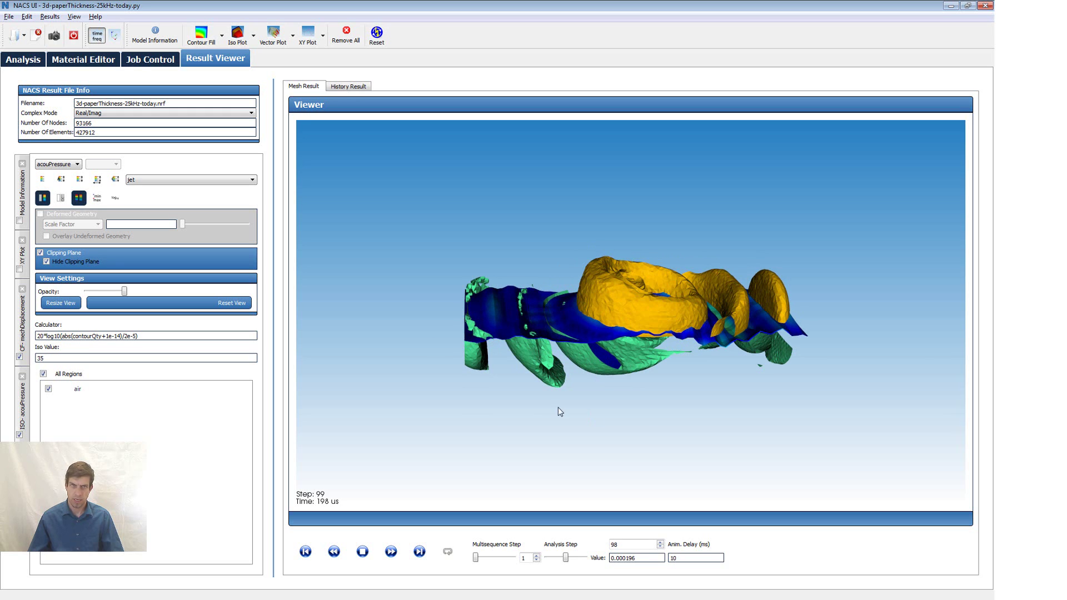
{"action": "left_click", "coordinate": [348, 88]}
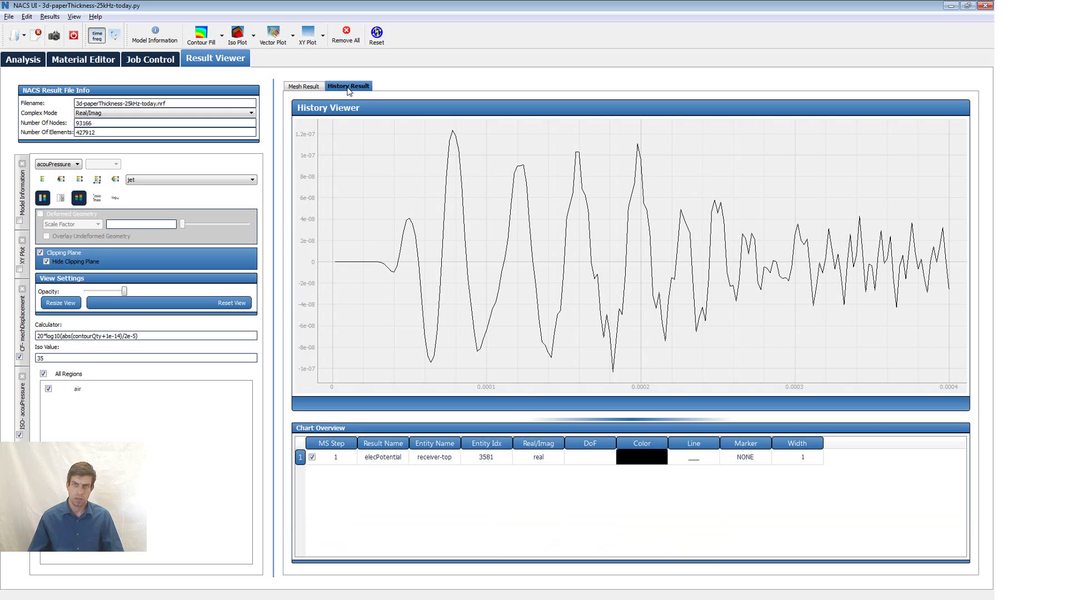
{"action": "left_click", "coordinate": [303, 87]}
{"action": "left_click", "coordinate": [266, 598]}
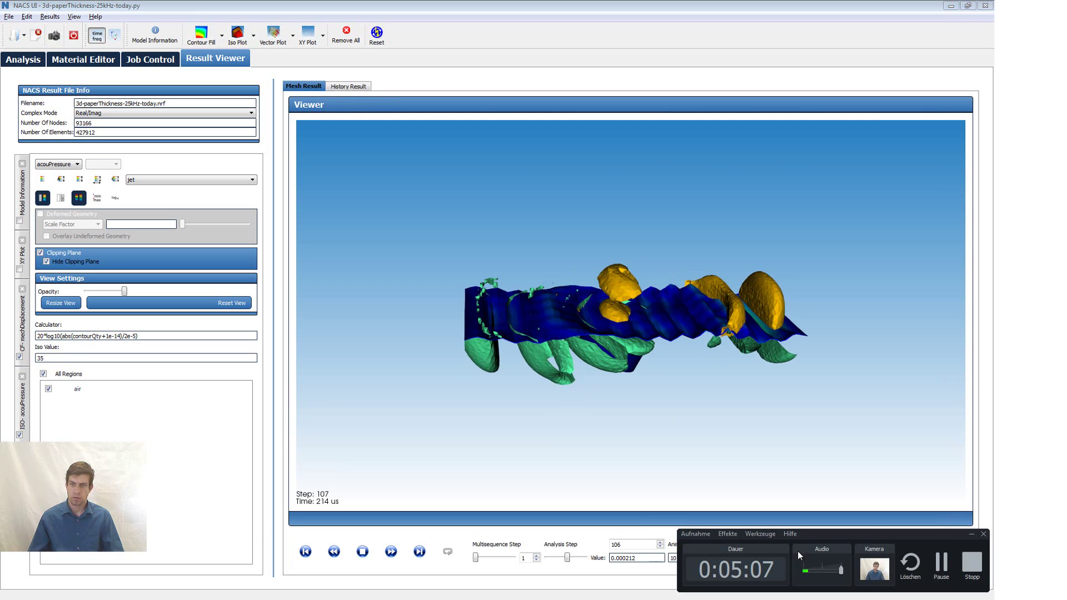
{"action": "left_click", "coordinate": [969, 565]}
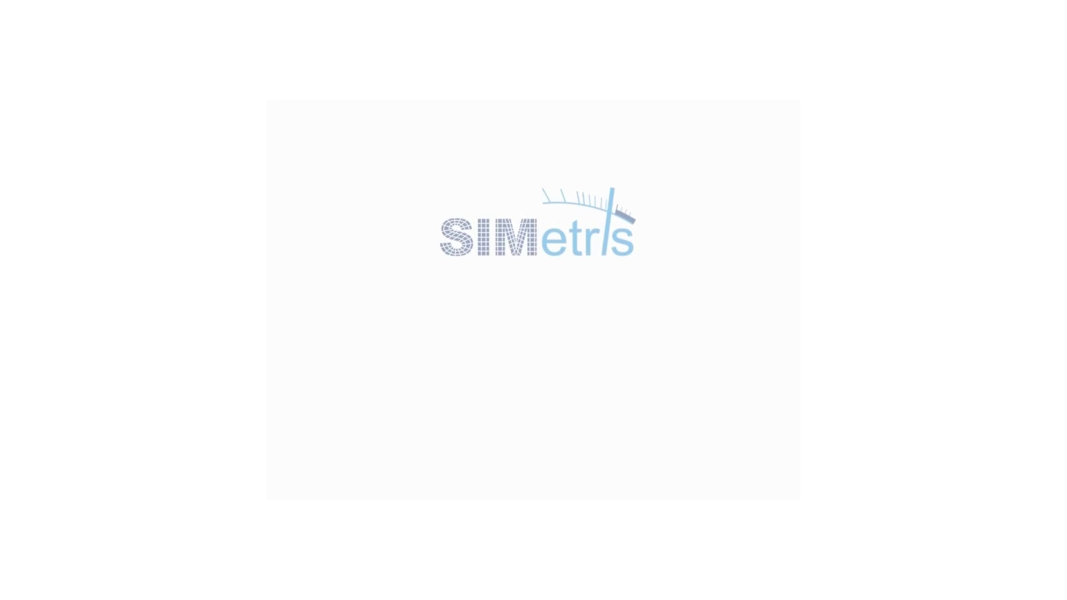